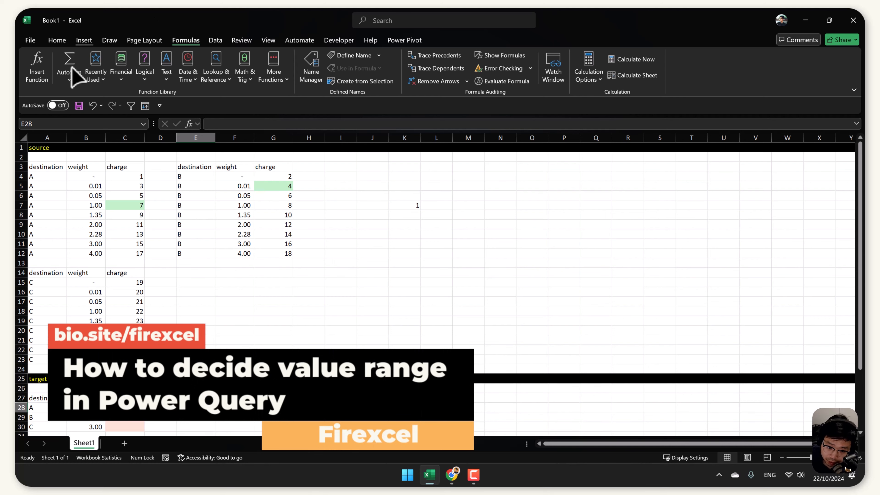
Examine the weight and charge columns of the source tables for destinations A, B and C
{"action": "left_click_drag", "start_coordinate": [46, 166], "coordinate": [137, 256]}
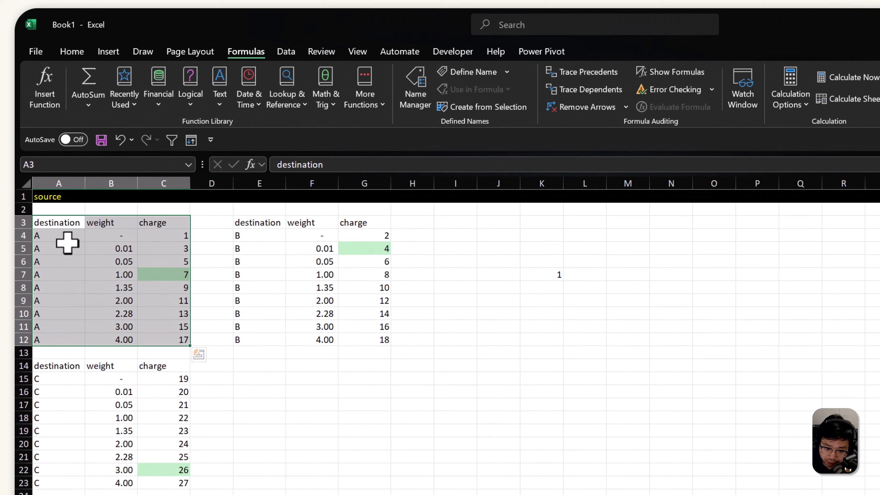
{"action": "left_click", "coordinate": [62, 239]}
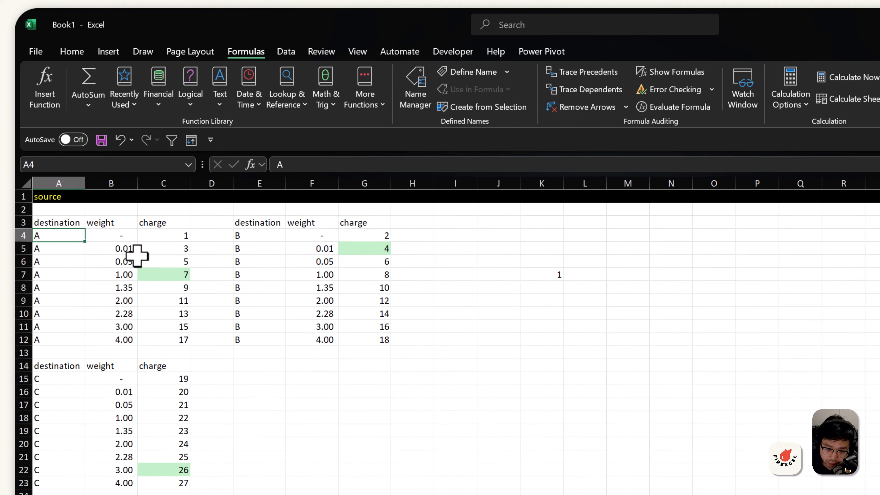
{"action": "left_click", "coordinate": [182, 252]}
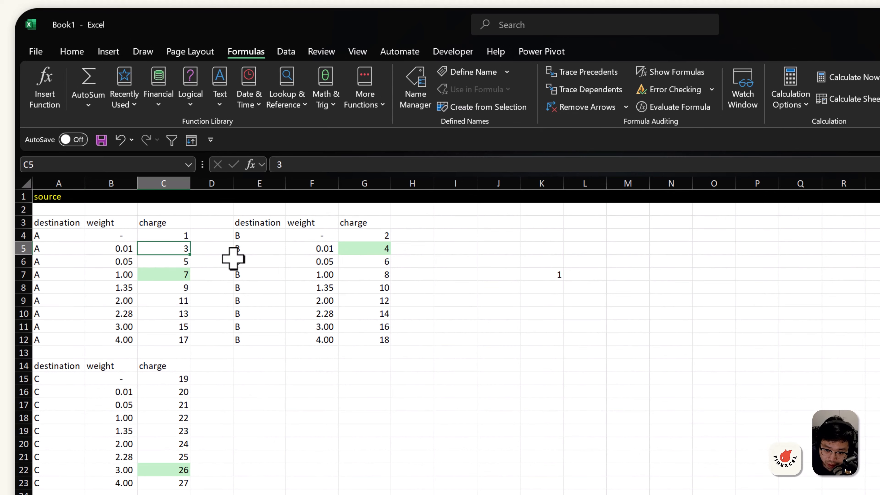
{"action": "left_click", "coordinate": [186, 260]}
{"action": "left_click", "coordinate": [183, 276]}
{"action": "left_click", "coordinate": [182, 301]}
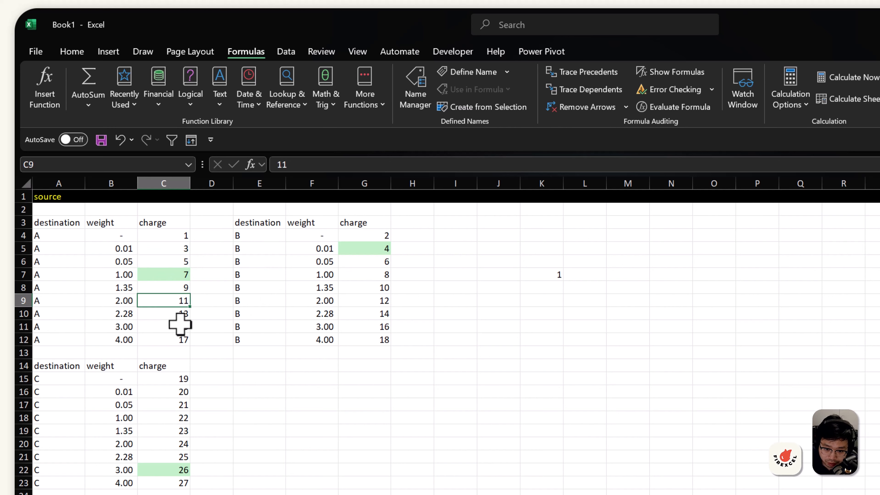
{"action": "left_click", "coordinate": [182, 327]}
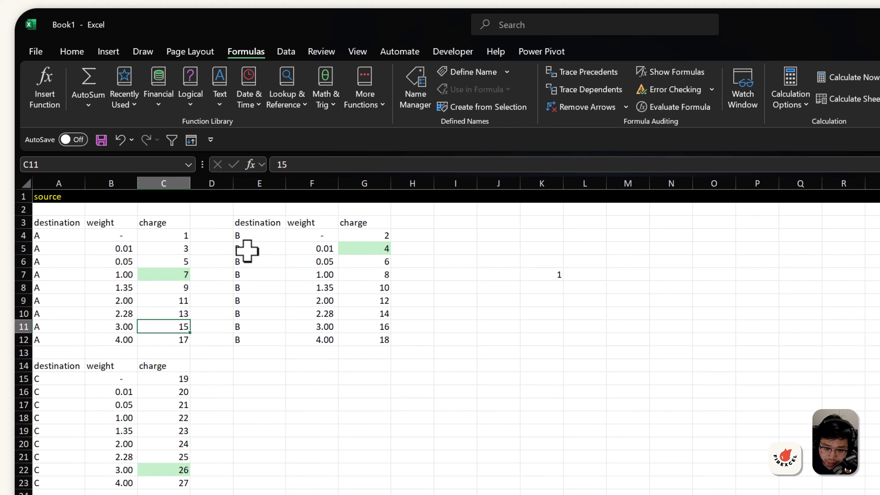
{"action": "left_click_drag", "start_coordinate": [74, 224], "coordinate": [173, 338]}
{"action": "left_click_drag", "start_coordinate": [260, 340], "coordinate": [308, 222]}
{"action": "left_click_drag", "start_coordinate": [71, 378], "coordinate": [153, 484]}
{"action": "left_click_drag", "start_coordinate": [111, 381], "coordinate": [113, 480]}
{"action": "left_click_drag", "start_coordinate": [116, 366], "coordinate": [145, 483]}
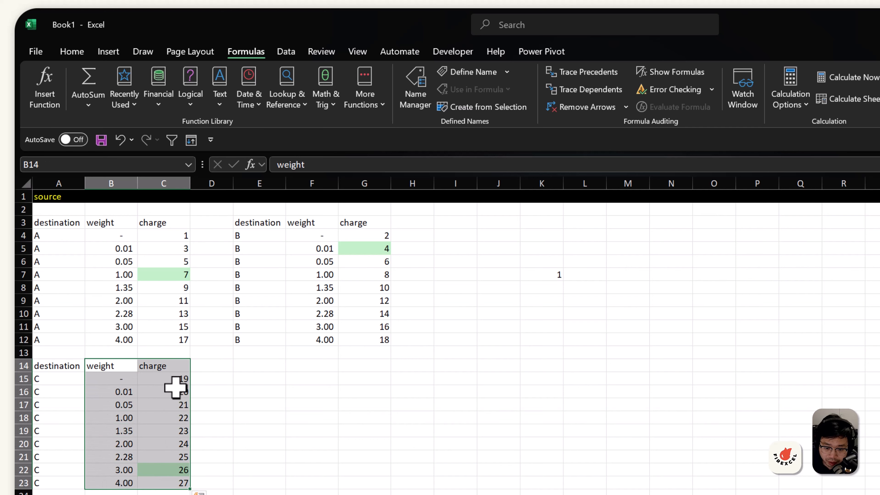
{"action": "left_click_drag", "start_coordinate": [176, 382], "coordinate": [177, 418]}
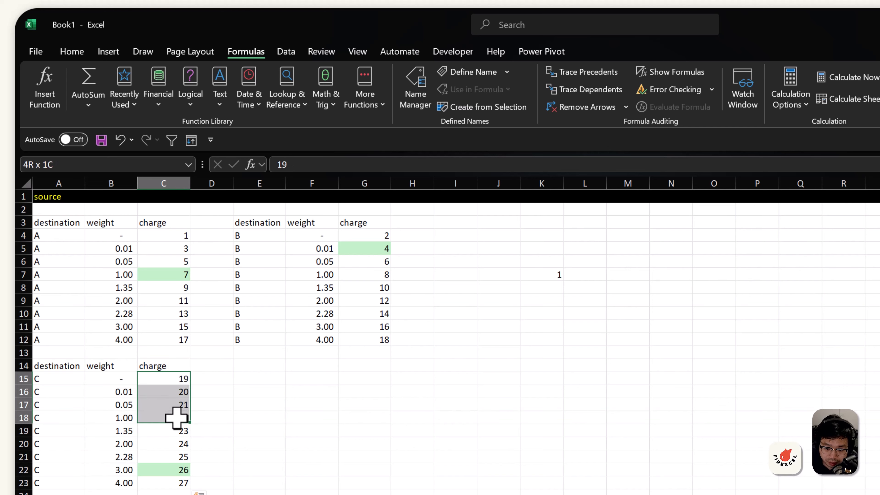
{"action": "left_click", "coordinate": [126, 379]}
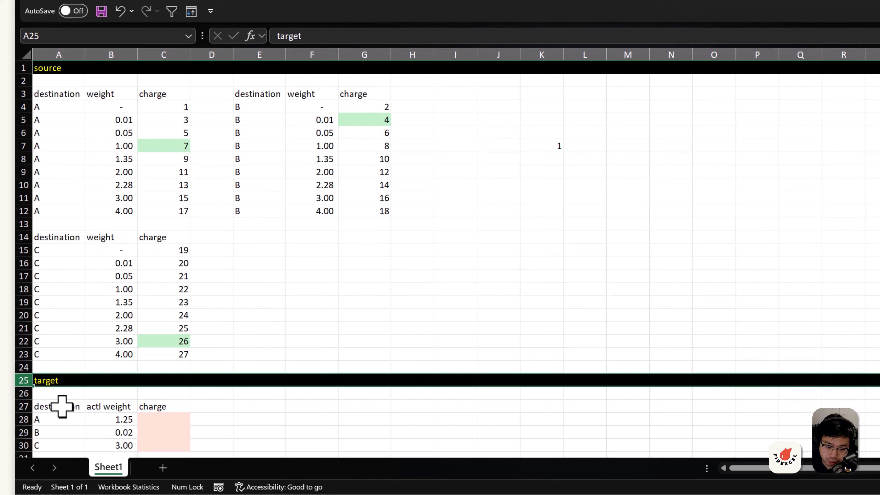
Examine the target table's destination, actual weight and empty charge cells, focusing on the destination A row
{"action": "left_click_drag", "start_coordinate": [59, 406], "coordinate": [153, 446]}
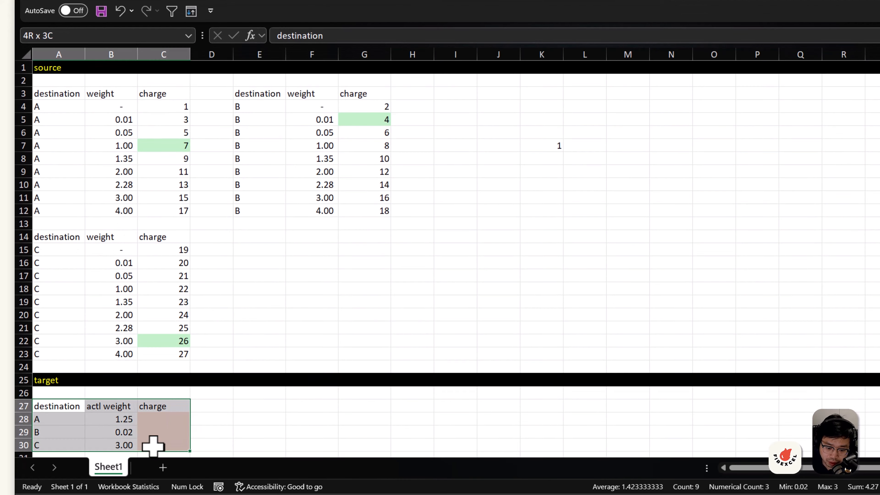
{"action": "left_click", "coordinate": [116, 408]}
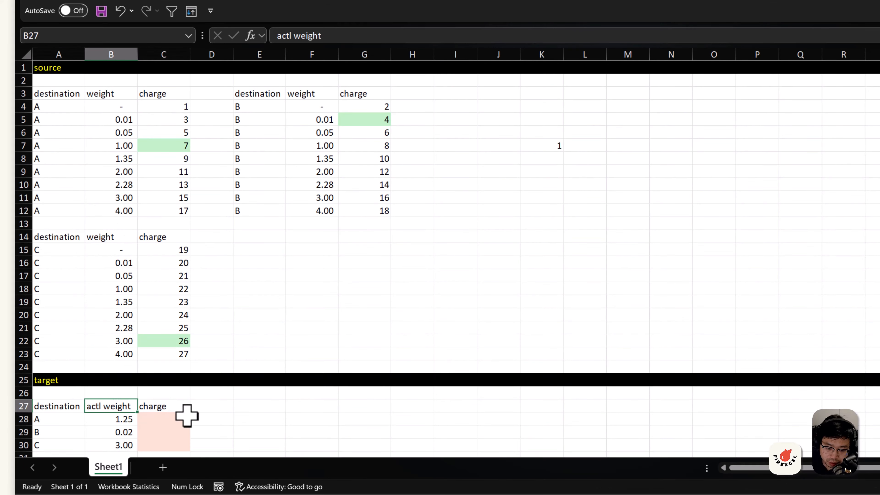
{"action": "left_click", "coordinate": [57, 418]}
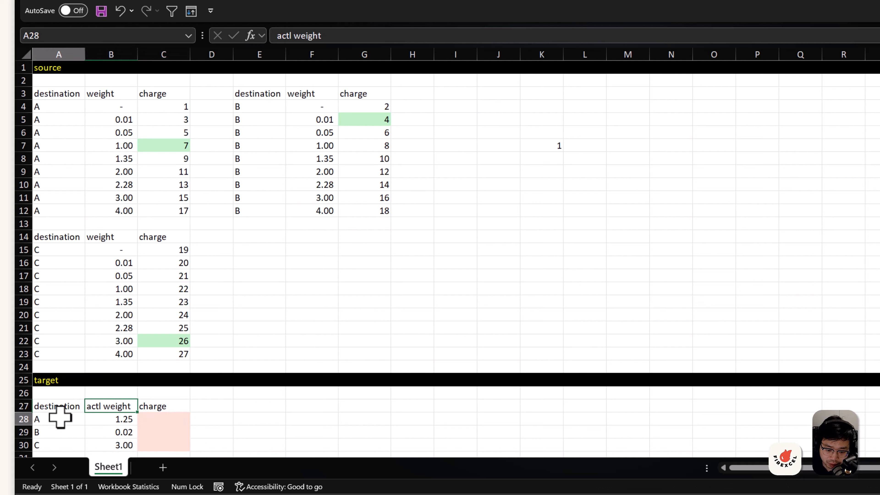
{"action": "left_click", "coordinate": [116, 420]}
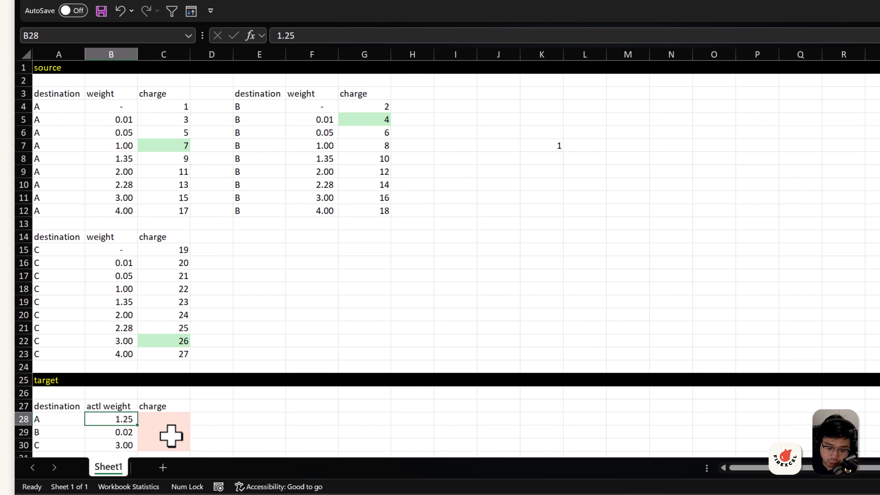
{"action": "left_click", "coordinate": [165, 420]}
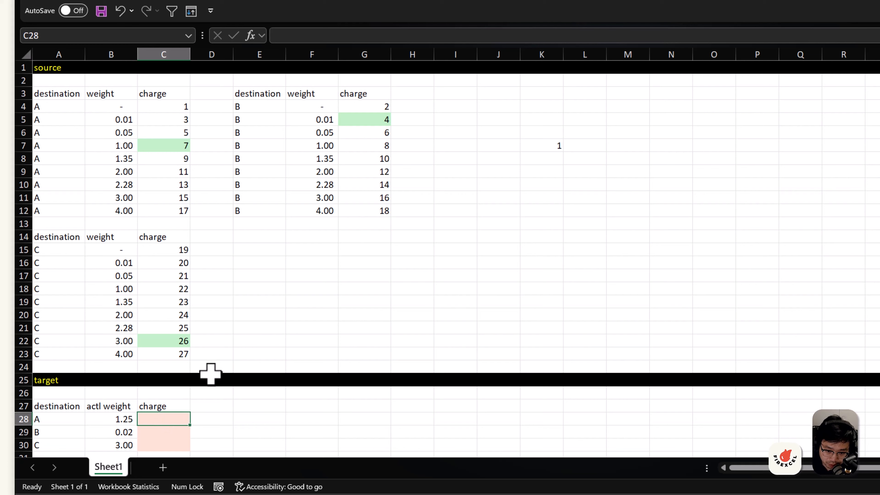
{"action": "left_click", "coordinate": [119, 419]}
{"action": "left_click", "coordinate": [154, 420]}
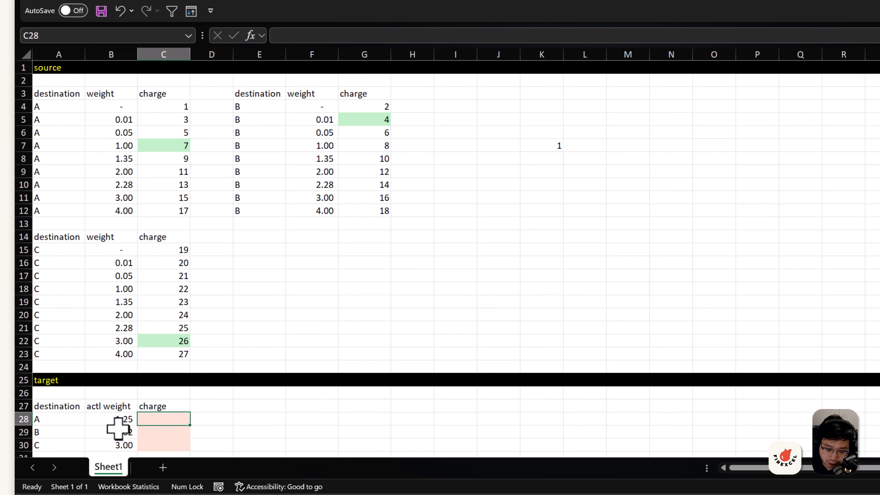
Find destination A's charge for its actual weight in the source table and enter 7 in E28
{"action": "left_click_drag", "start_coordinate": [59, 106], "coordinate": [180, 211]}
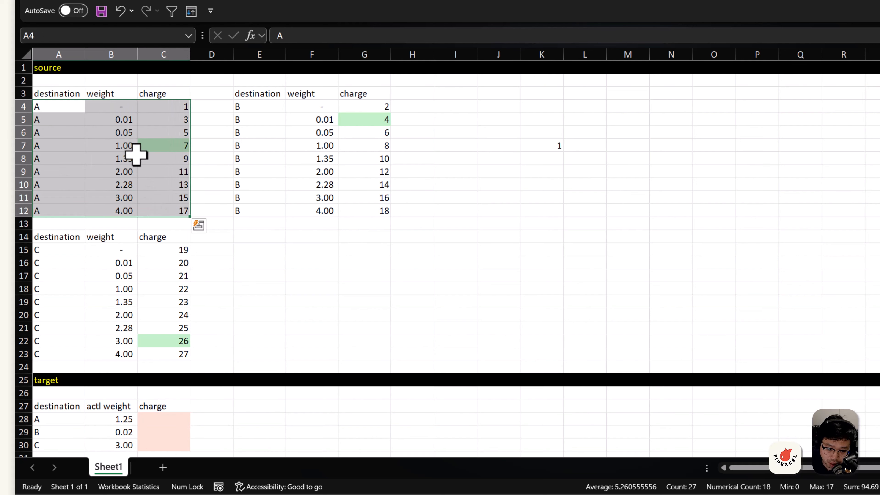
{"action": "left_click", "coordinate": [179, 146]}
{"action": "left_click", "coordinate": [187, 420]}
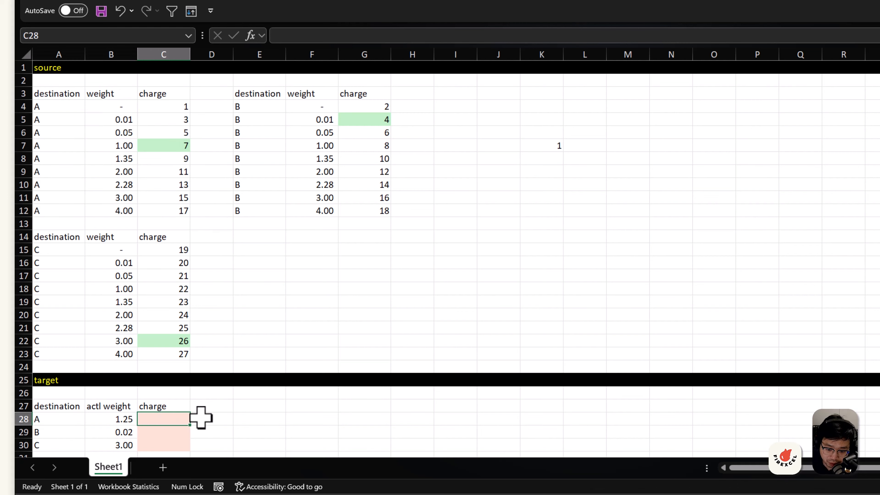
{"action": "left_click", "coordinate": [267, 419]}
{"action": "left_click", "coordinate": [239, 417]}
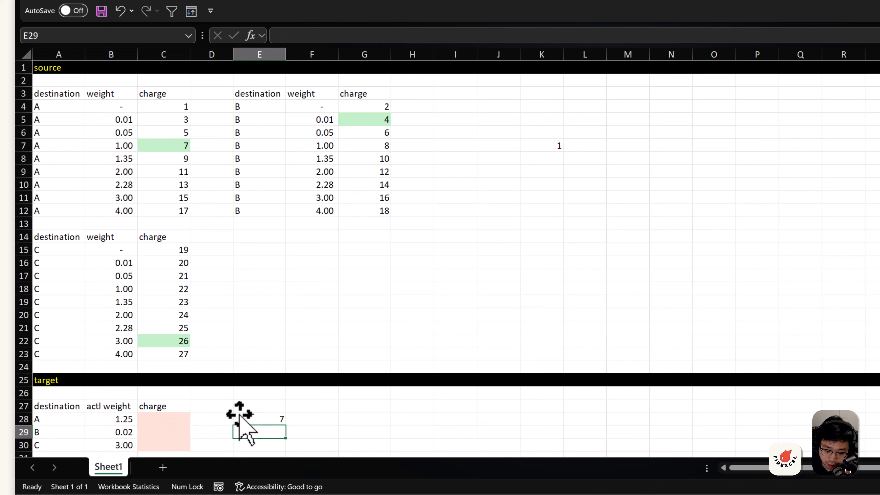
Match destination B's actual weight to its source charge and enter 4 in E29
{"action": "left_click", "coordinate": [124, 430]}
{"action": "left_click", "coordinate": [390, 117]}
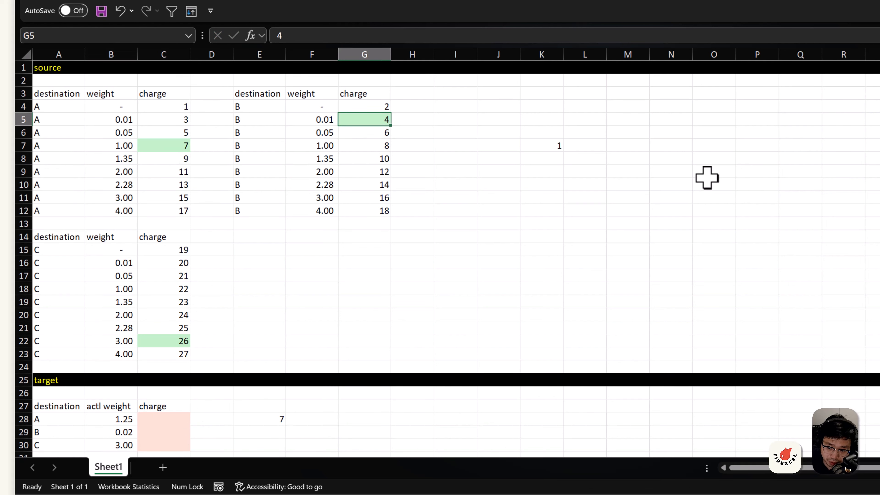
{"action": "left_click", "coordinate": [268, 433]}
{"action": "type", "text": "4"}
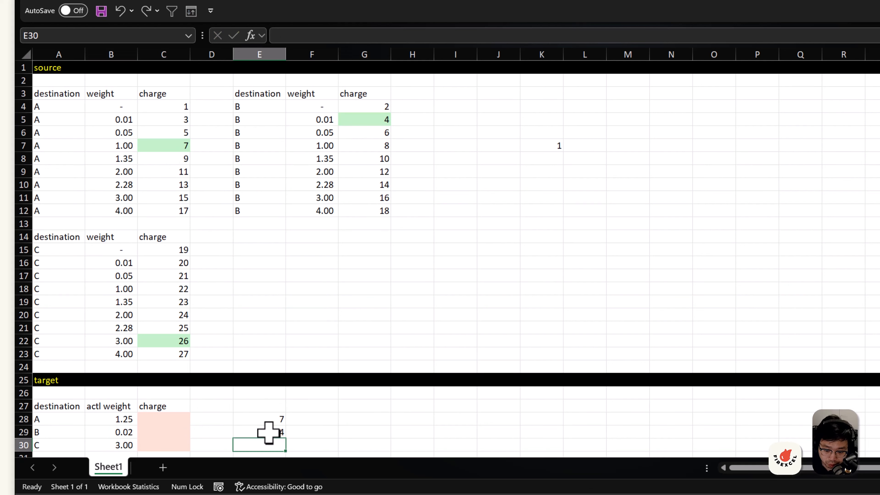
{"action": "key", "text": "Return"}
Match destination C's actual weight to its source charge and enter 26 in E30
{"action": "left_click", "coordinate": [118, 445]}
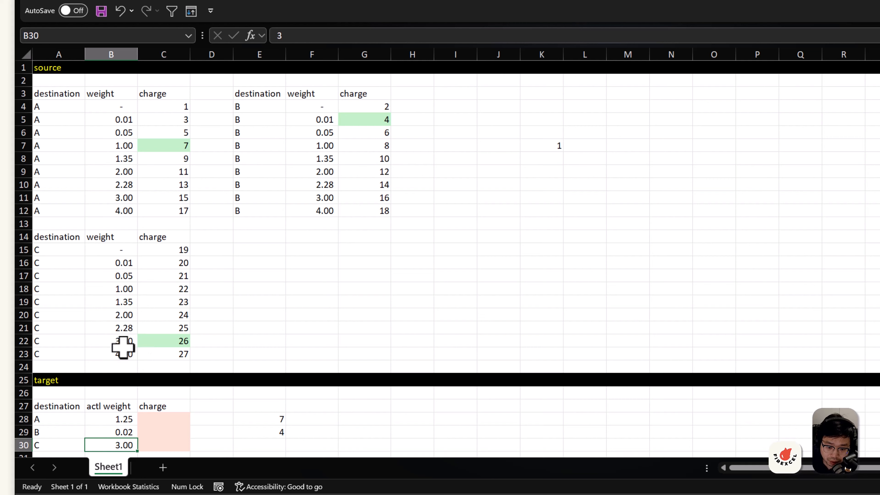
{"action": "left_click", "coordinate": [267, 446]}
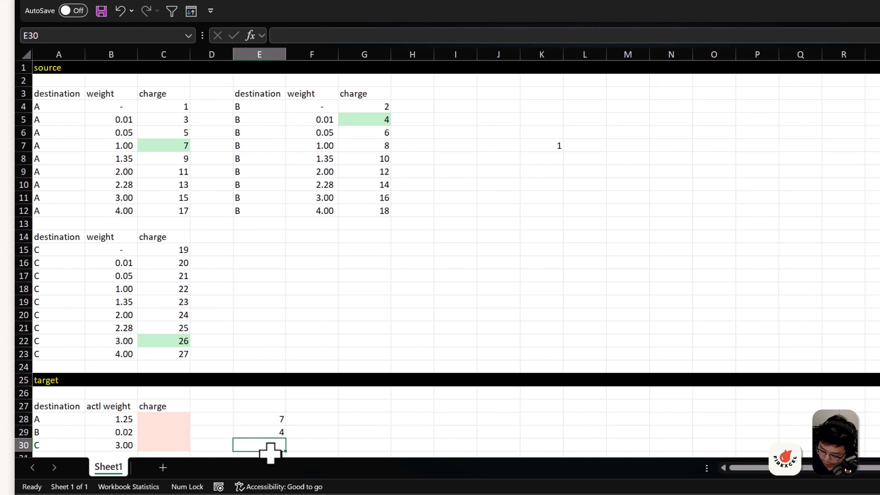
{"action": "type", "text": "26"}
{"action": "key", "text": "Return"}
{"action": "scroll", "coordinate": [158, 260], "scroll_direction": "up", "scroll_amount": 1}
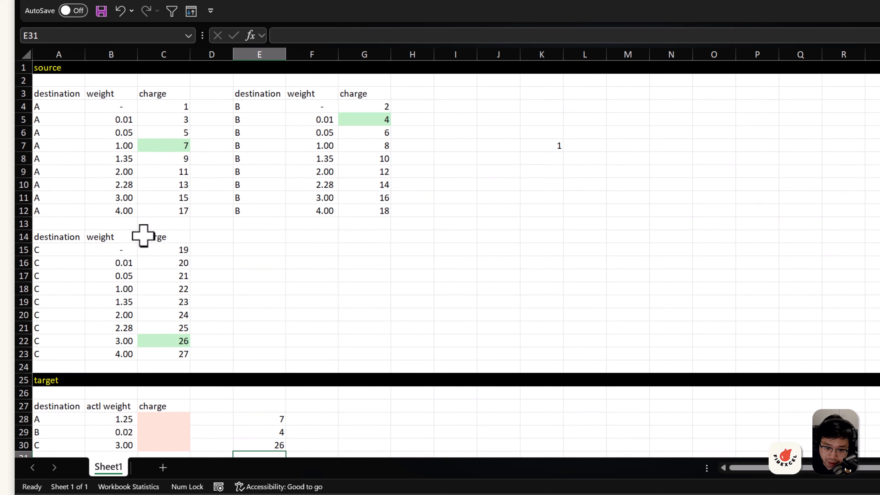
Fill F28:F30 with the approximate-match formula =VLOOKUP(B28,B4:C12,2,1), keeping the references relative
{"action": "left_click_drag", "start_coordinate": [321, 418], "coordinate": [319, 438]}
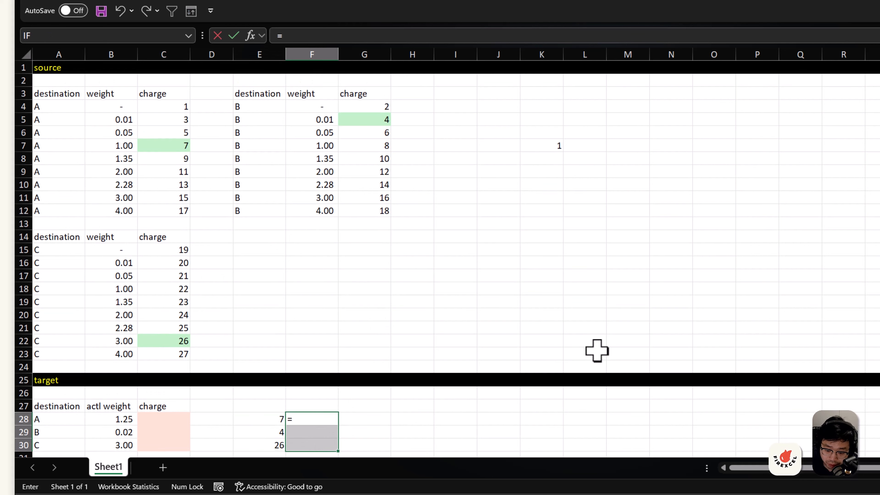
{"action": "type", "text": "=vl"}
{"action": "key", "text": "Tab"}
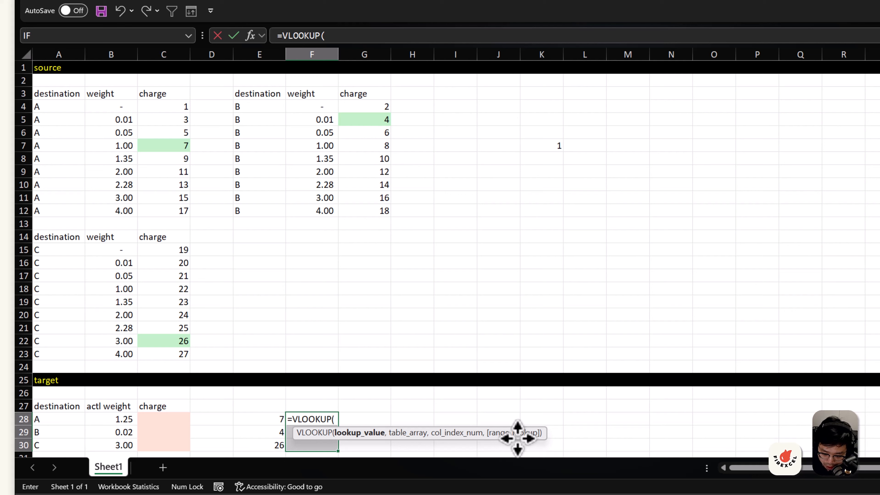
{"action": "key", "text": "Left"}
{"action": "key", "text": "Left"}
{"action": "key", "text": "Left"}
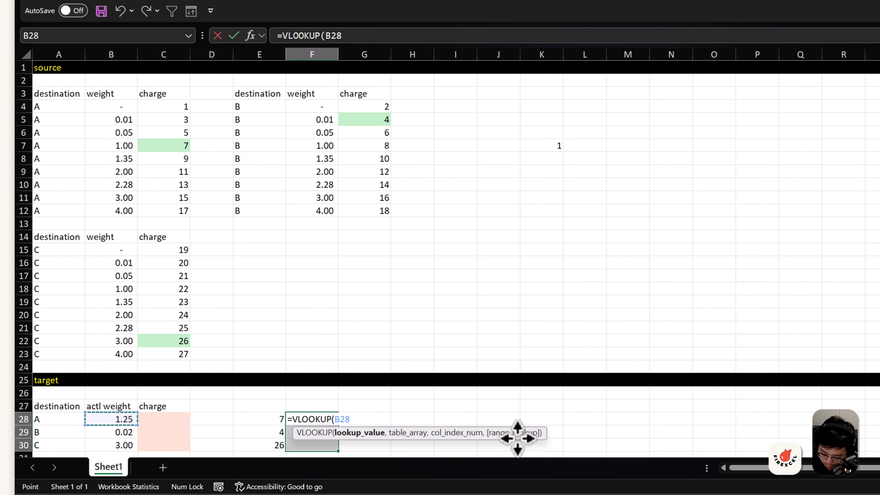
{"action": "type", "text": ","}
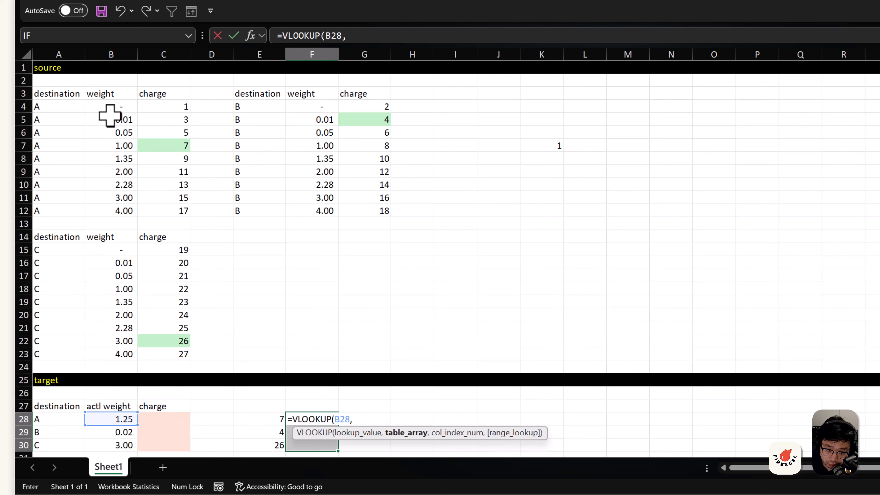
{"action": "left_click_drag", "start_coordinate": [111, 105], "coordinate": [161, 210]}
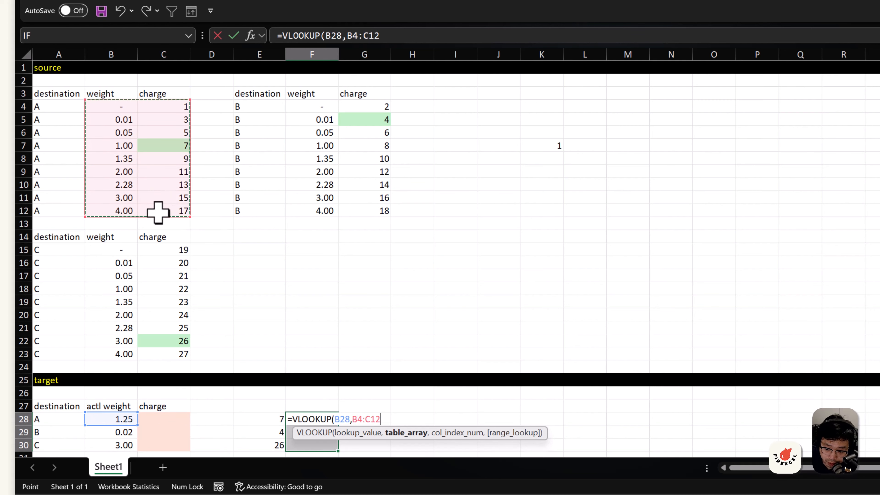
{"action": "type", "text": ","}
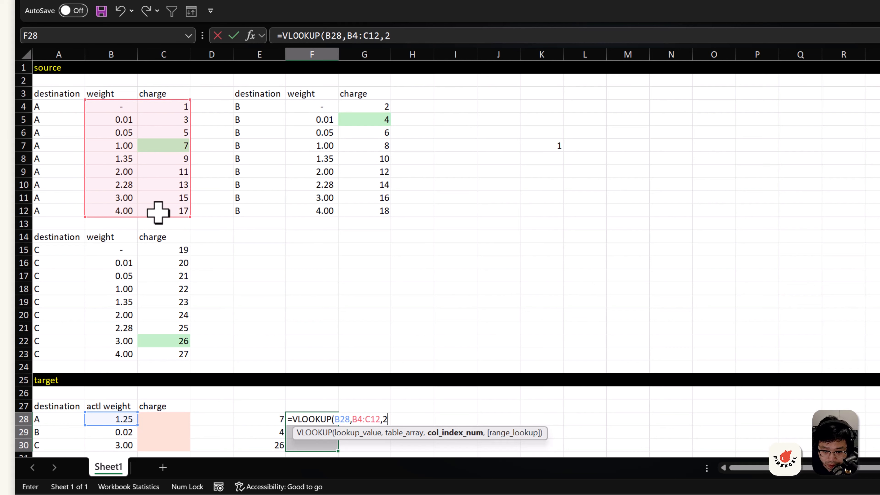
{"action": "type", "text": "2"}
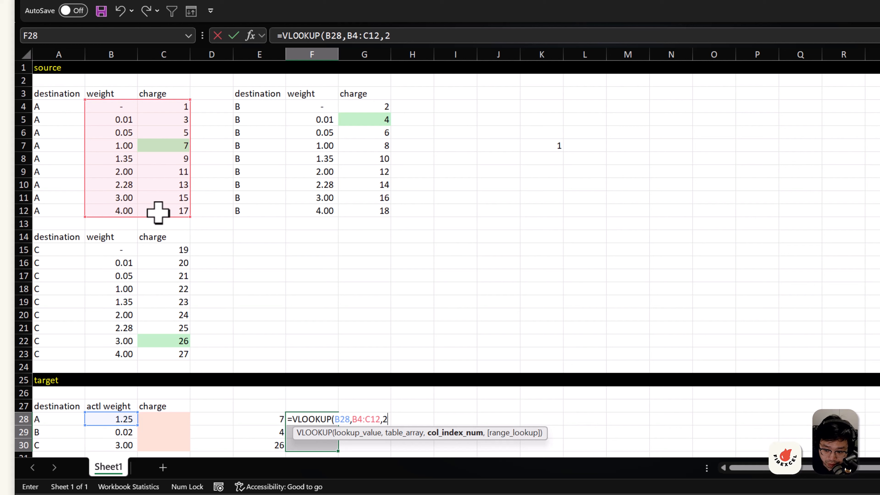
{"action": "type", "text": ",1"}
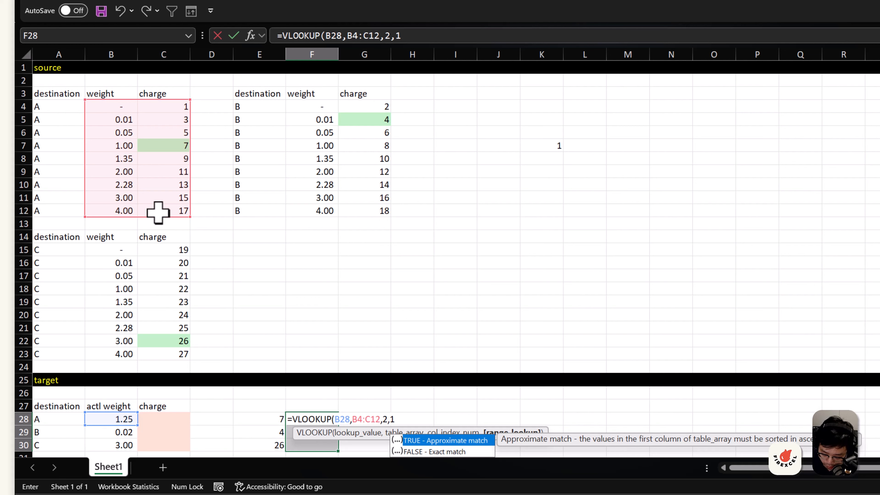
{"action": "type", "text": ")"}
{"action": "key", "text": "ctrl+Return"}
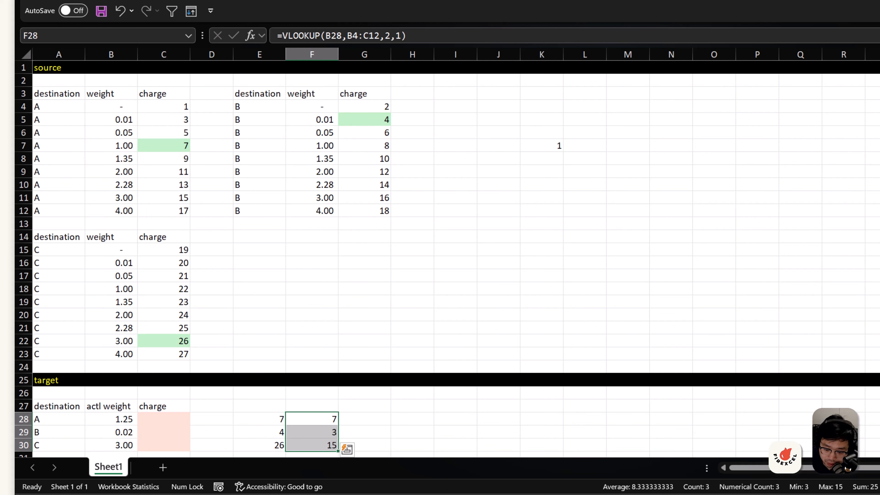
Point the lookup range of the VLOOKUP in F29 at destination B's weights and charges, F4:G12
{"action": "left_click", "coordinate": [314, 432]}
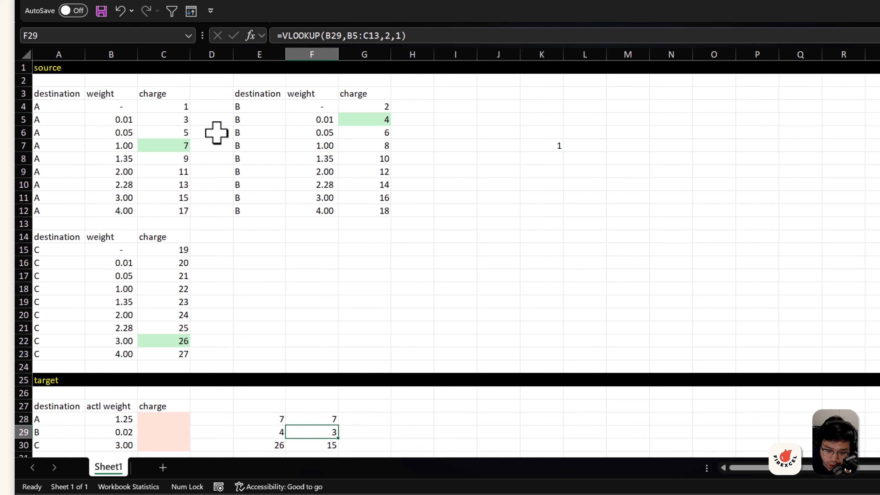
{"action": "left_click_drag", "start_coordinate": [74, 104], "coordinate": [135, 212]}
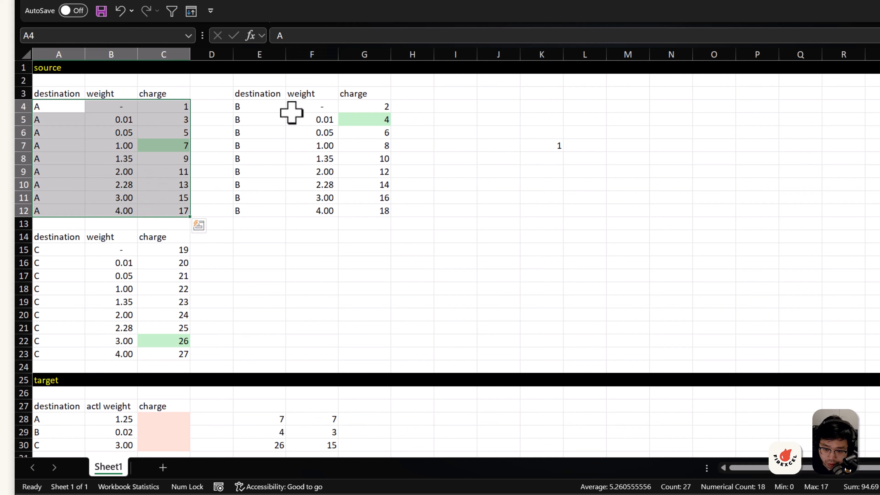
{"action": "left_click_drag", "start_coordinate": [291, 112], "coordinate": [357, 208]}
{"action": "left_click_drag", "start_coordinate": [64, 96], "coordinate": [175, 207]}
{"action": "left_click", "coordinate": [314, 435]}
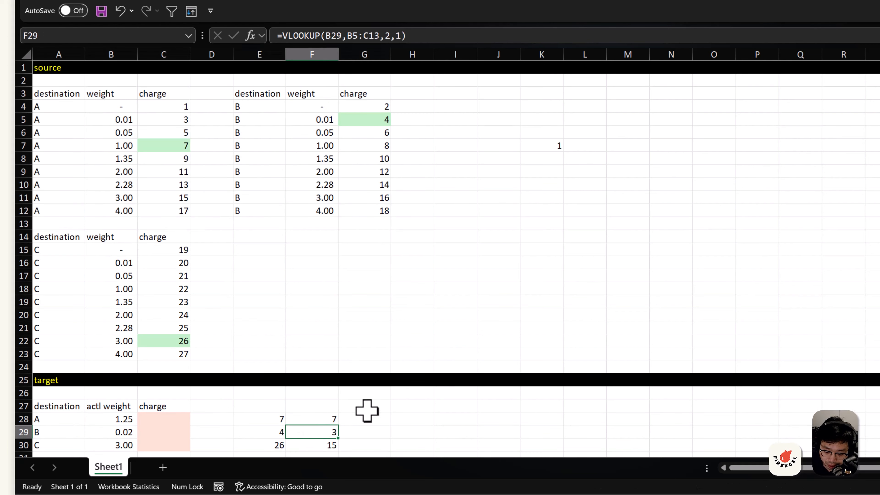
{"action": "key", "text": "F2"}
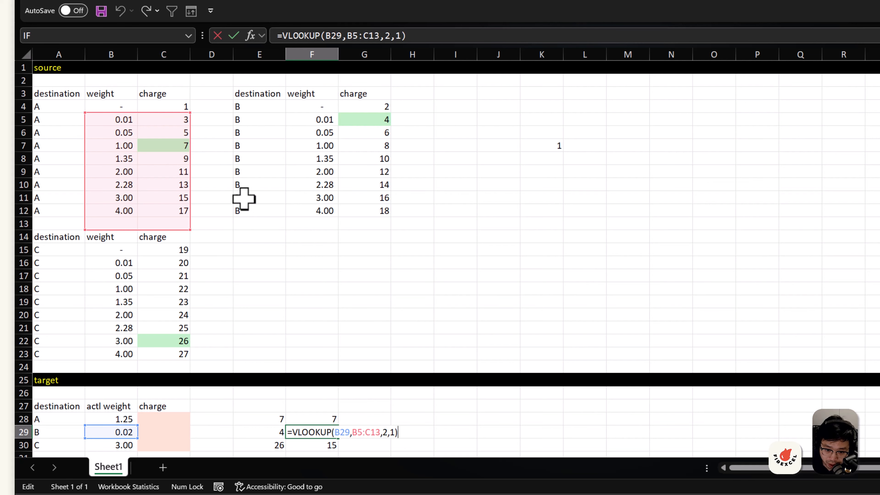
{"action": "left_click_drag", "start_coordinate": [192, 150], "coordinate": [363, 134]}
{"action": "key", "text": "Return"}
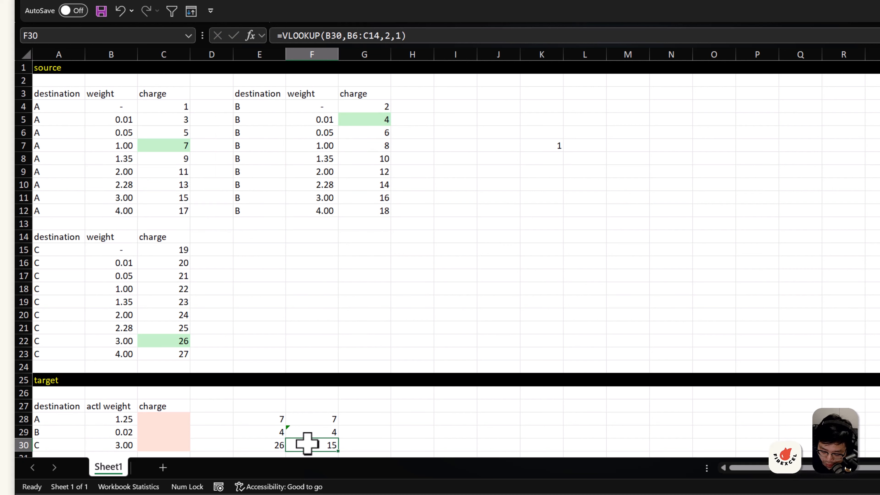
Change the lookup range of the VLOOKUP in F30 to destination C's weights and charges, B15:C23
{"action": "key", "text": "F2"}
{"action": "left_click_drag", "start_coordinate": [140, 242], "coordinate": [159, 352]}
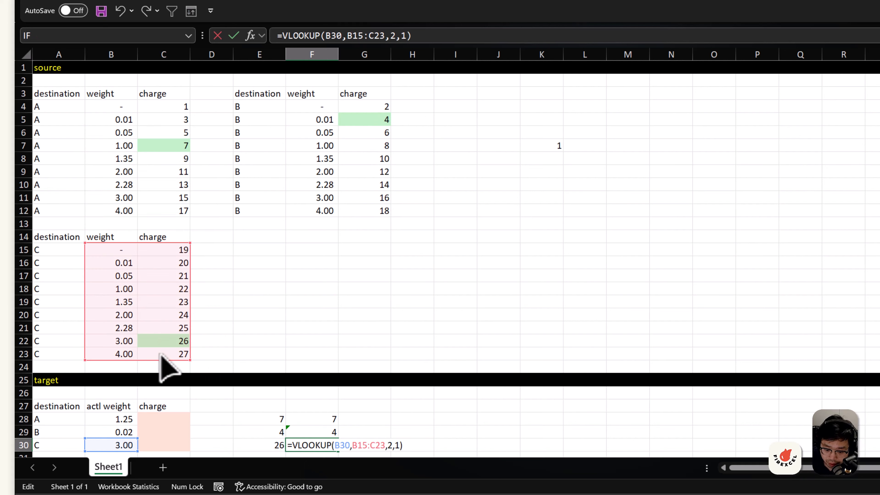
{"action": "key", "text": "ctrl+Return"}
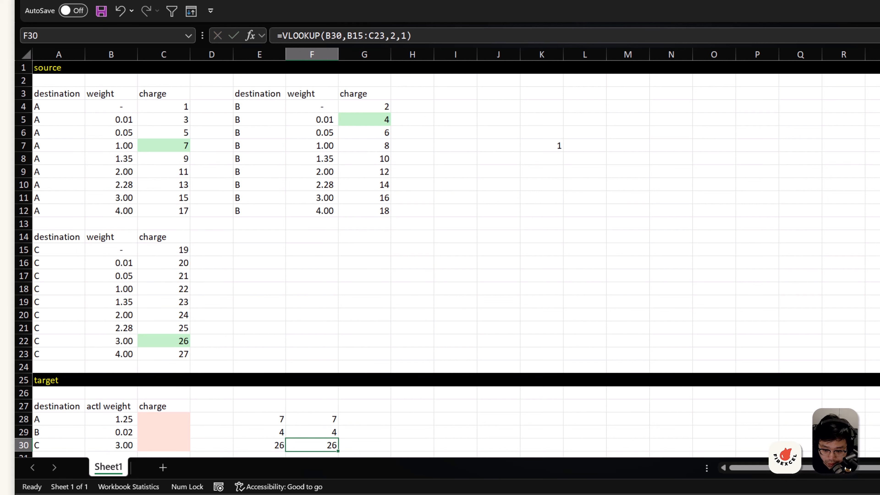
{"action": "left_click_drag", "start_coordinate": [276, 421], "coordinate": [314, 446]}
Fill G28:G30 with =FORMULATEXT(F28), kept relative, to show the formulas from F28:F30 as text
{"action": "left_click_drag", "start_coordinate": [375, 419], "coordinate": [386, 445]}
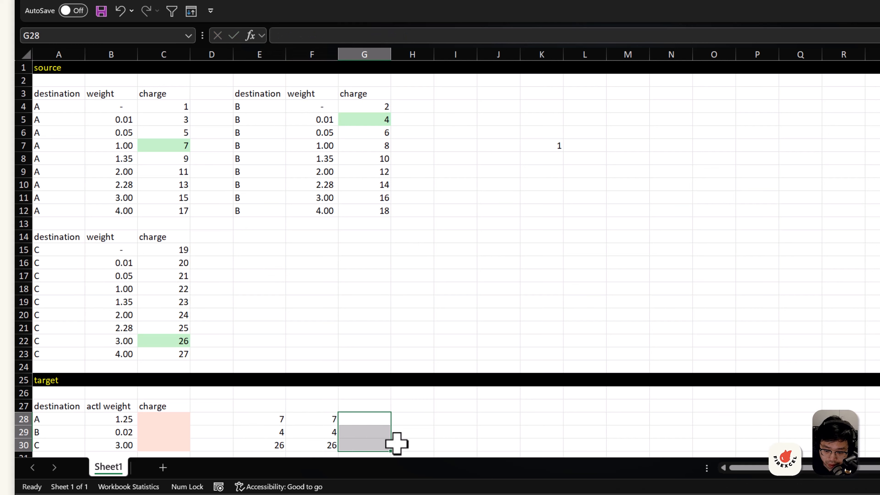
{"action": "type", "text": "=form"}
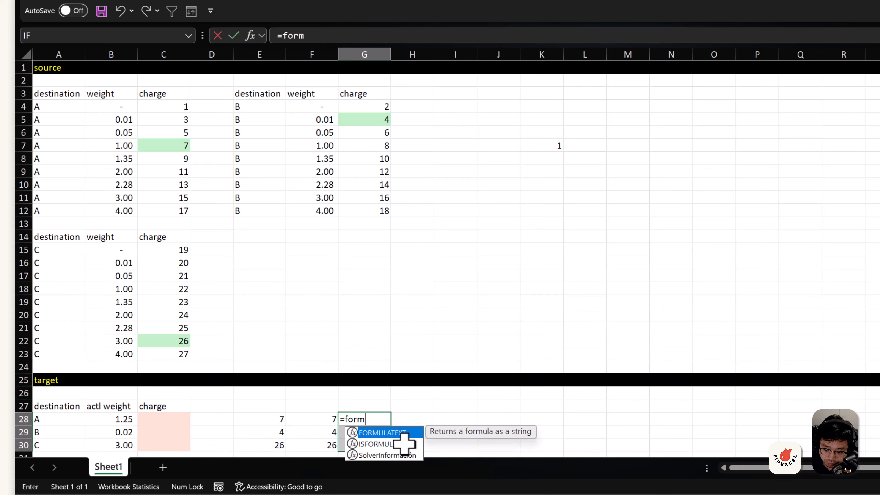
{"action": "key", "text": "Tab"}
{"action": "key", "text": "Left"}
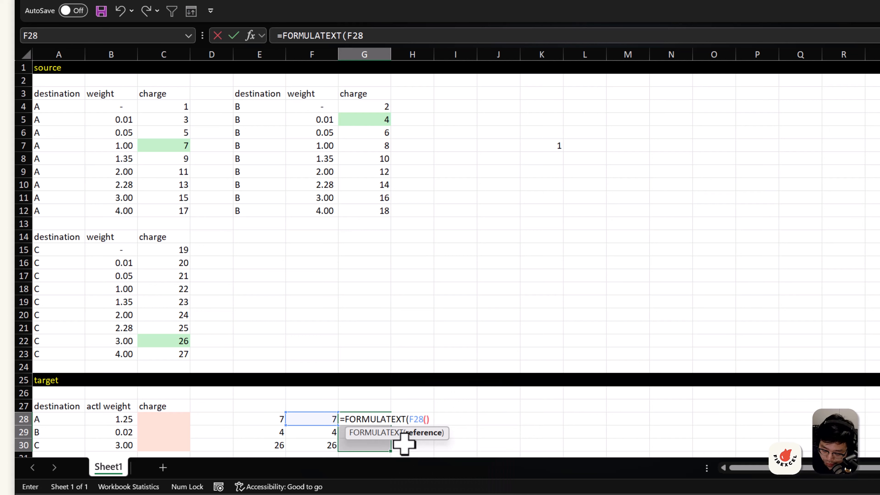
{"action": "key", "text": "ctrl+Return"}
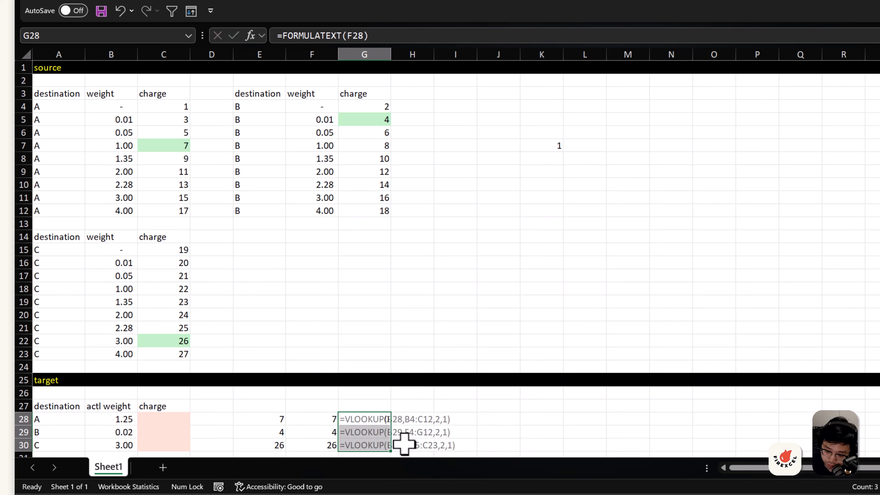
{"action": "left_click", "coordinate": [366, 419]}
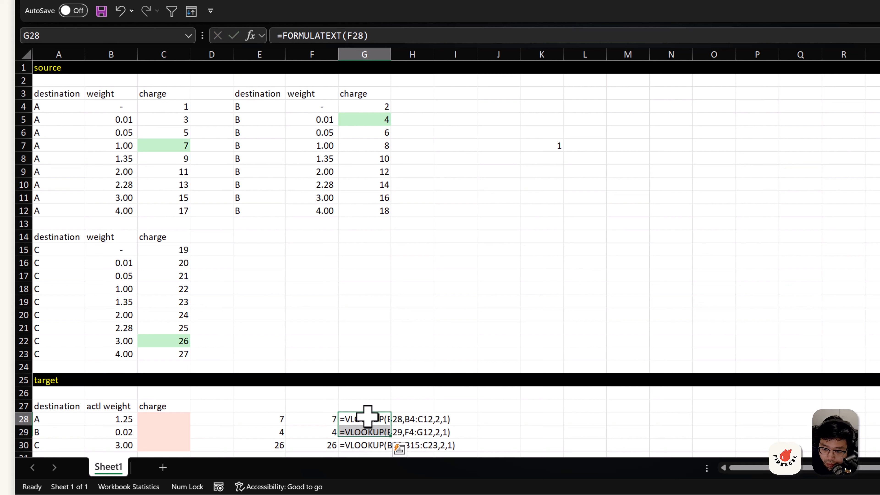
Examine the three VLOOKUP formulas in F28:G30 and the ranges referenced by the one in F29
{"action": "left_click", "coordinate": [498, 421]}
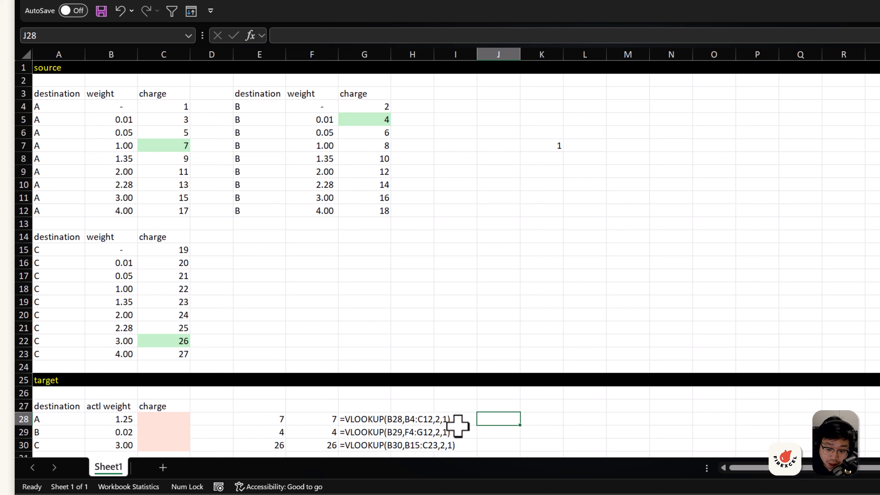
{"action": "left_click_drag", "start_coordinate": [326, 419], "coordinate": [322, 444]}
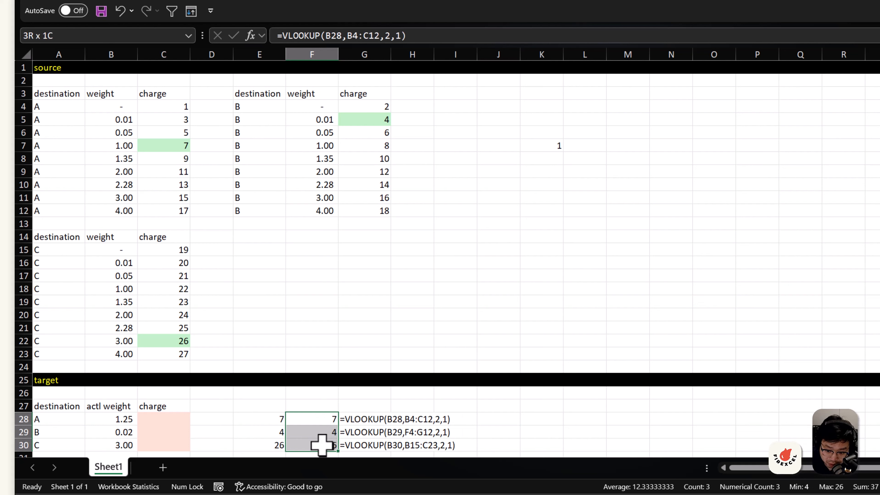
{"action": "left_click_drag", "start_coordinate": [371, 419], "coordinate": [362, 445]}
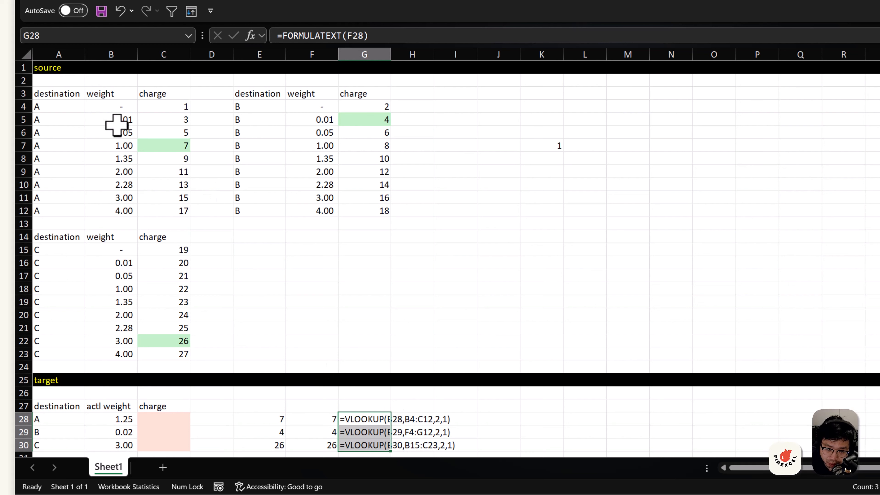
{"action": "left_click", "coordinate": [367, 432]}
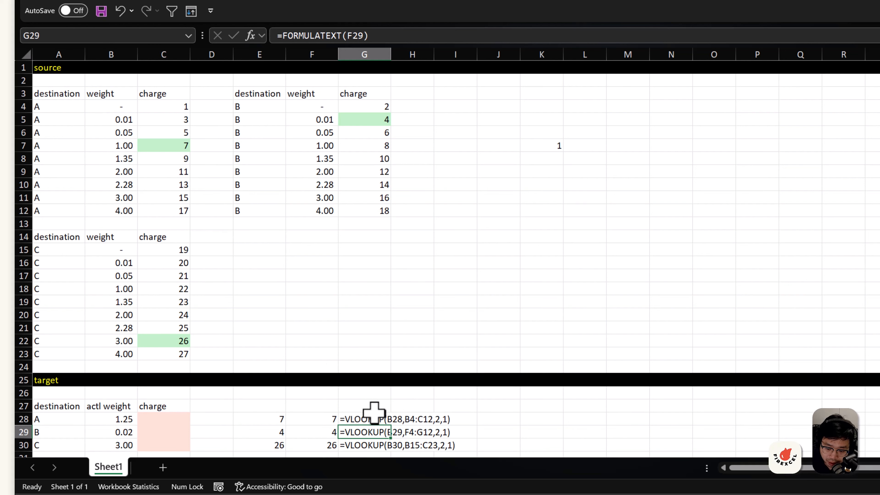
{"action": "key", "text": "F2"}
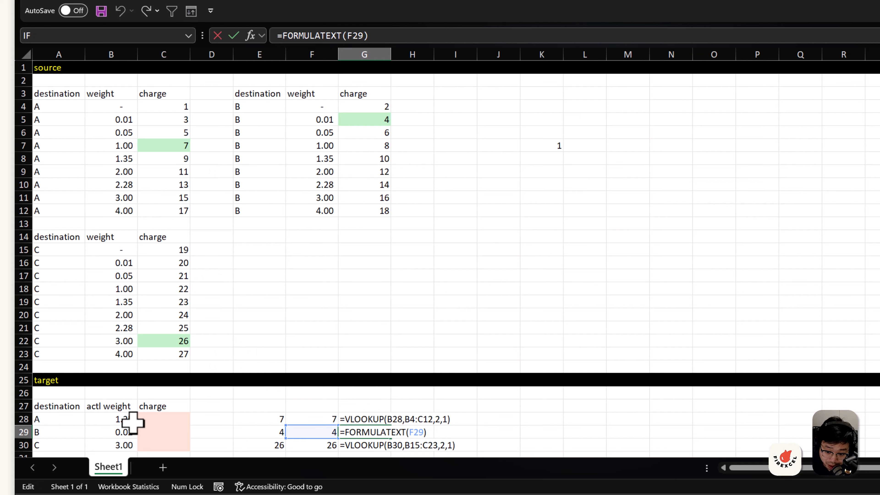
{"action": "key", "text": "Escape"}
{"action": "key", "text": "Left"}
{"action": "key", "text": "F2"}
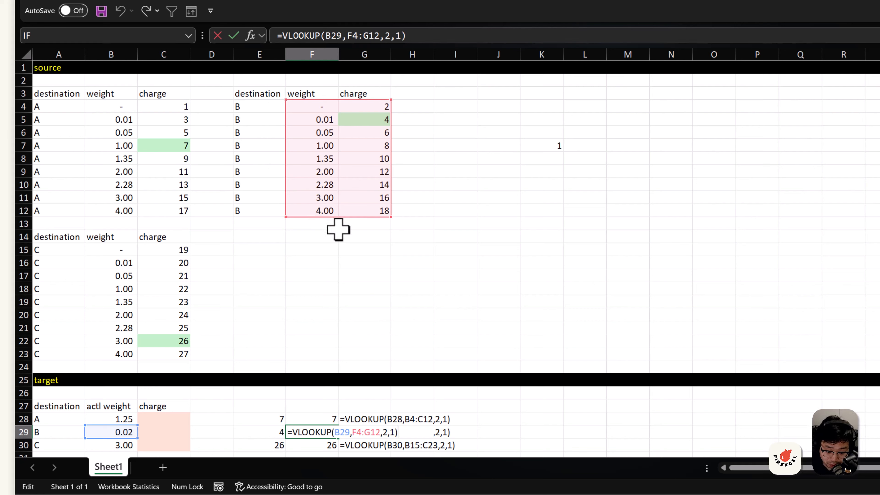
{"action": "key", "text": "ctrl+Return"}
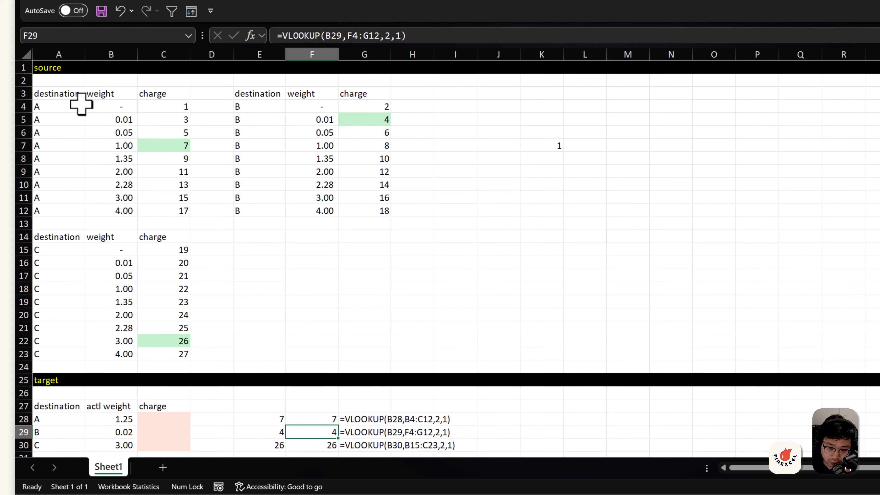
Convert destination A's source range A3:C12 into a table with headers
{"action": "left_click_drag", "start_coordinate": [69, 95], "coordinate": [163, 202]}
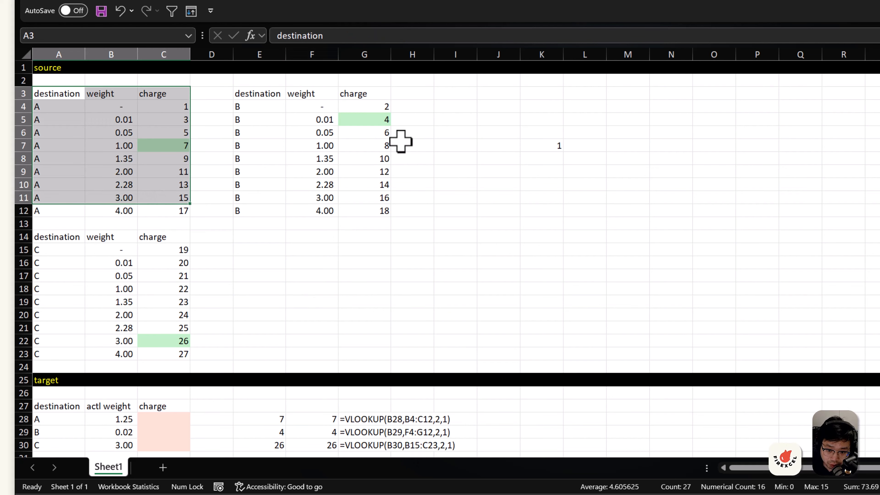
{"action": "left_click_drag", "start_coordinate": [68, 93], "coordinate": [172, 208]}
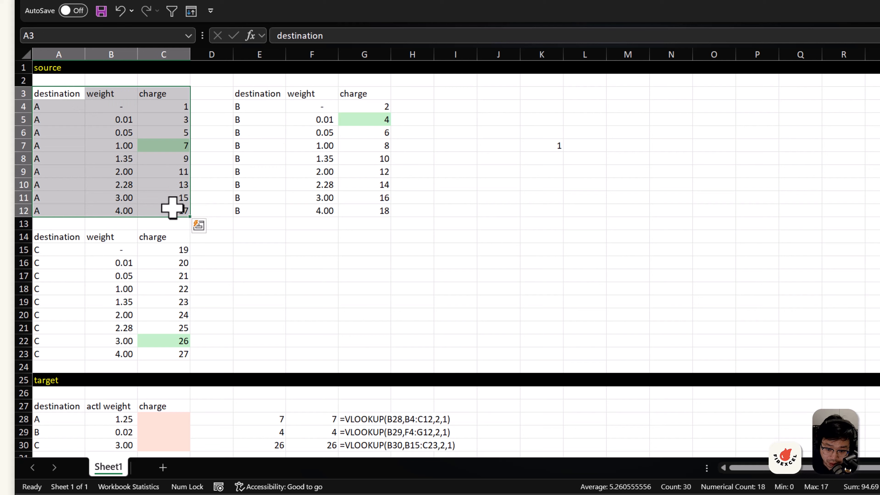
{"action": "key", "text": "ctrl+t"}
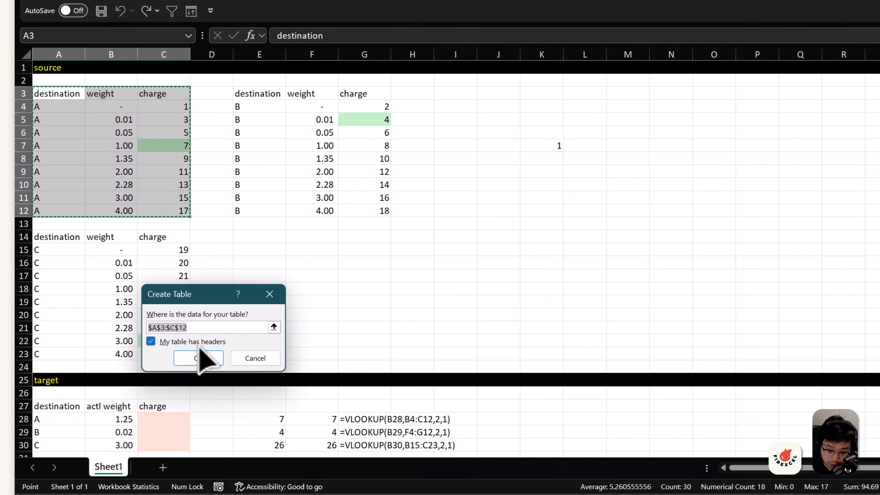
{"action": "left_click", "coordinate": [203, 357]}
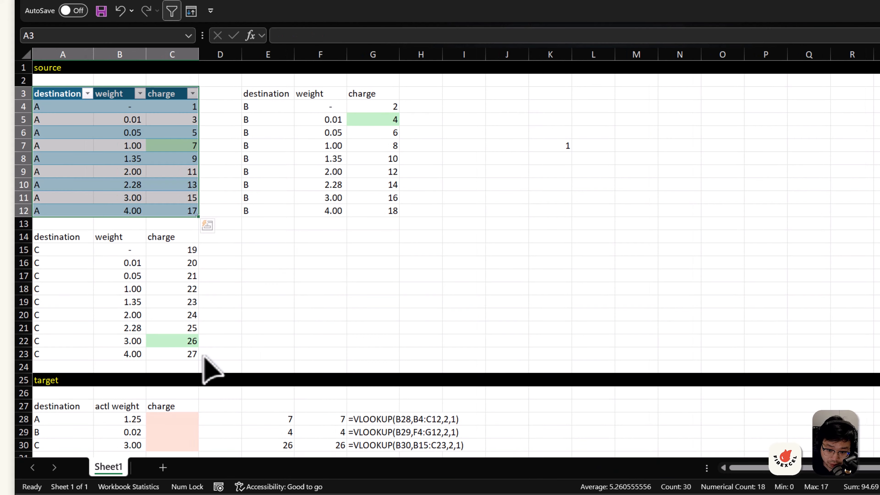
Rename destination A's source table to rate_A in the Name Manager
{"action": "left_click_drag", "start_coordinate": [264, 94], "coordinate": [365, 210]}
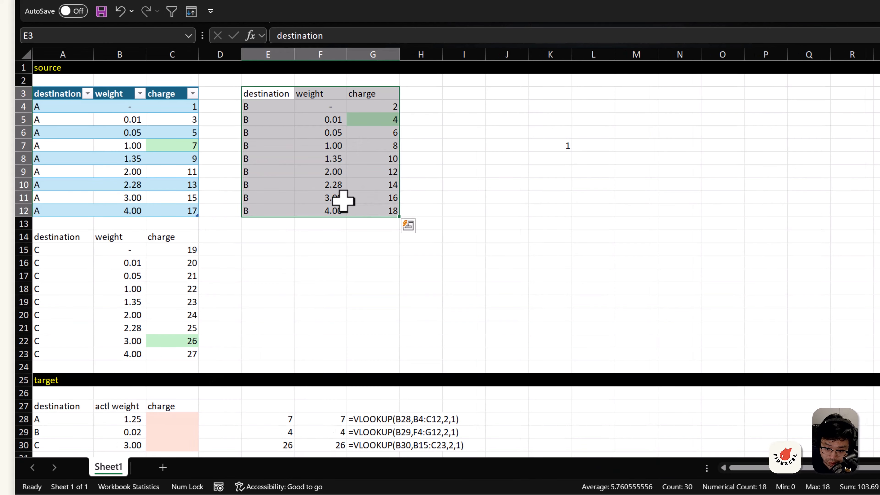
{"action": "left_click", "coordinate": [140, 118]}
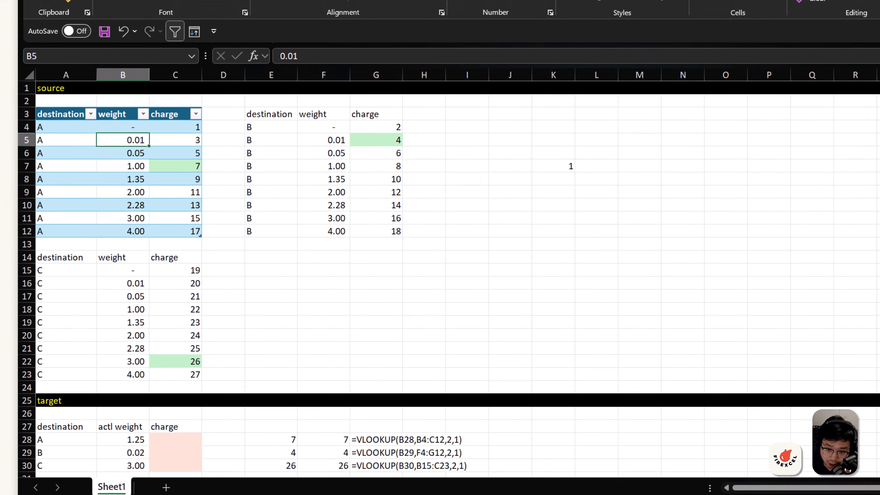
{"action": "left_click", "coordinate": [262, 47]}
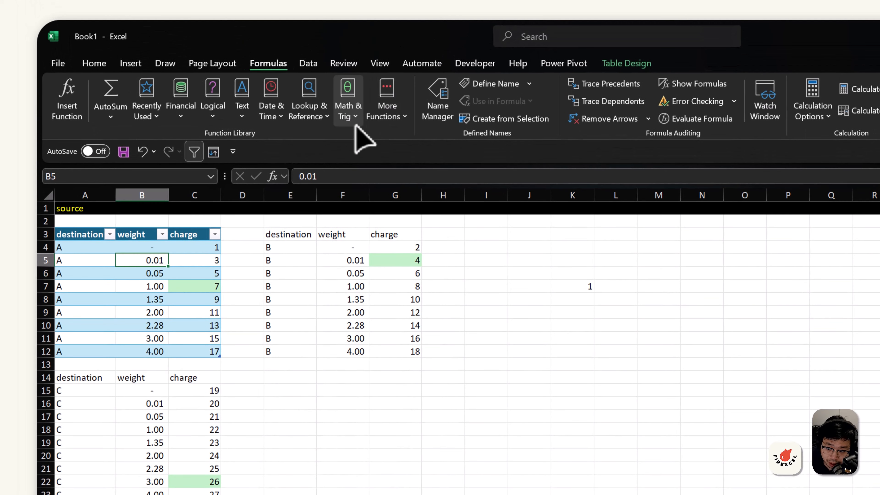
{"action": "left_click", "coordinate": [446, 111]}
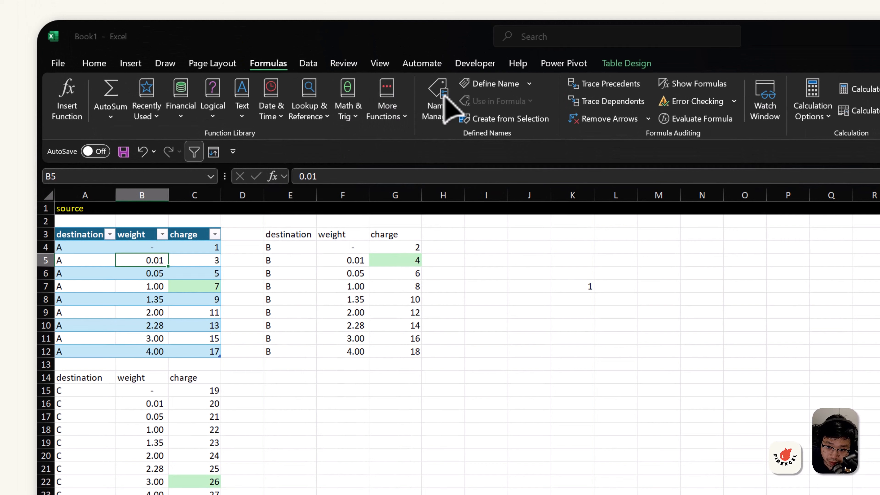
{"action": "left_click", "coordinate": [150, 338]}
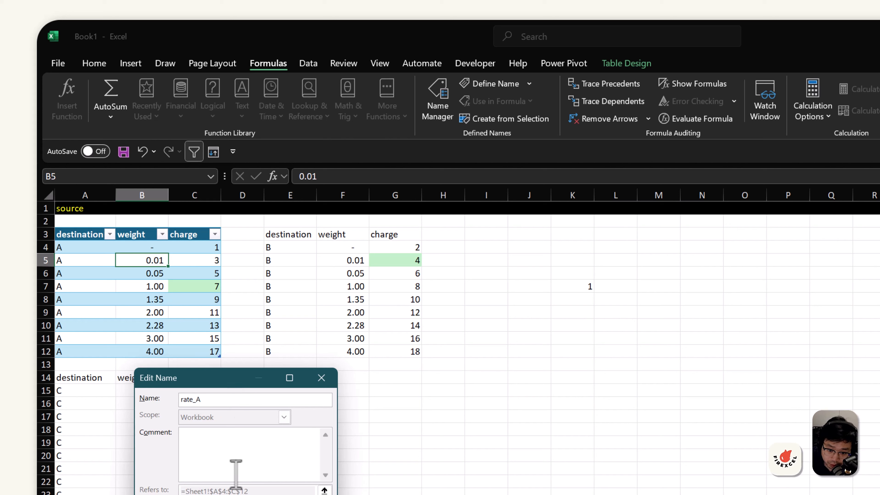
{"action": "key", "text": "Return"}
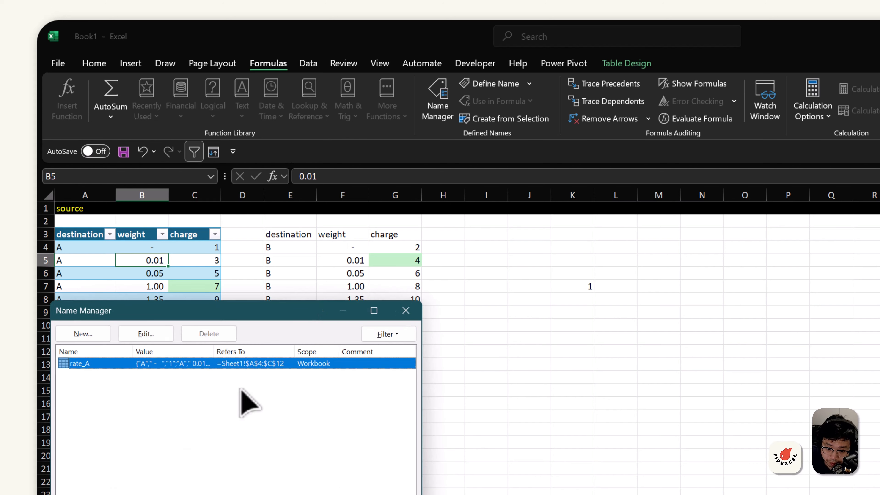
{"action": "left_click", "coordinate": [406, 310]}
Convert destination B's source range E3:G12 into a table with headers
{"action": "left_click", "coordinate": [290, 248]}
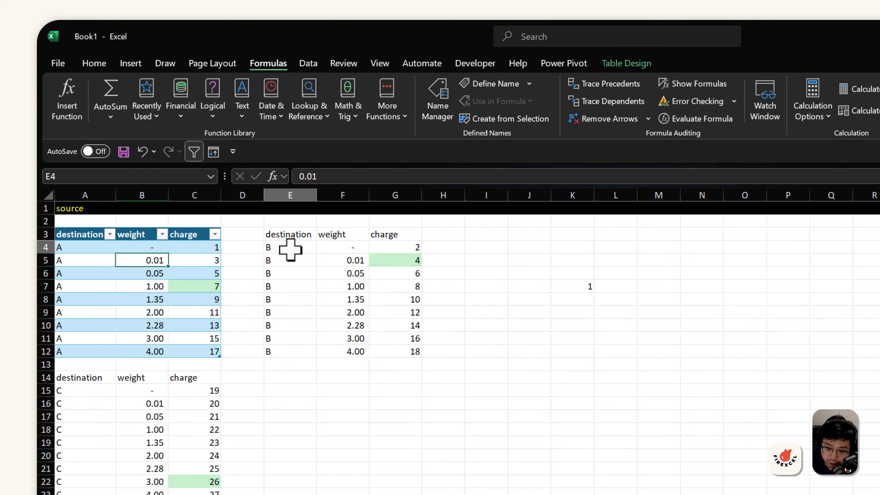
{"action": "key", "text": "ctrl+t"}
{"action": "left_click", "coordinate": [220, 494]}
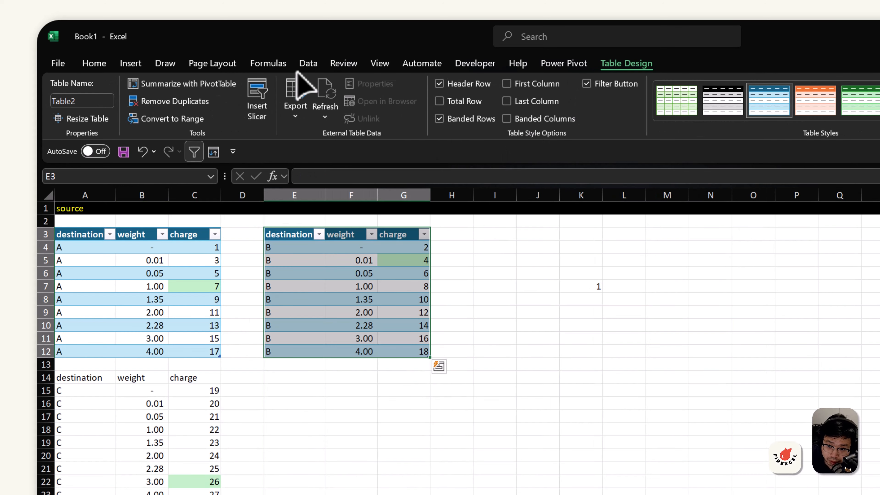
Rename destination B's source table to rate_B in the Name Manager
{"action": "left_click", "coordinate": [274, 64]}
{"action": "left_click", "coordinate": [452, 104]}
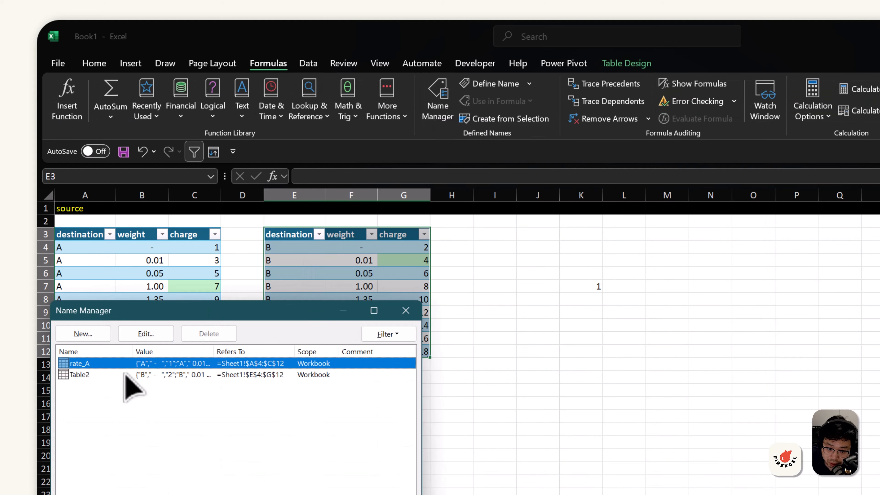
{"action": "left_click", "coordinate": [87, 375]}
{"action": "left_click", "coordinate": [152, 333]}
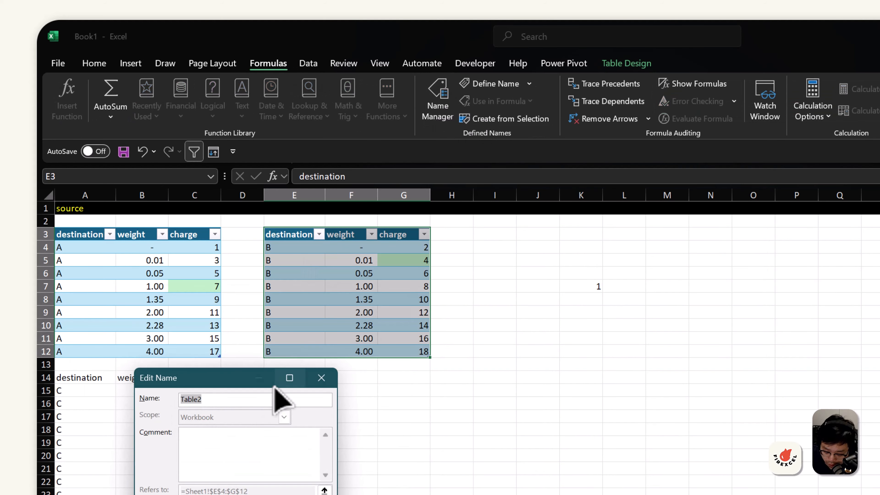
{"action": "type", "text": "rate"}
{"action": "mouse_move", "coordinate": [277, 385]}
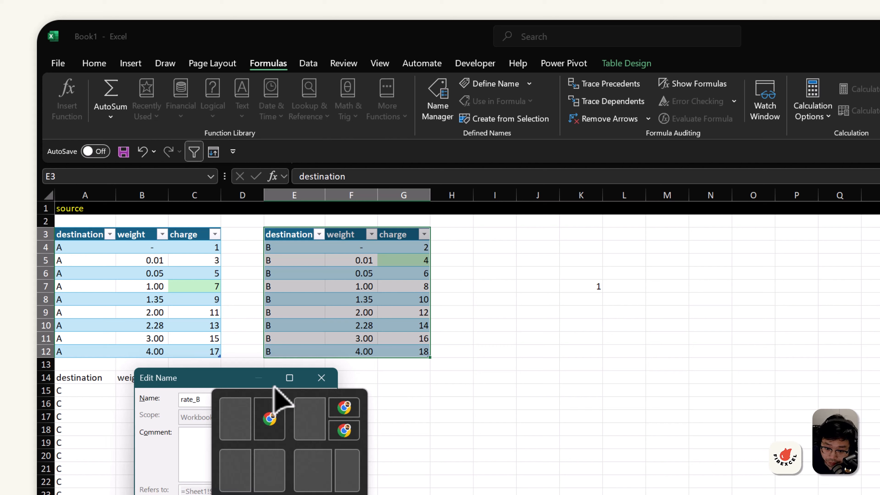
{"action": "key", "text": "Return"}
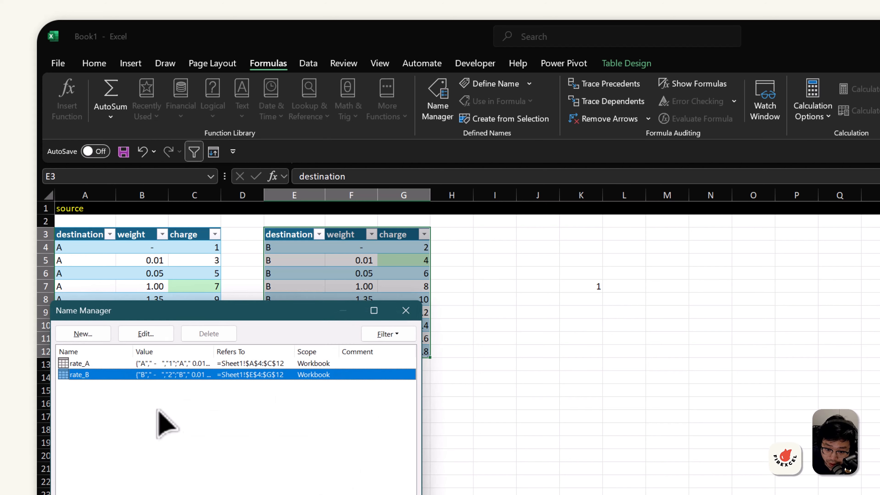
Convert destination C's source range A14:C23 into a table with headers
{"action": "left_click", "coordinate": [405, 310]}
{"action": "left_click", "coordinate": [106, 408]}
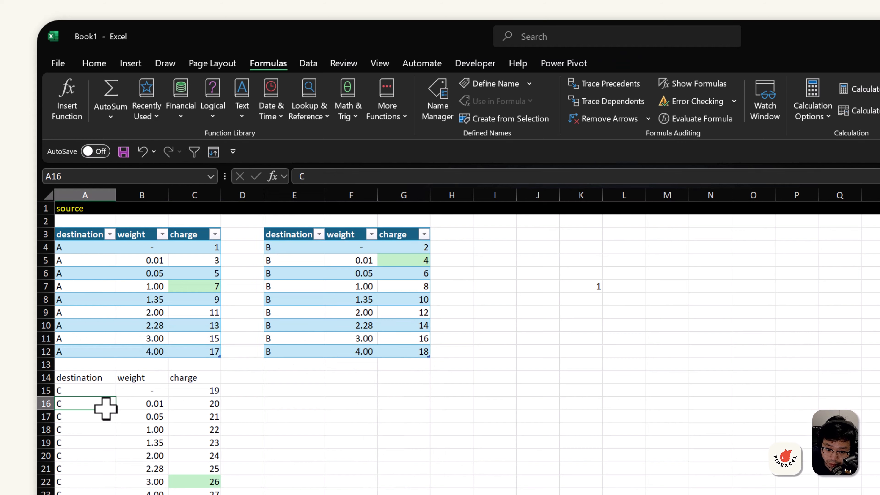
{"action": "left_click_drag", "start_coordinate": [86, 378], "coordinate": [187, 492]}
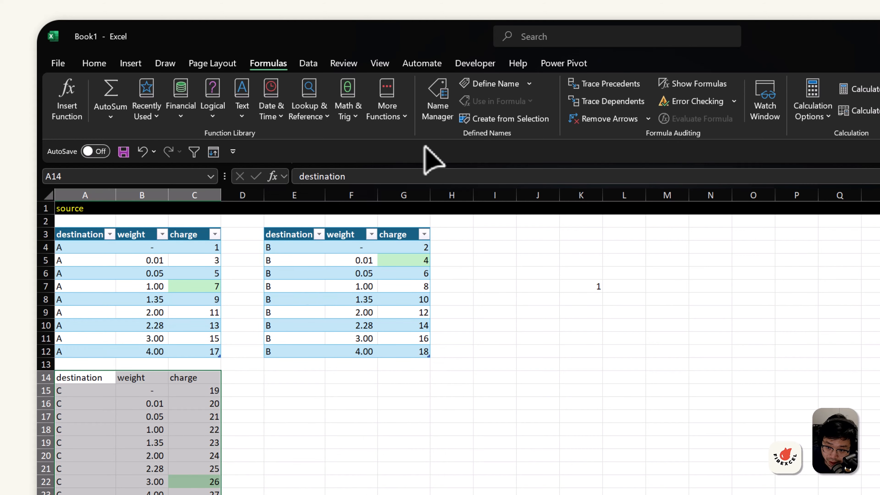
{"action": "key", "text": "ctrl+t"}
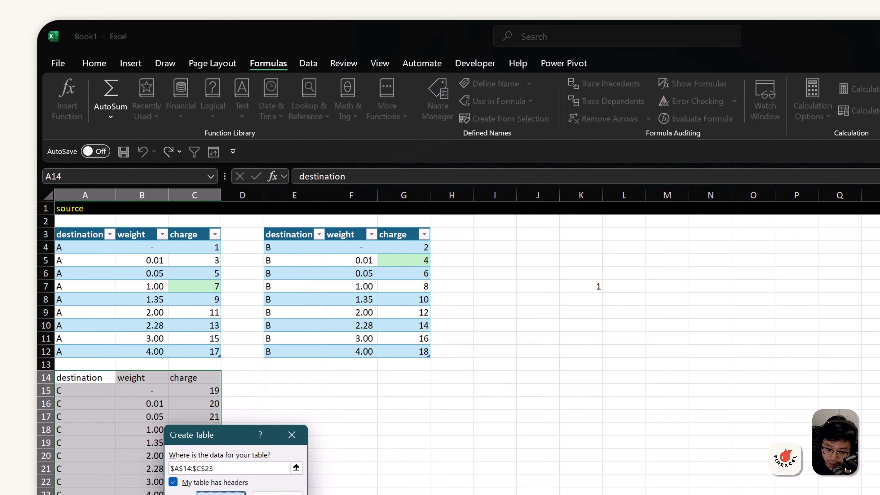
{"action": "key", "text": "Return"}
Rename destination C's source table to rate_C in the Name Manager
{"action": "left_click", "coordinate": [274, 64]}
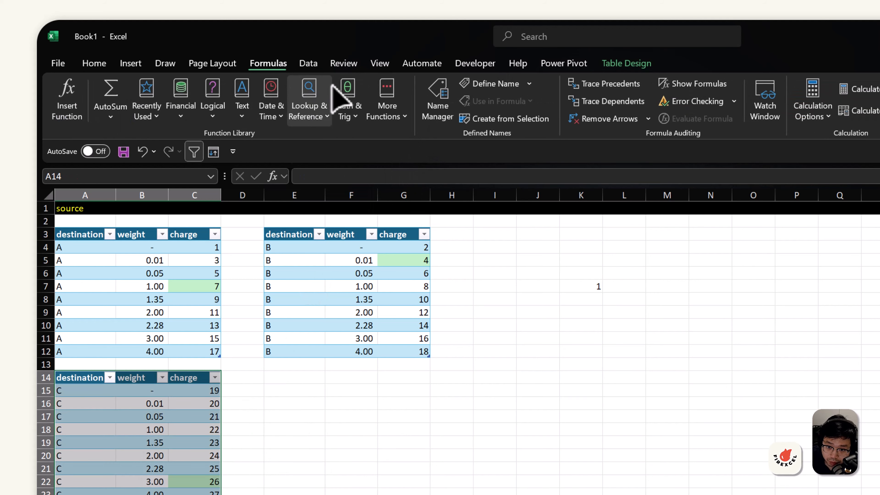
{"action": "left_click", "coordinate": [437, 100]}
{"action": "left_click", "coordinate": [93, 385]}
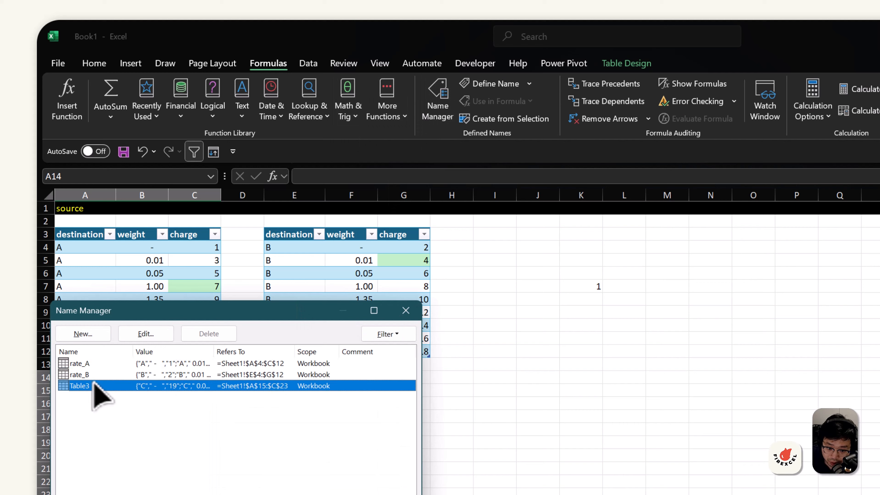
{"action": "left_click", "coordinate": [145, 333]}
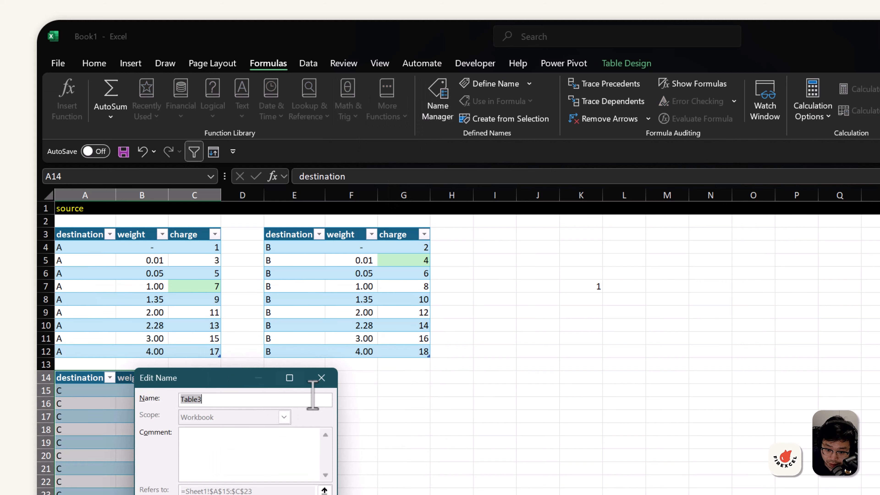
{"action": "type", "text": "rate_C"}
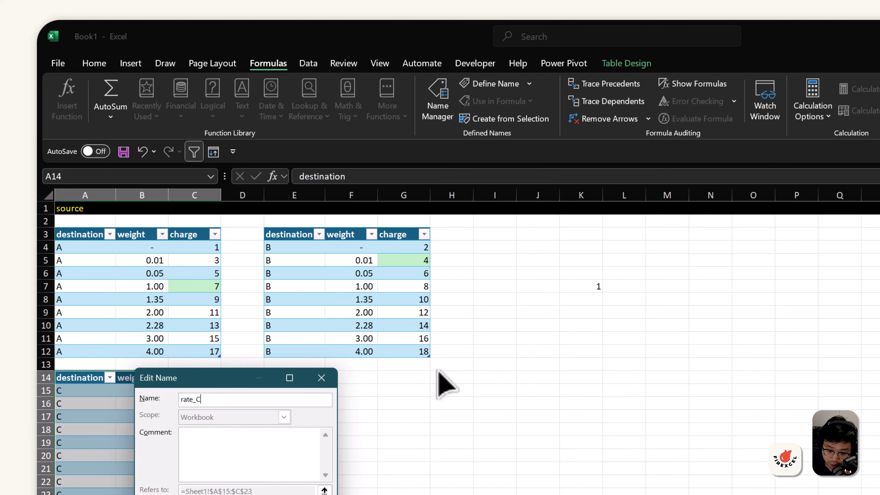
{"action": "key", "text": "Return"}
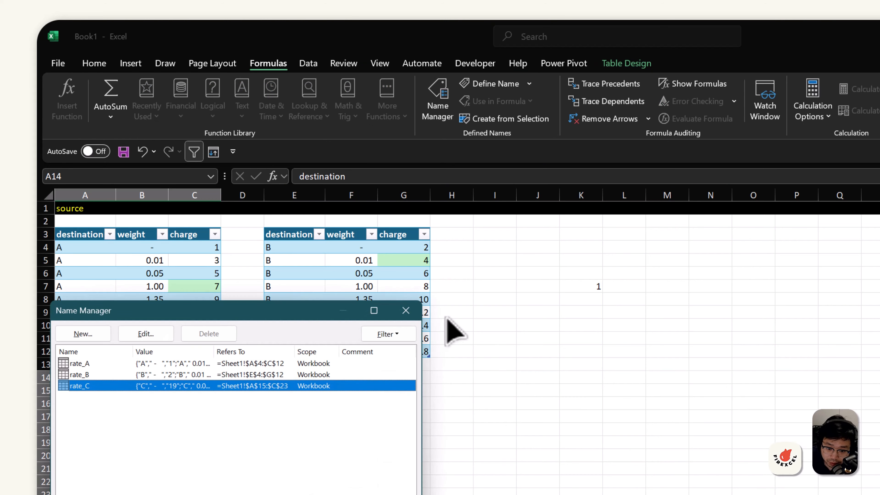
{"action": "left_click", "coordinate": [405, 311]}
Convert the target range A27:C30 into a table with headers
{"action": "left_click", "coordinate": [494, 350]}
{"action": "left_click_drag", "start_coordinate": [95, 467], "coordinate": [200, 494]}
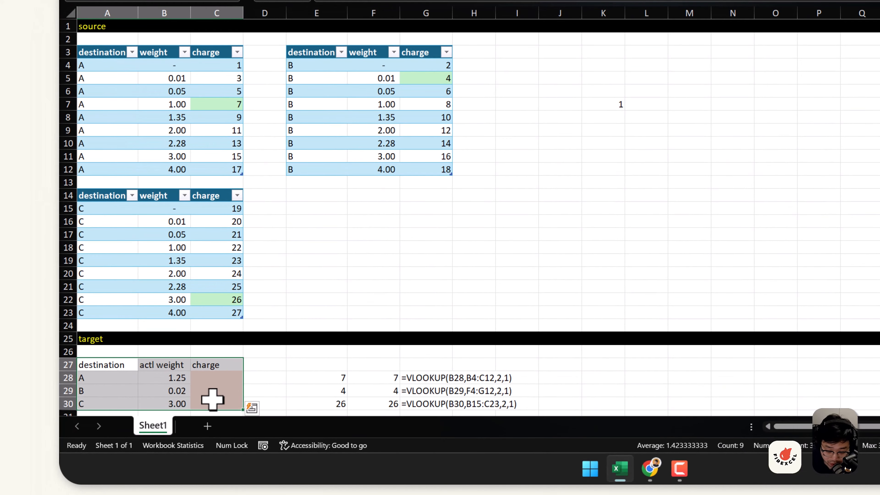
{"action": "key", "text": "ctrl+t"}
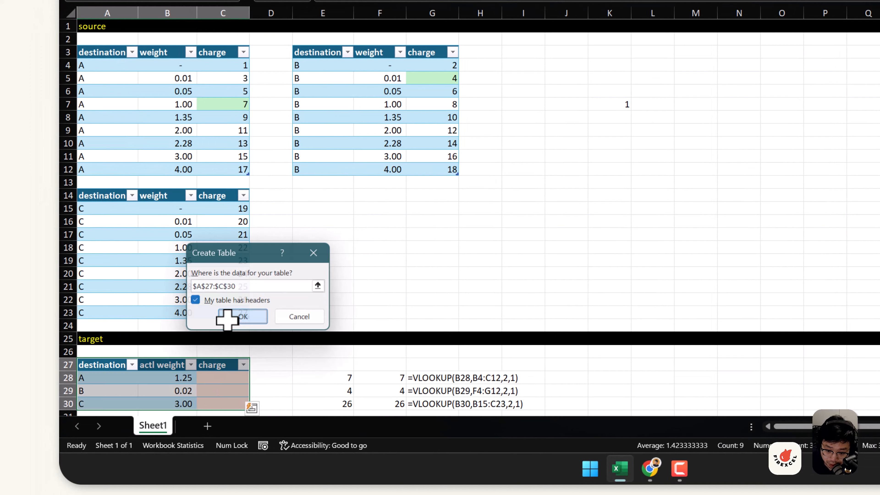
{"action": "left_click", "coordinate": [229, 317]}
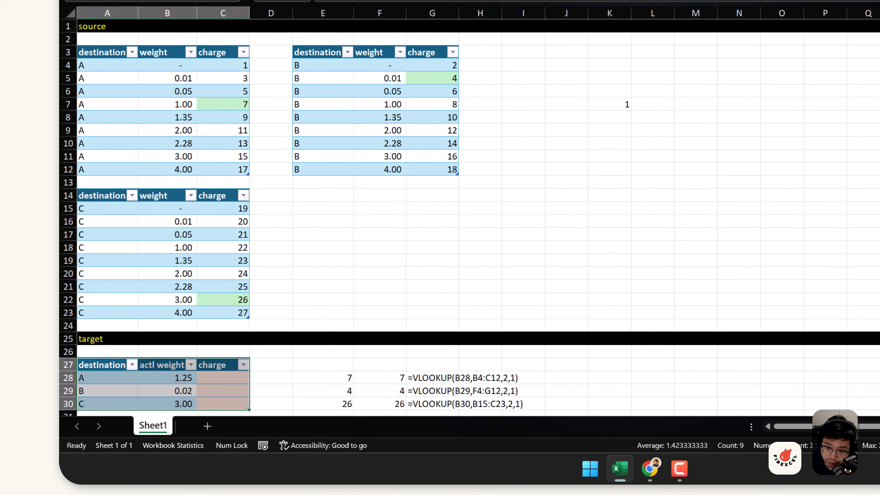
Rename the target table to rate_actual in the Name Manager
{"action": "key", "text": "ctrl+F3"}
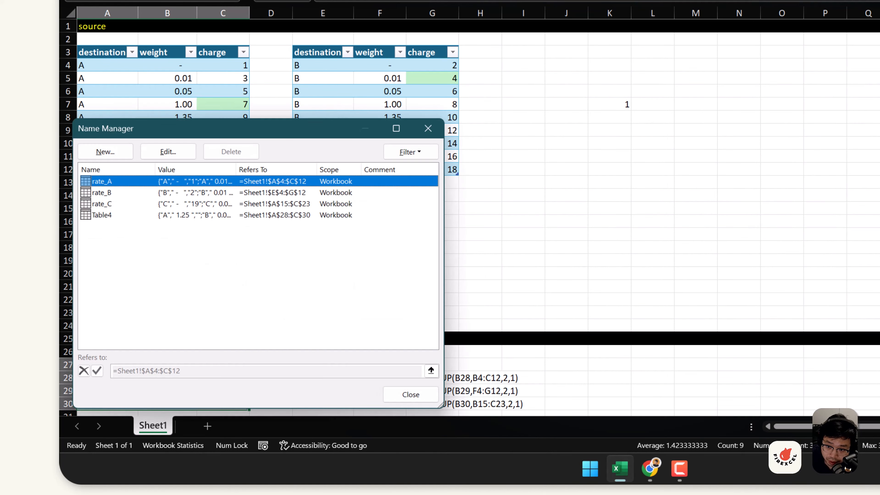
{"action": "left_click", "coordinate": [91, 215]}
{"action": "left_click", "coordinate": [175, 152]}
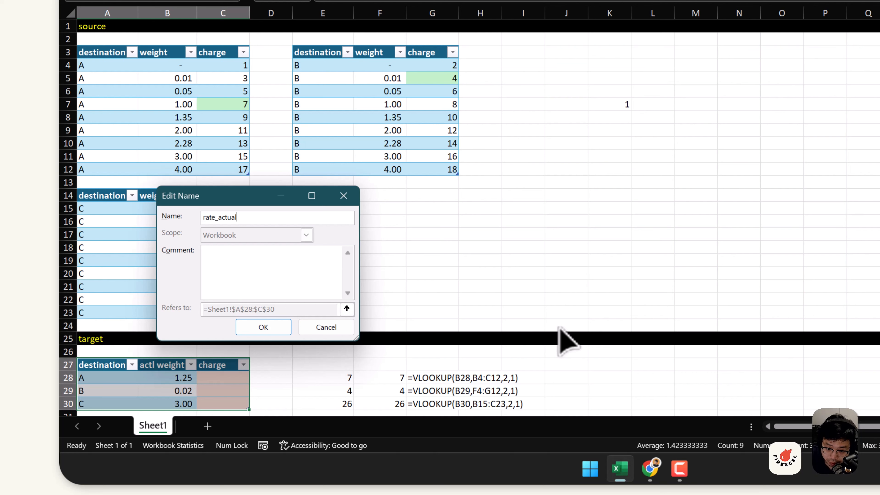
{"action": "left_click", "coordinate": [263, 327]}
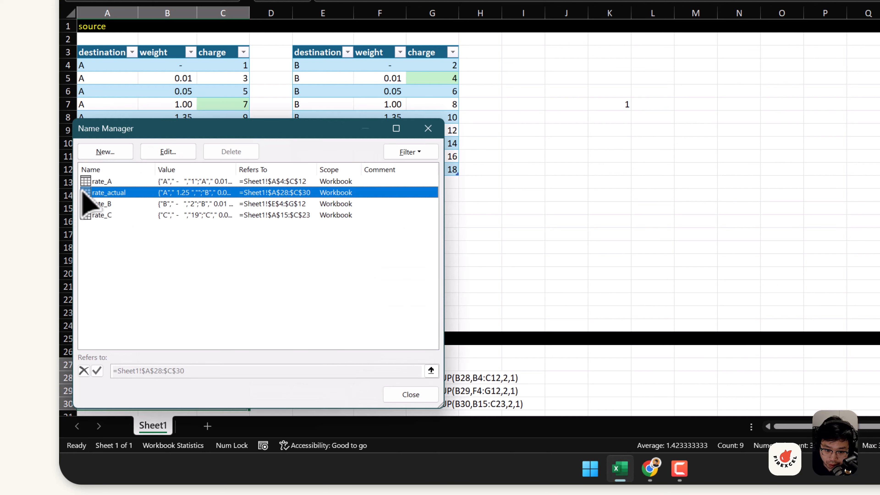
{"action": "left_click", "coordinate": [428, 129]}
Load destination A's source table, rate_A, into the Power Query Editor as a new query
{"action": "left_click_drag", "start_coordinate": [209, 170], "coordinate": [105, 57]}
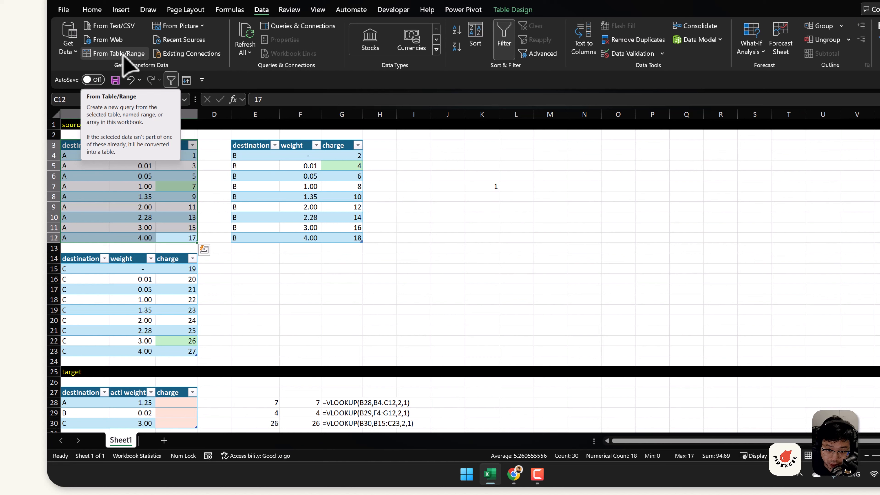
{"action": "left_click", "coordinate": [123, 56]}
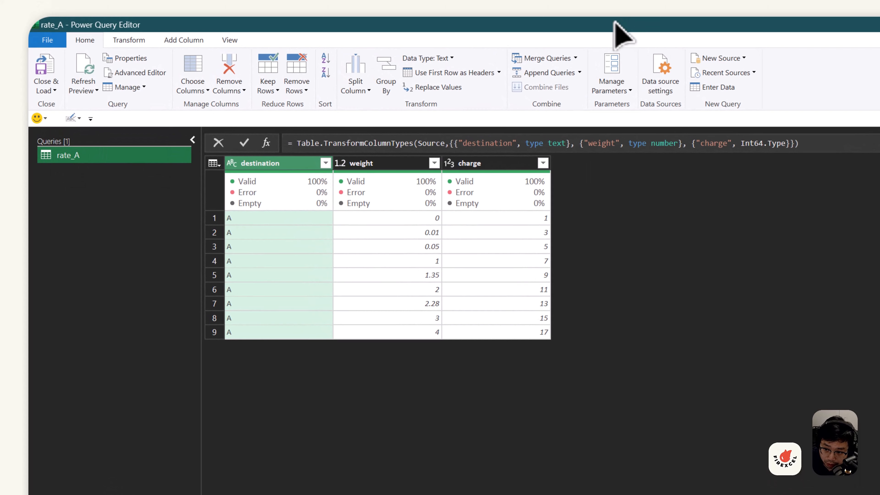
{"action": "left_click_drag", "start_coordinate": [613, 31], "coordinate": [625, 387]}
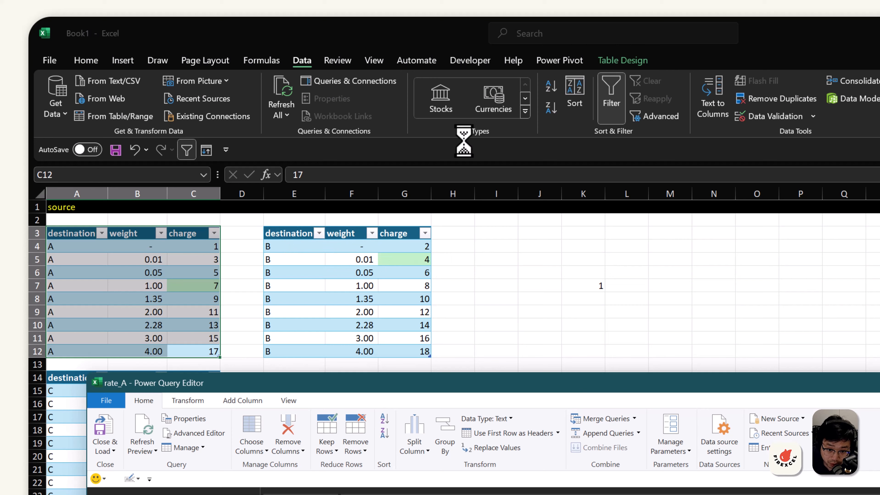
{"action": "double_click", "coordinate": [416, 384]}
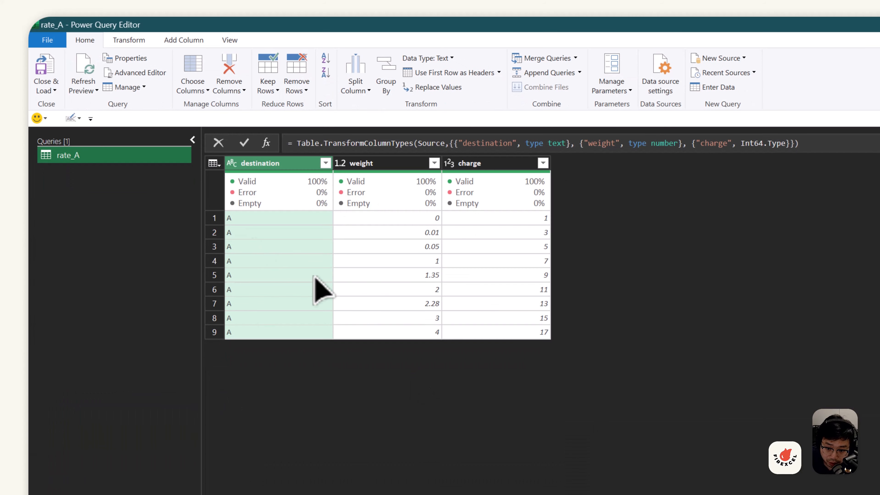
Duplicate the rate_A query three times to have four queries in total
{"action": "right_click", "coordinate": [86, 158]}
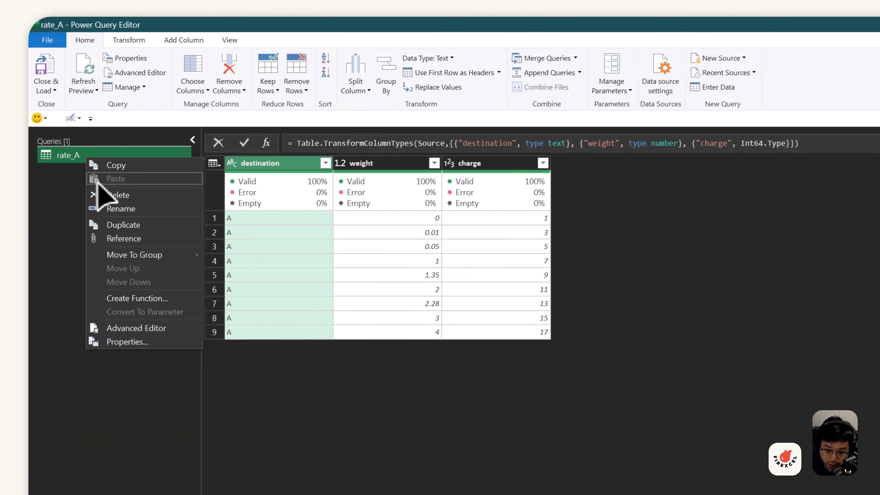
{"action": "left_click", "coordinate": [144, 226]}
{"action": "right_click", "coordinate": [97, 173]}
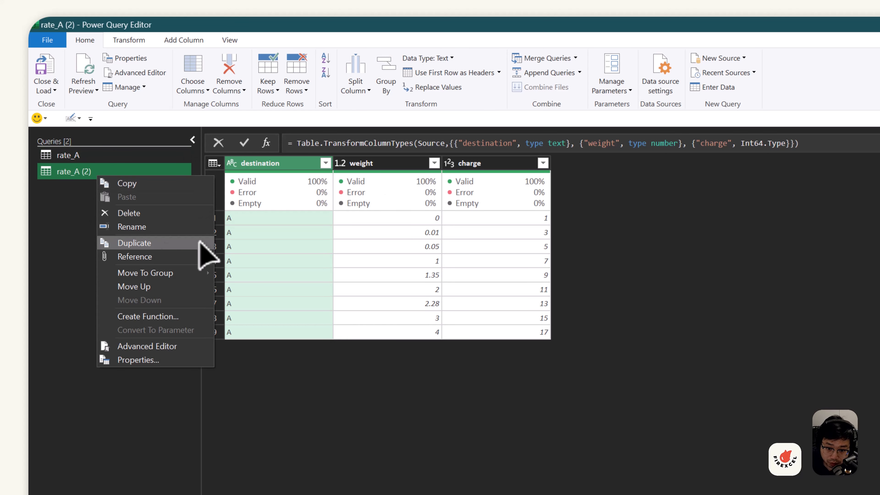
{"action": "left_click", "coordinate": [151, 242]}
{"action": "right_click", "coordinate": [96, 188]}
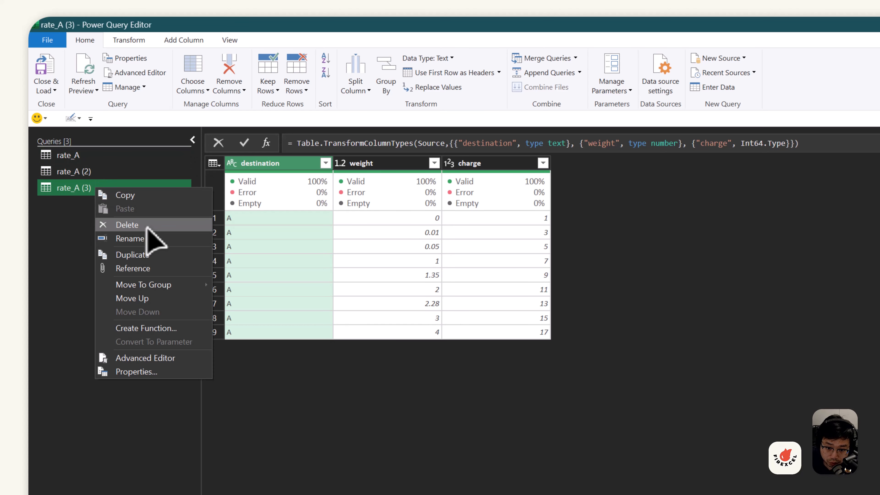
{"action": "left_click", "coordinate": [152, 256]}
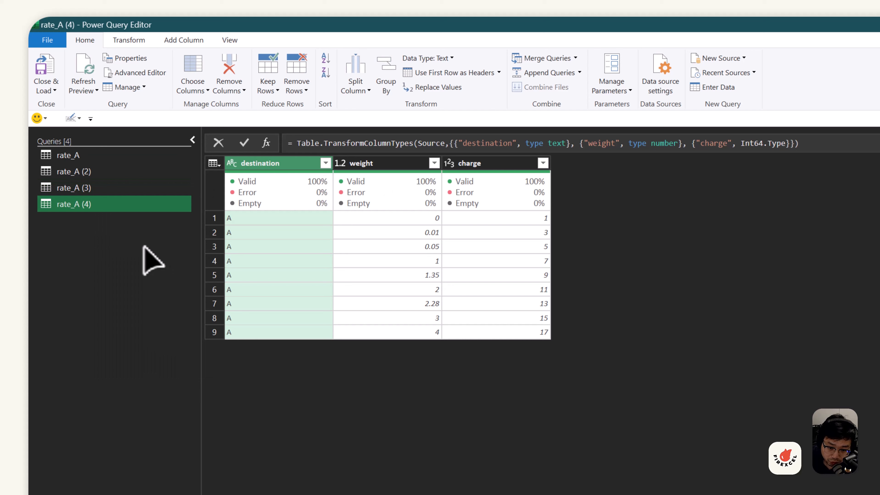
Point the Source step of query rate_A (2) to the rate_B table and rename the query rate_B
{"action": "left_click", "coordinate": [81, 156]}
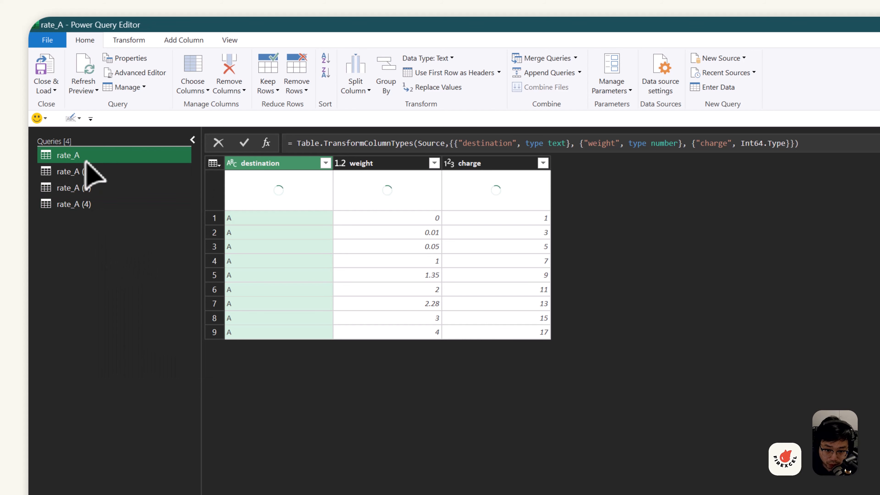
{"action": "left_click", "coordinate": [79, 173]}
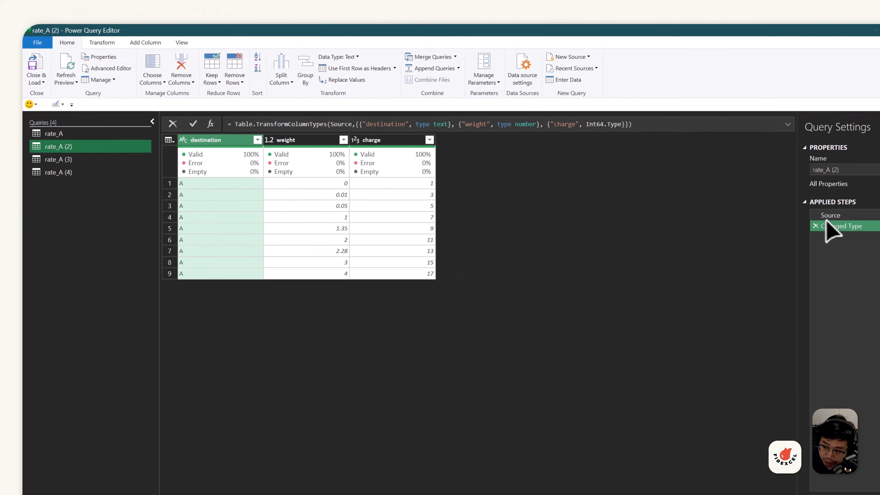
{"action": "left_click", "coordinate": [802, 208]}
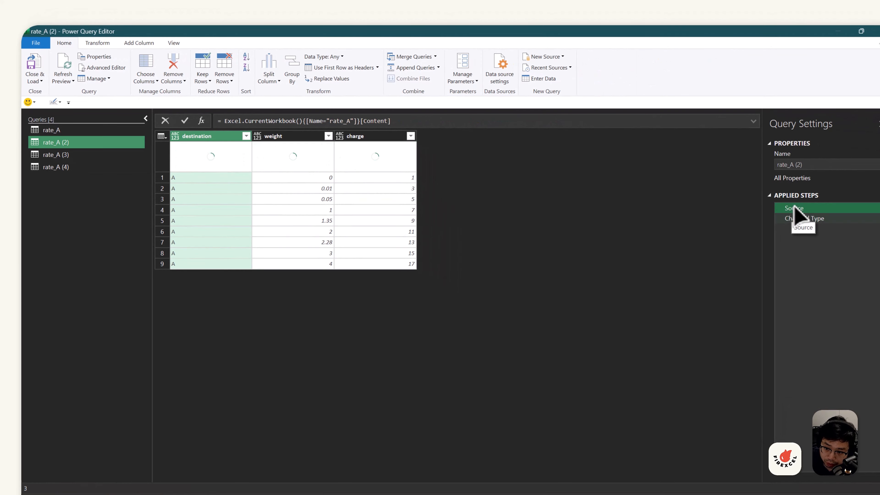
{"action": "double_click", "coordinate": [350, 120]}
{"action": "type", "text": "rate_B"}
{"action": "key", "text": "Return"}
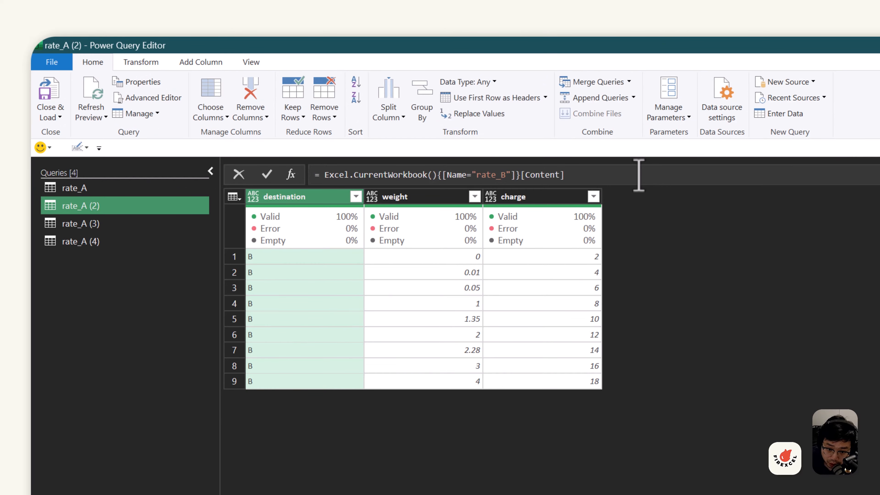
{"action": "double_click", "coordinate": [114, 206]}
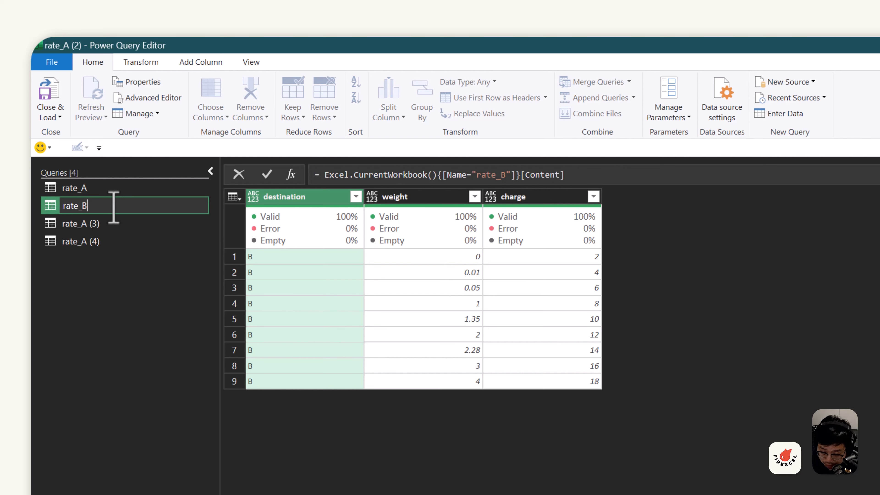
{"action": "key", "text": "Return"}
Point the Source step of query rate_A (3) to the rate_C table and rename the query rate_C
{"action": "left_click", "coordinate": [100, 224]}
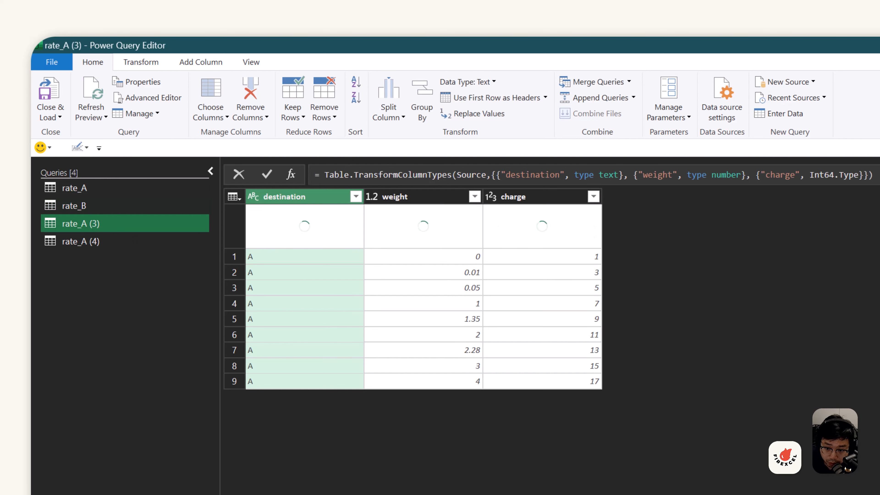
{"action": "left_click", "coordinate": [505, 175]}
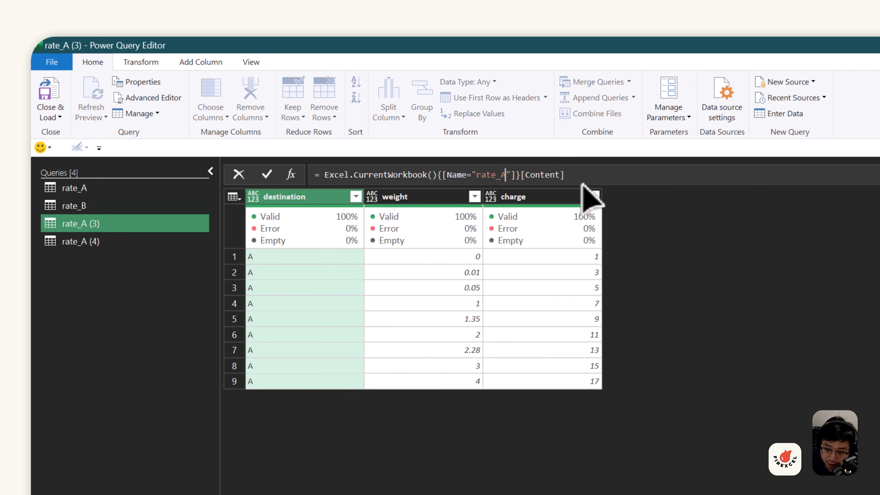
{"action": "key", "text": "BackSpace"}
{"action": "type", "text": "C"}
{"action": "key", "text": "Return"}
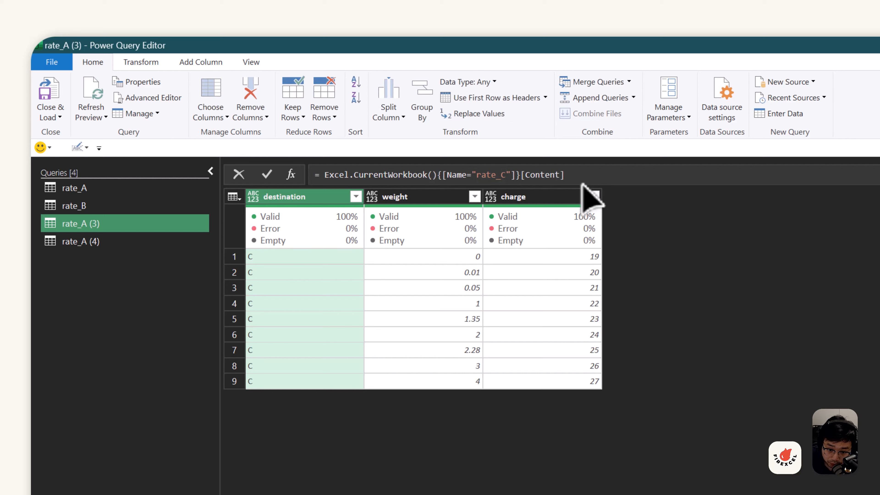
{"action": "double_click", "coordinate": [101, 225]}
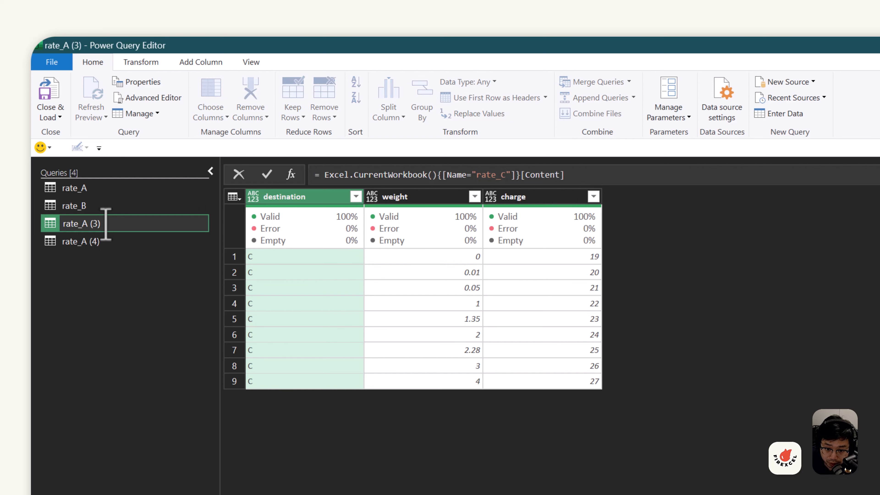
{"action": "type", "text": "rate_C"}
{"action": "key", "text": "Return"}
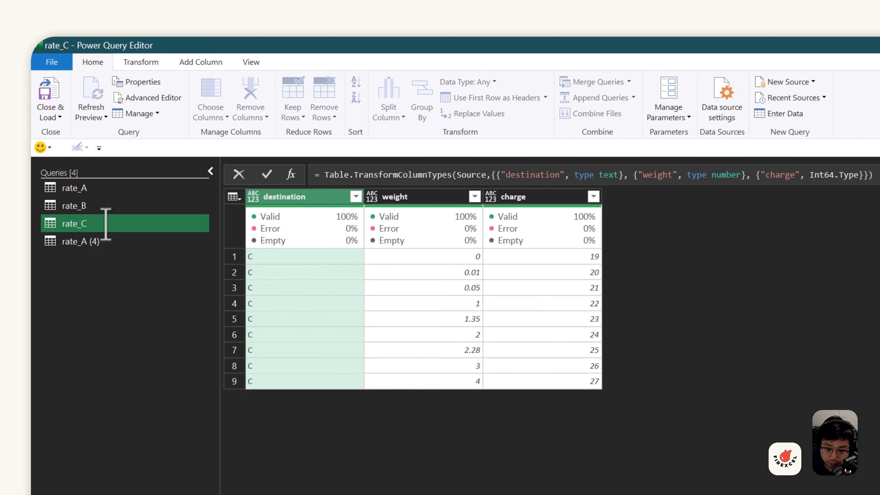
Rename the query rate_A (4) to rate_actual
{"action": "left_click", "coordinate": [96, 244]}
{"action": "double_click", "coordinate": [132, 245]}
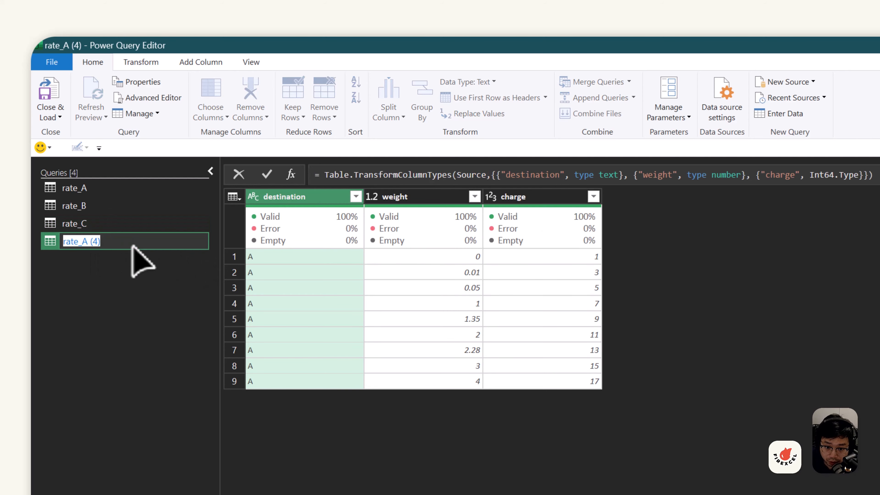
{"action": "left_click", "coordinate": [124, 243]}
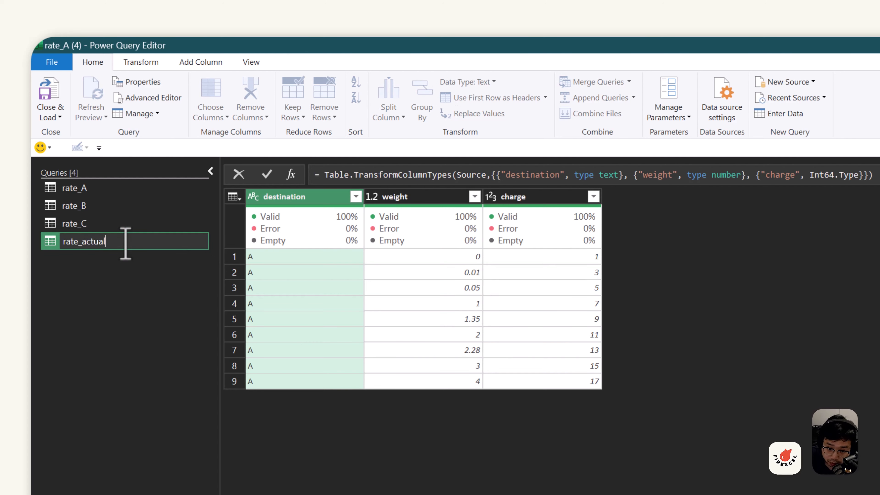
{"action": "key", "text": "Return"}
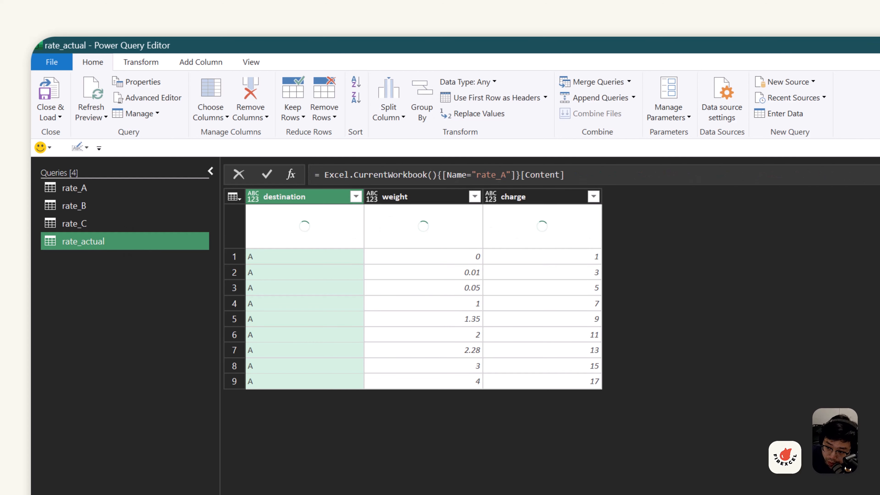
Point the Source step of the rate_actual query to the rate_actual table and check the four queries
{"action": "left_click", "coordinate": [506, 175]}
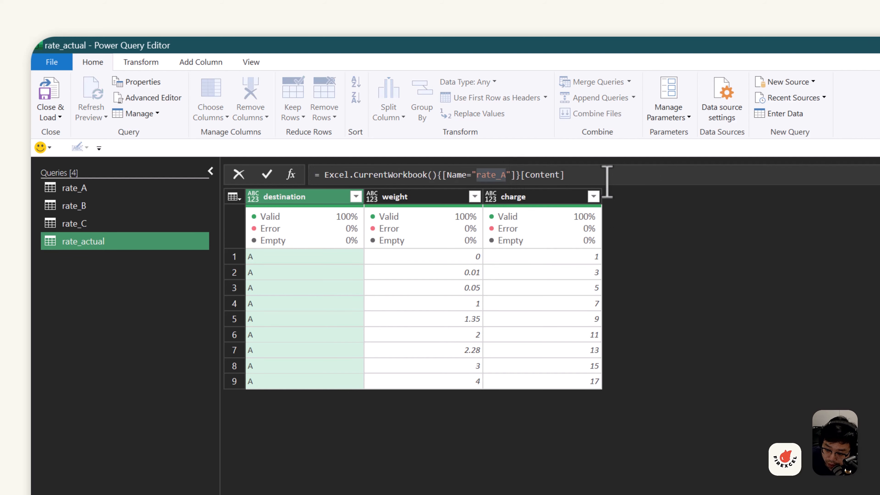
{"action": "key", "text": "BackSpace"}
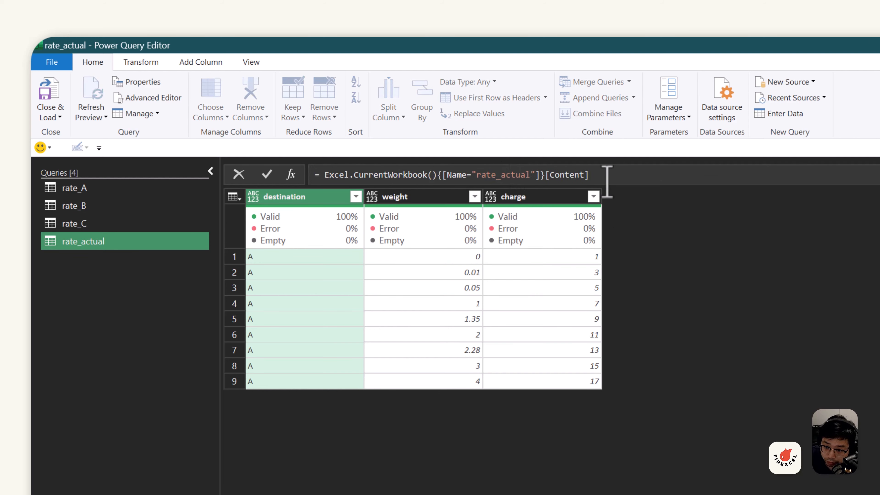
{"action": "left_click", "coordinate": [99, 189]}
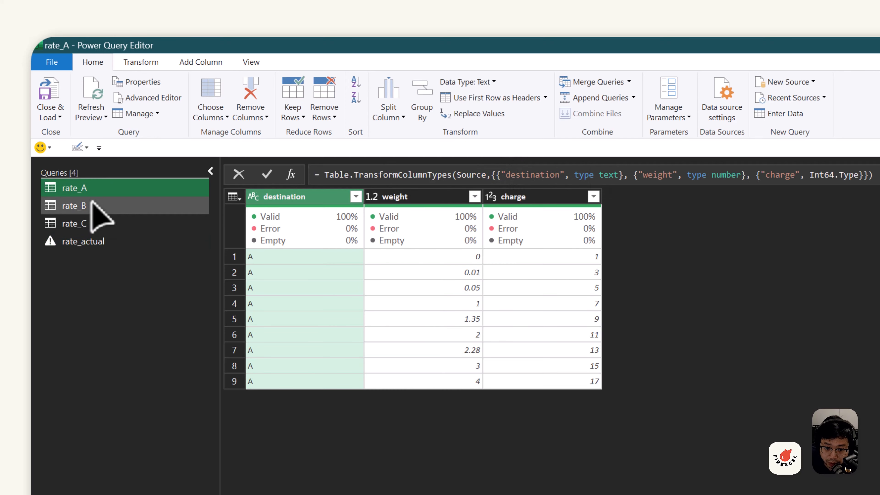
{"action": "left_click", "coordinate": [93, 205]}
{"action": "left_click", "coordinate": [93, 223]}
{"action": "left_click", "coordinate": [101, 241]}
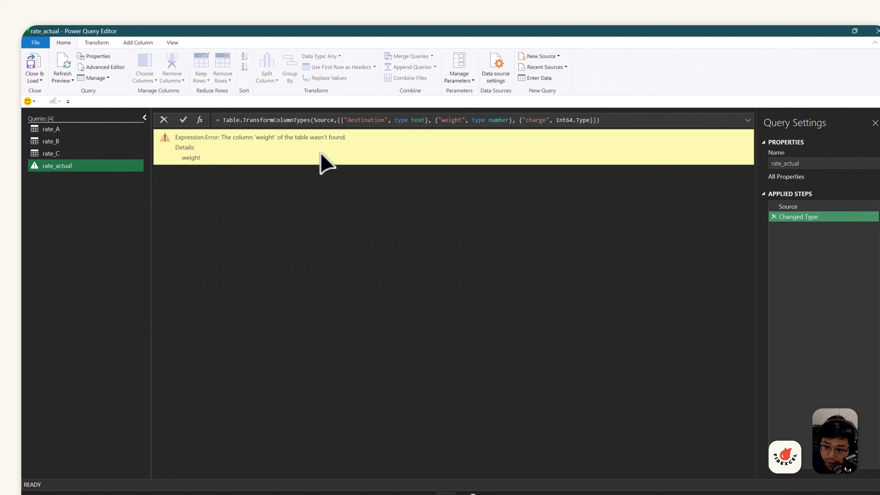
Replace the Changed Type step of rate_actual, setting destination to Text and actl weight to Decimal Number
{"action": "left_click", "coordinate": [774, 216]}
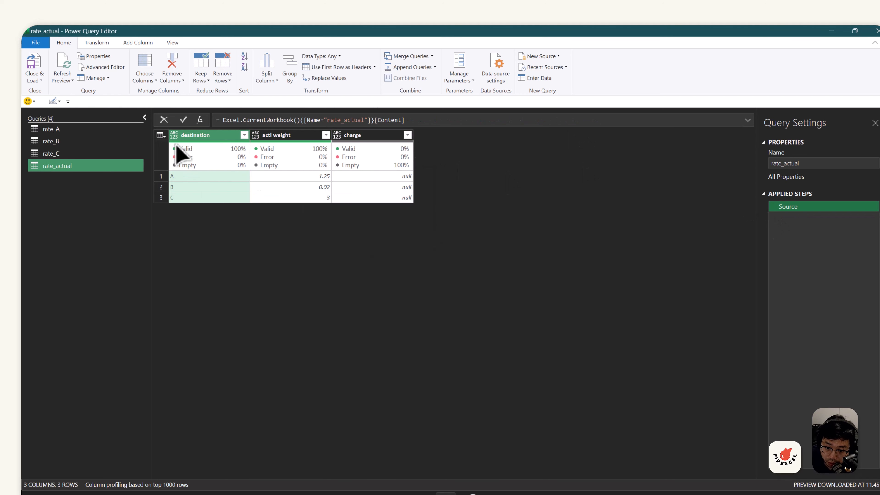
{"action": "left_click", "coordinate": [172, 136]}
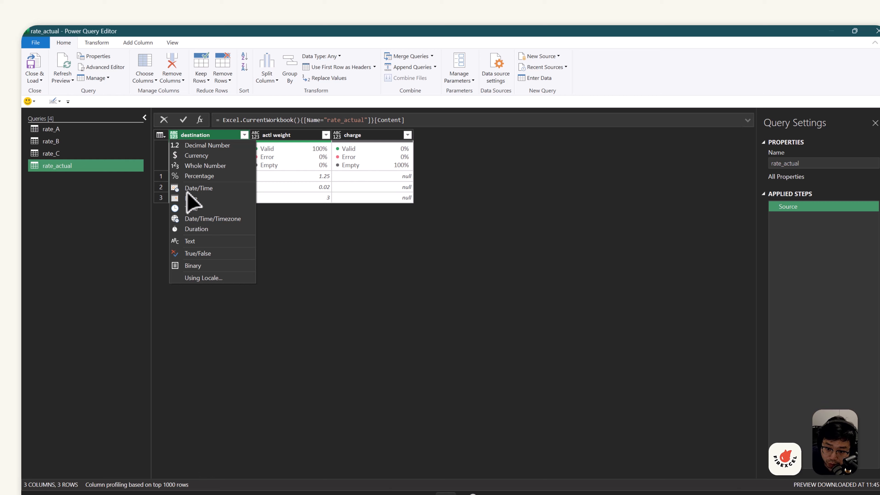
{"action": "left_click", "coordinate": [199, 240]}
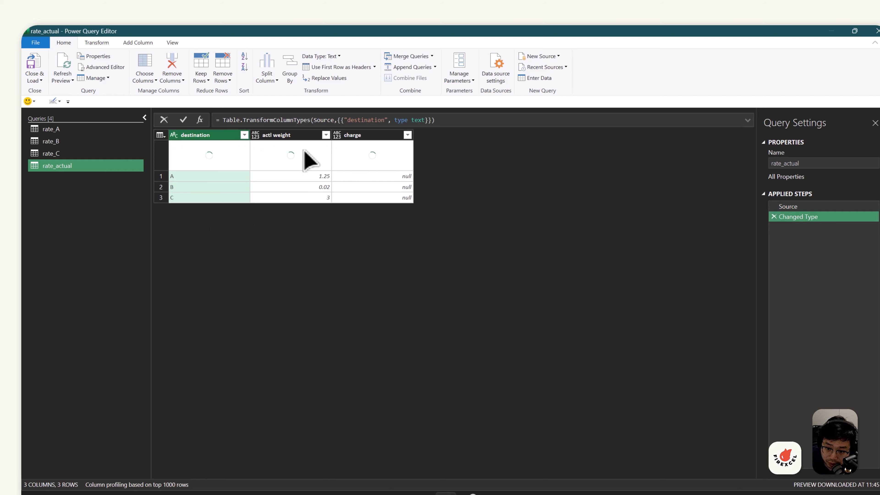
{"action": "left_click", "coordinate": [256, 136]}
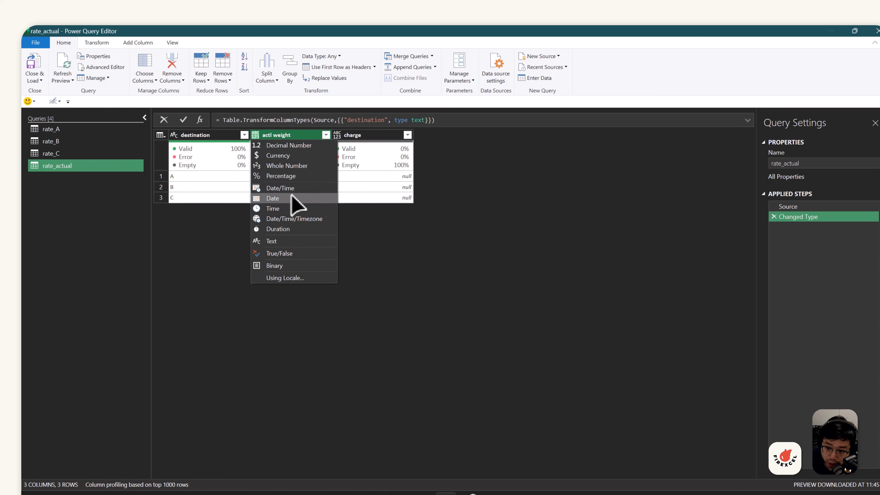
{"action": "left_click", "coordinate": [286, 149]}
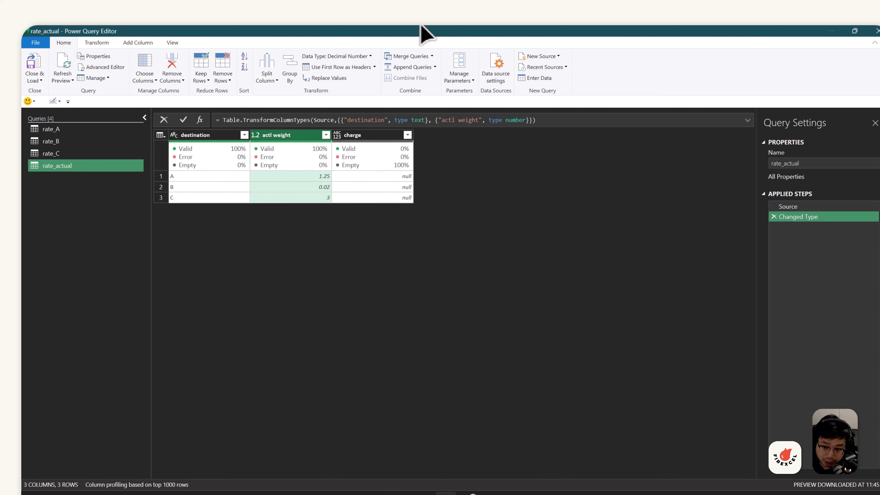
Remove the charge column from the rate_actual query
{"action": "left_click", "coordinate": [376, 136]}
{"action": "right_click", "coordinate": [381, 137]}
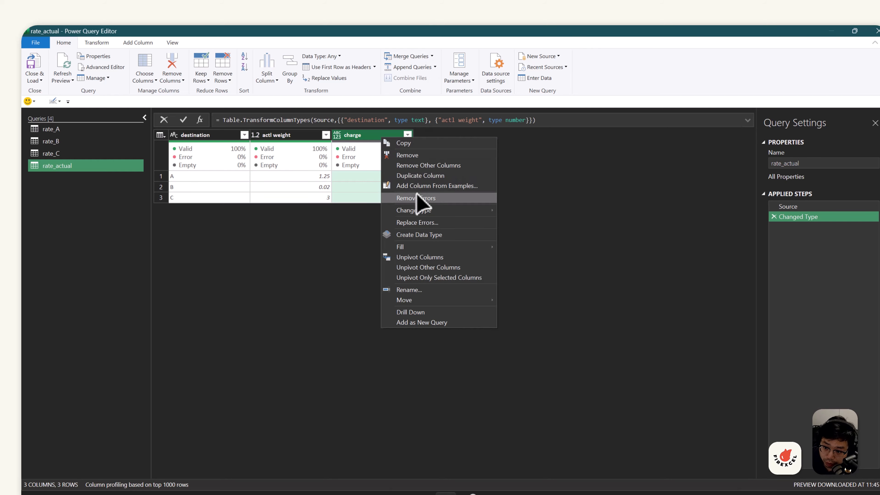
{"action": "left_click", "coordinate": [426, 157]}
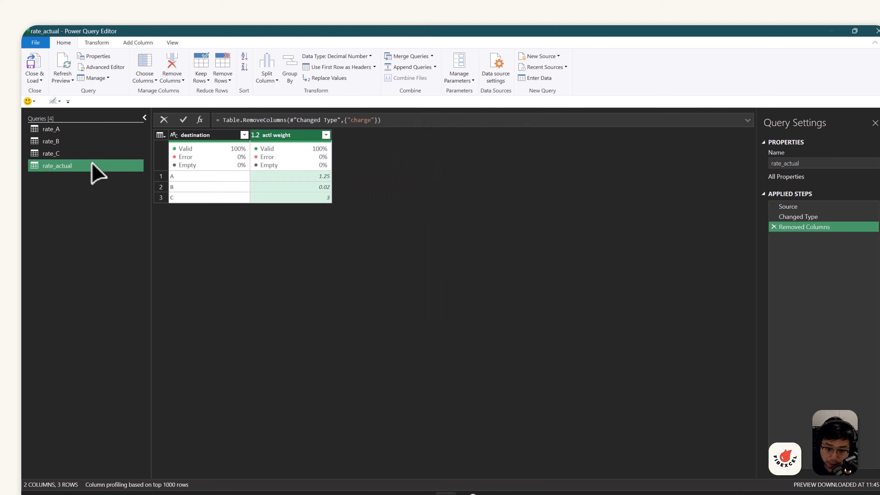
Compare the destination and actl weight rows of rate_actual with the weight and charge rows of the three rate queries
{"action": "left_click", "coordinate": [75, 129]}
{"action": "left_click", "coordinate": [73, 153]}
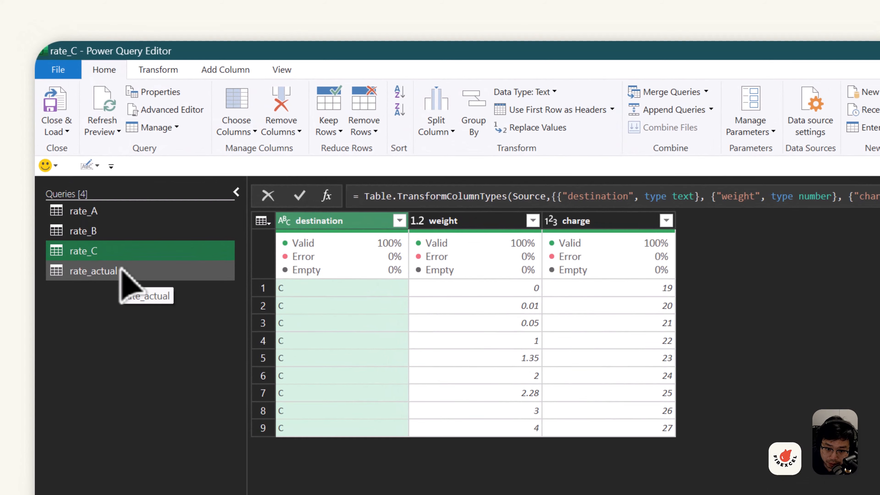
{"action": "left_click", "coordinate": [120, 271]}
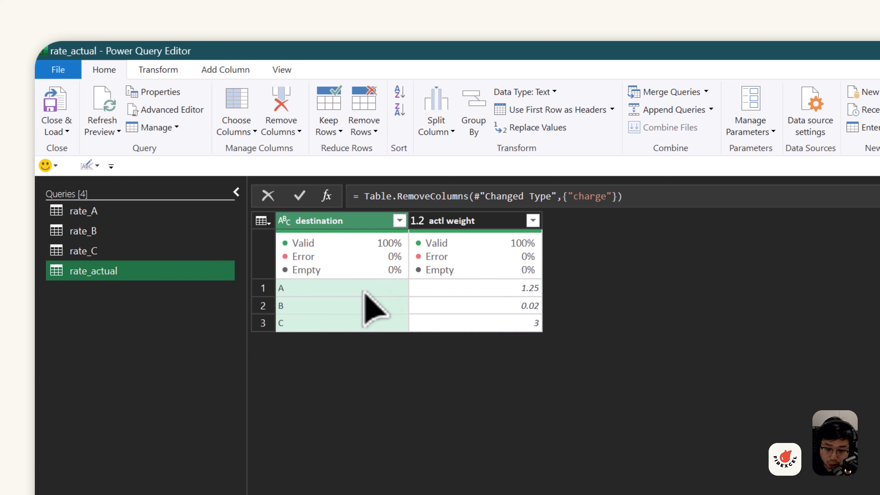
{"action": "left_click", "coordinate": [116, 230]}
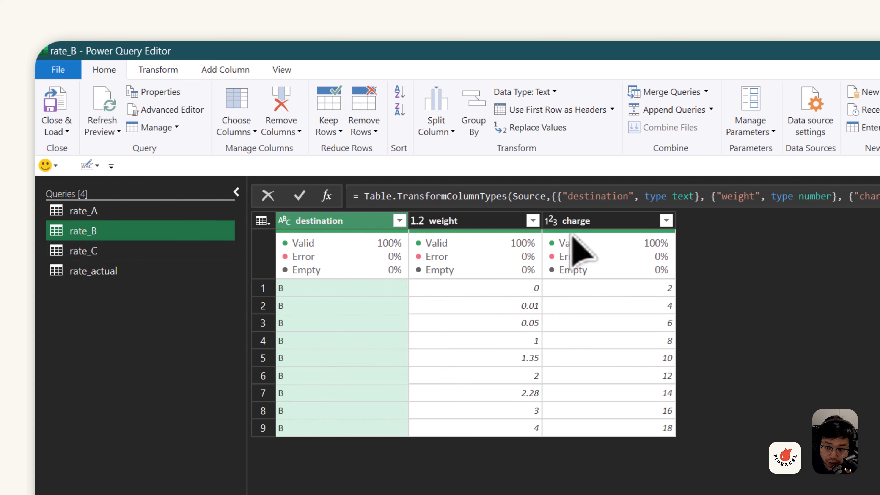
{"action": "mouse_move", "coordinate": [582, 245]}
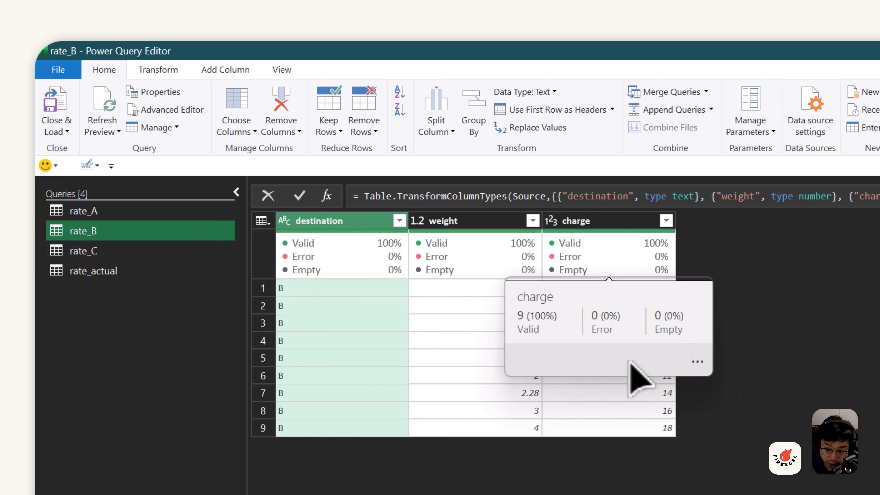
{"action": "left_click", "coordinate": [94, 271]}
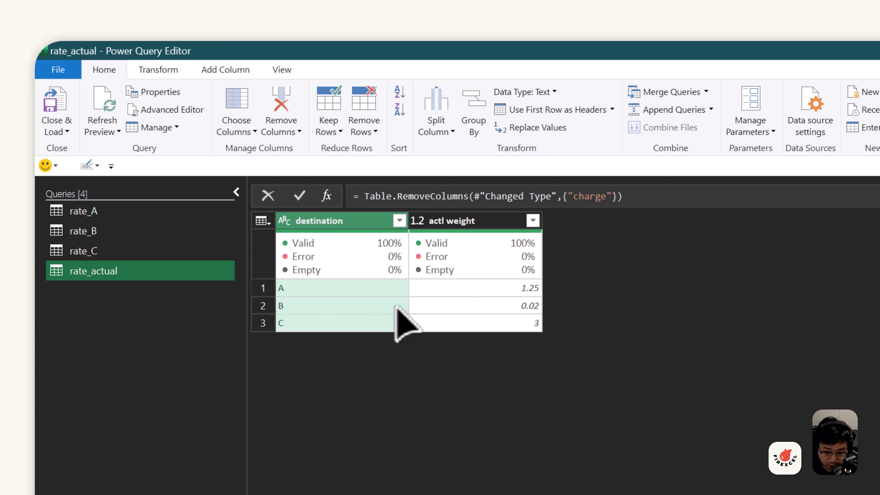
{"action": "left_click", "coordinate": [104, 213]}
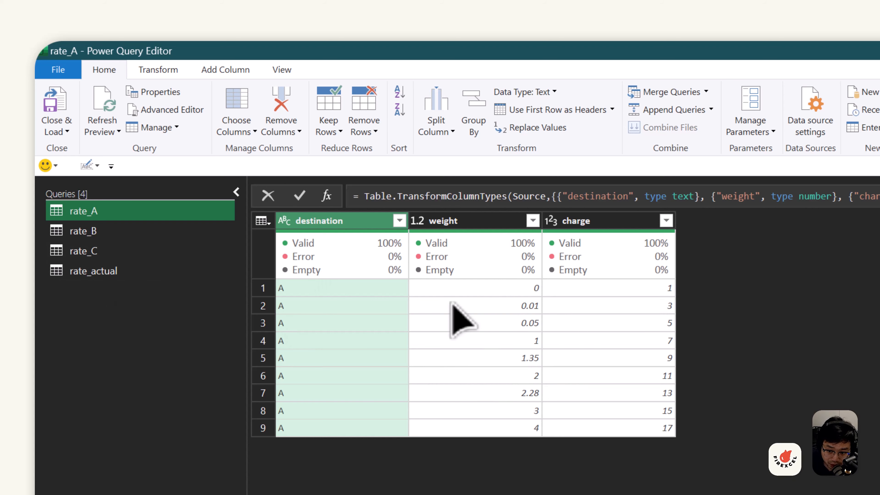
{"action": "left_click", "coordinate": [97, 272]}
{"action": "left_click", "coordinate": [528, 291]}
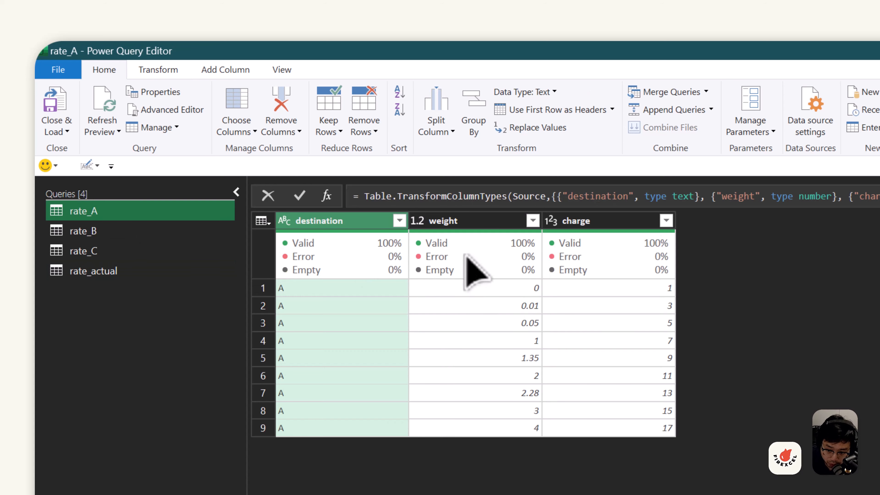
{"action": "mouse_move", "coordinate": [516, 262]}
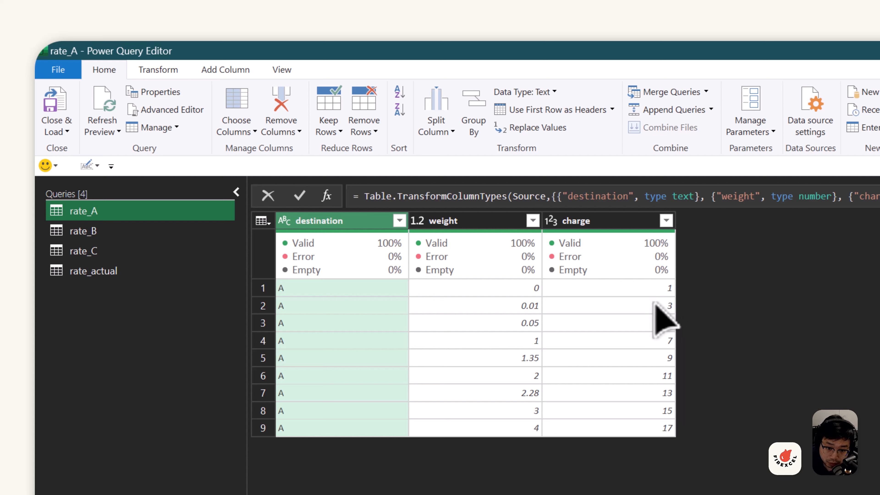
Duplicate the rate_A query and add an index column starting from 1 to the original rate_A
{"action": "right_click", "coordinate": [140, 212]}
{"action": "left_click", "coordinate": [191, 295]}
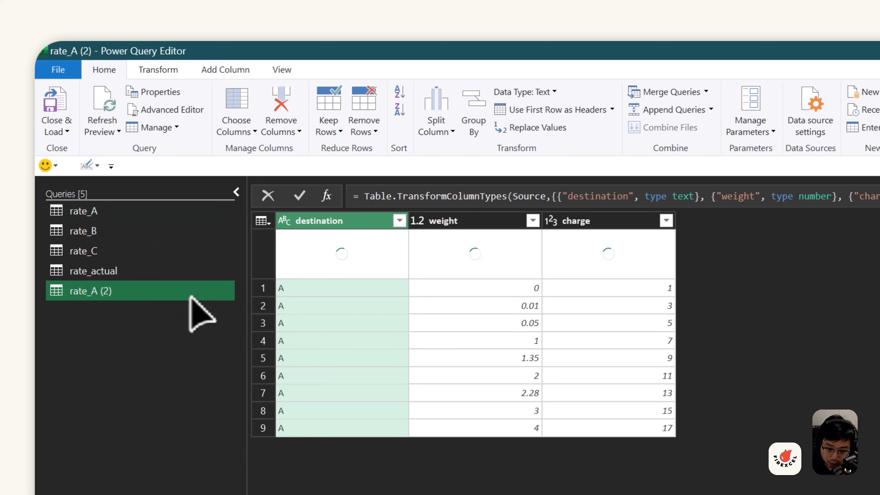
{"action": "left_click", "coordinate": [104, 214]}
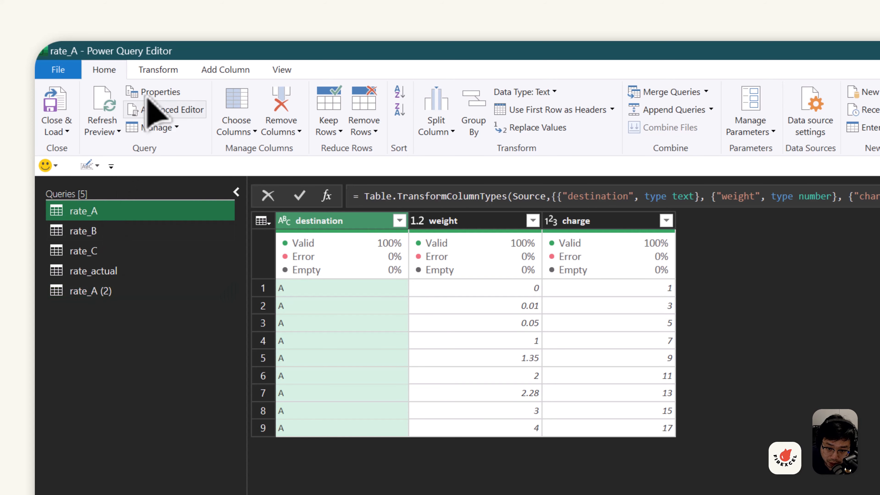
{"action": "left_click", "coordinate": [226, 71]}
{"action": "left_click", "coordinate": [270, 109]}
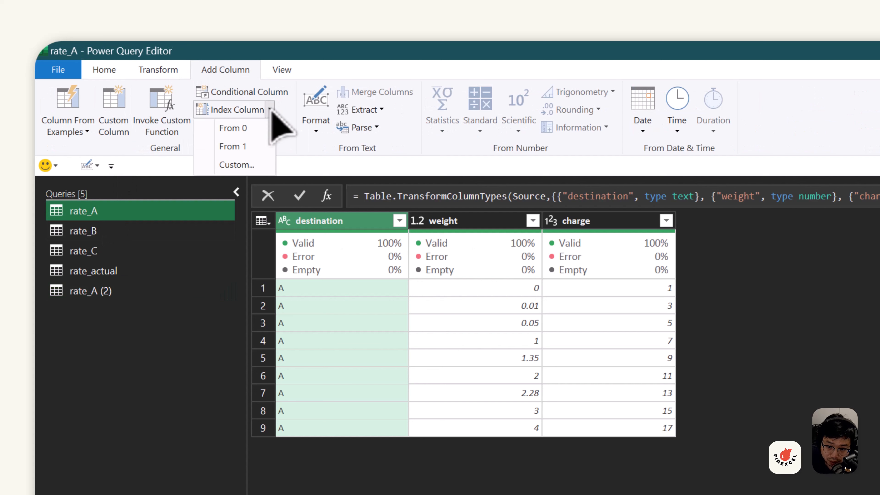
{"action": "left_click", "coordinate": [235, 146]}
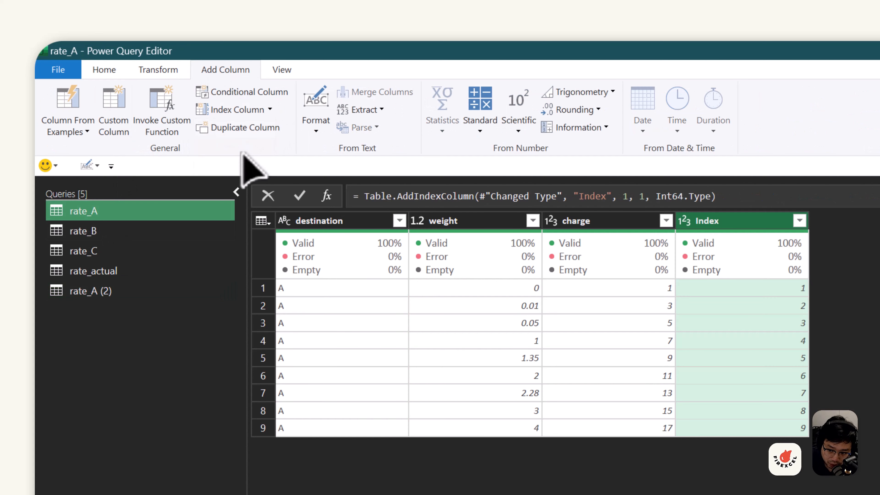
Remove the top 1 row from the rate_A (2) query
{"action": "left_click", "coordinate": [127, 292]}
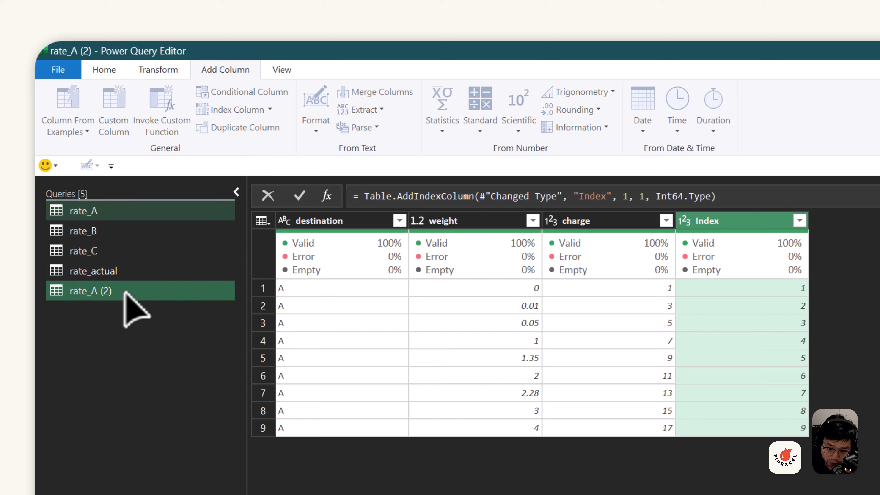
{"action": "left_click", "coordinate": [105, 71]}
{"action": "left_click", "coordinate": [362, 131]}
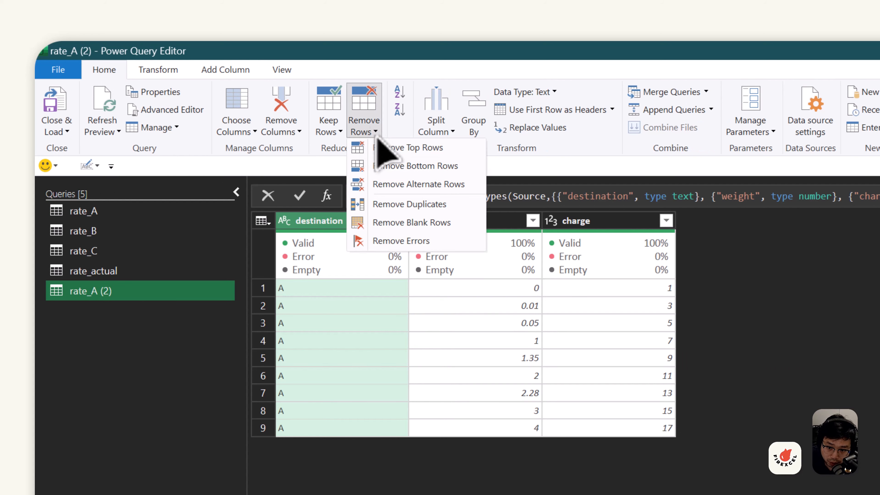
{"action": "left_click", "coordinate": [381, 149]}
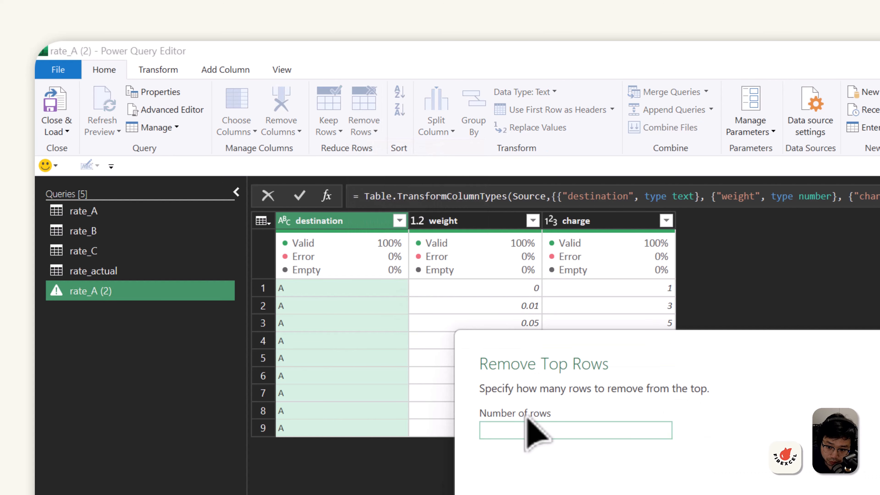
{"action": "type", "text": "1"}
{"action": "key", "text": "Return"}
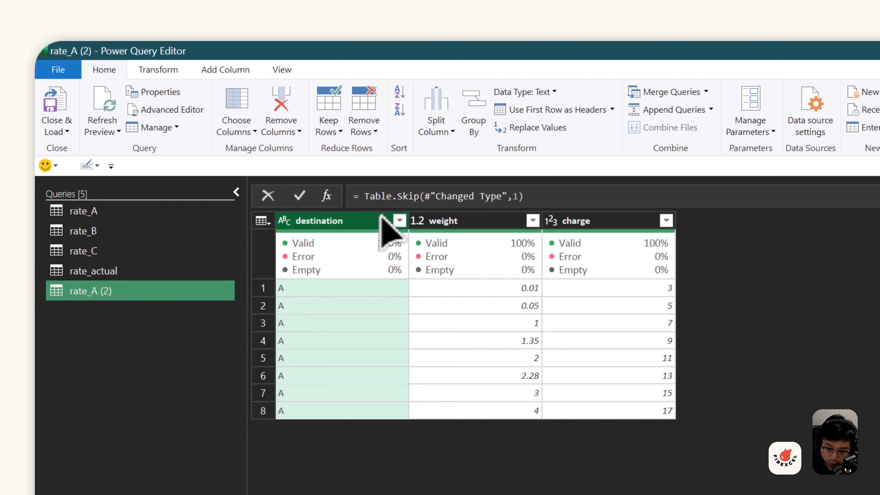
Add an index column starting from 1 to rate_A (2) and compare its rows with those of rate_A
{"action": "left_click", "coordinate": [104, 213]}
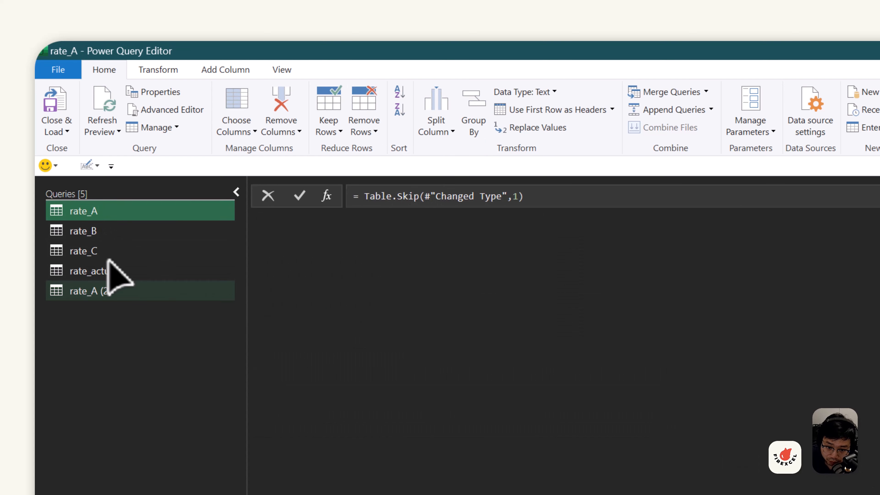
{"action": "left_click", "coordinate": [90, 292]}
{"action": "left_click", "coordinate": [129, 213]}
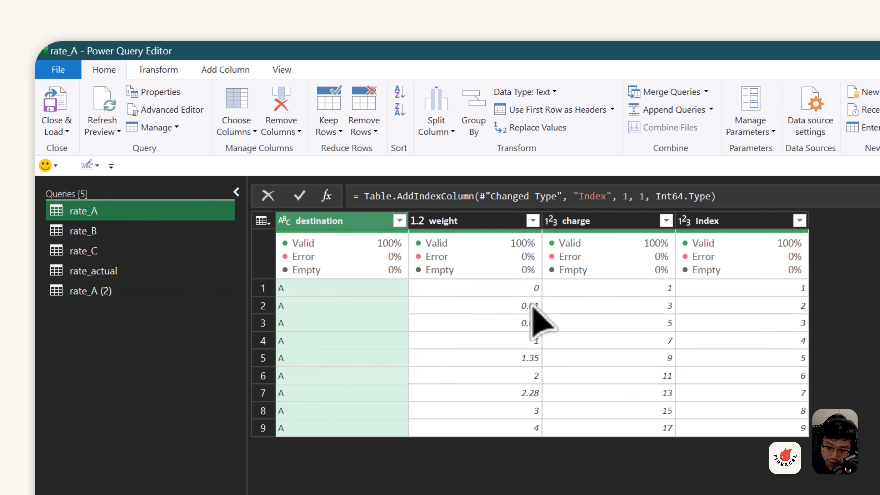
{"action": "left_click", "coordinate": [101, 293]}
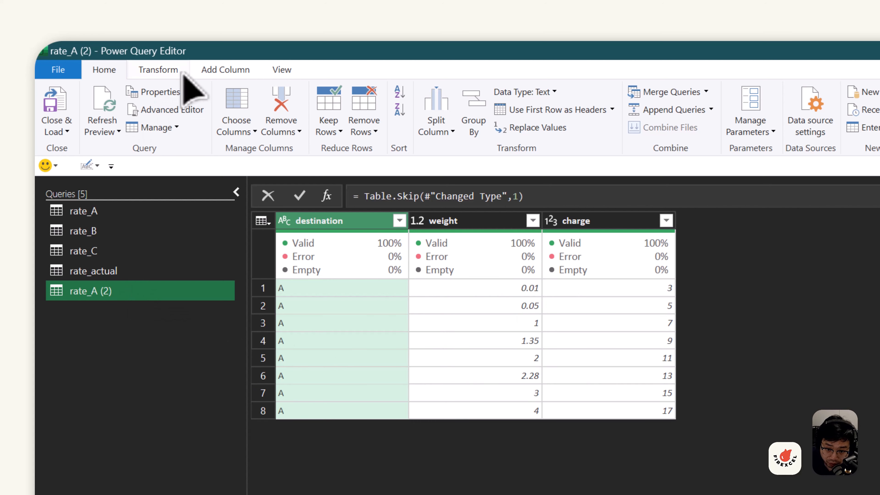
{"action": "left_click", "coordinate": [225, 70]}
{"action": "left_click", "coordinate": [270, 109]}
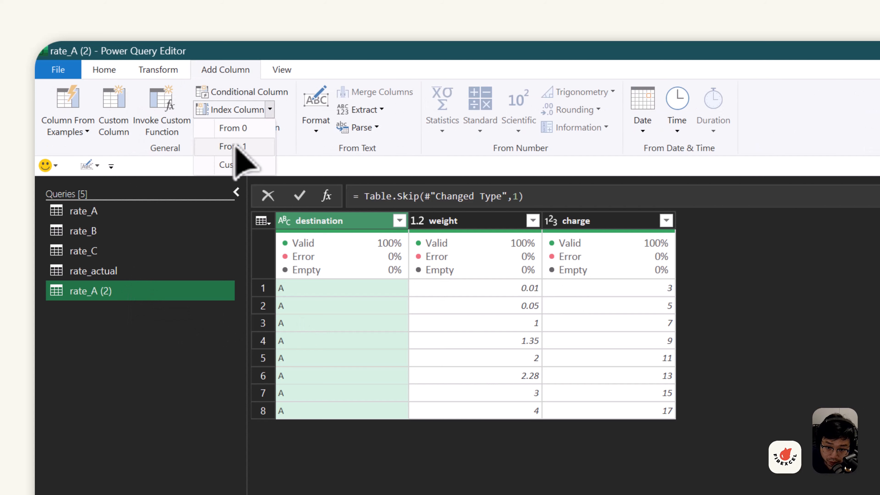
{"action": "left_click", "coordinate": [239, 147]}
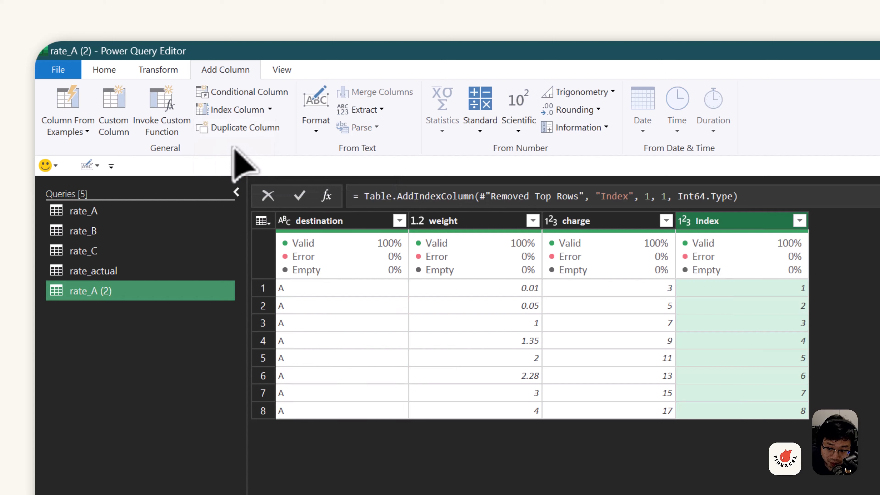
{"action": "left_click", "coordinate": [139, 211]}
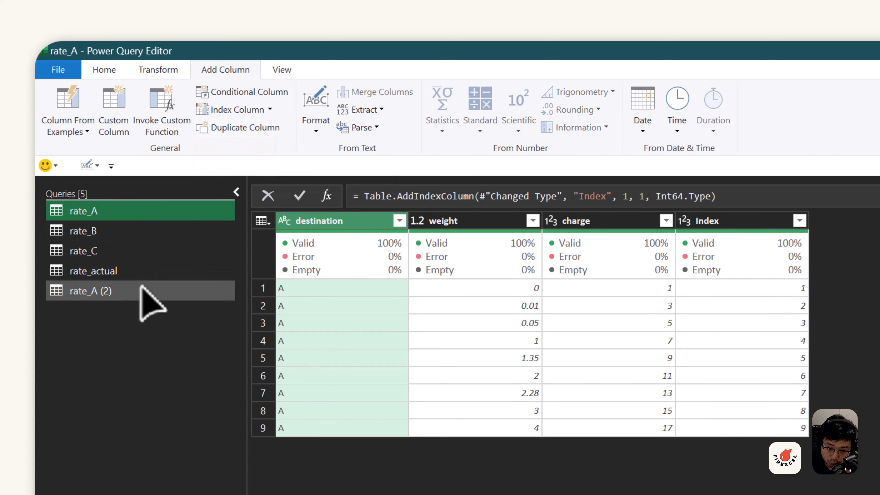
{"action": "left_click", "coordinate": [142, 291]}
{"action": "left_click", "coordinate": [155, 213]}
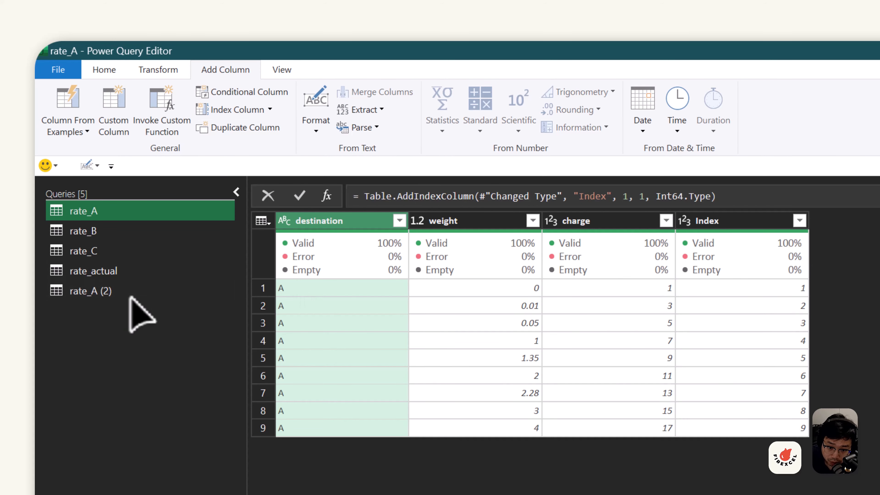
{"action": "left_click", "coordinate": [137, 291]}
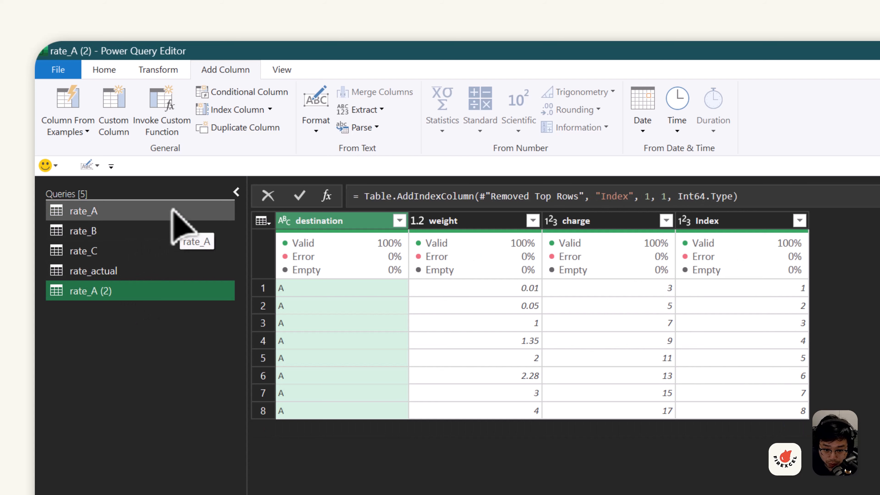
Merge rate_A with rate_A (2) as a new query, matching on the Index columns with a Left Outer join
{"action": "left_click", "coordinate": [165, 214]}
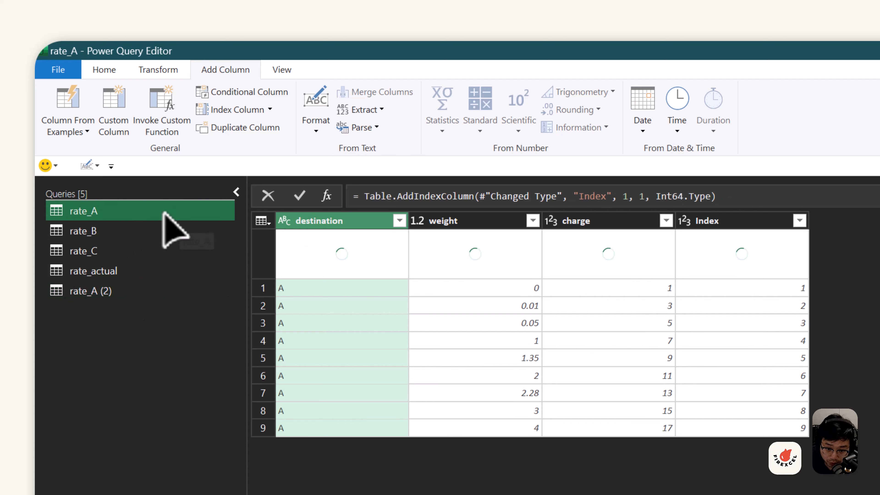
{"action": "left_click", "coordinate": [115, 71]}
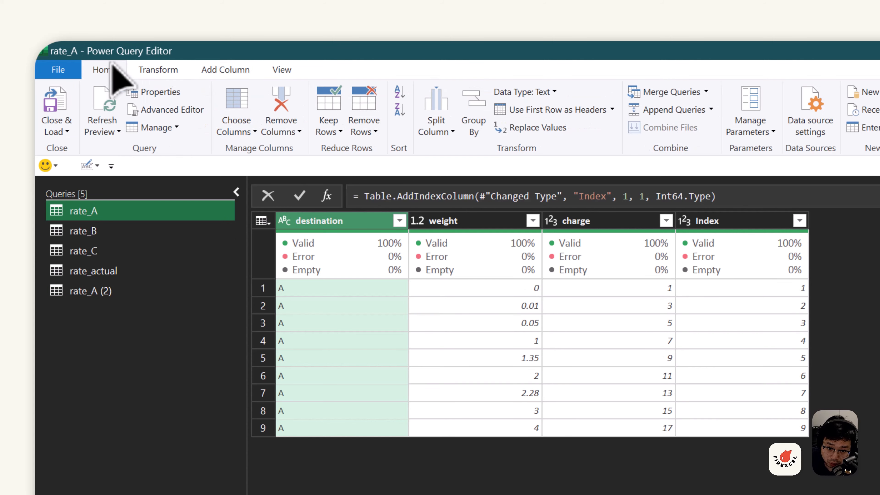
{"action": "left_click", "coordinate": [706, 93]}
{"action": "left_click", "coordinate": [704, 128]}
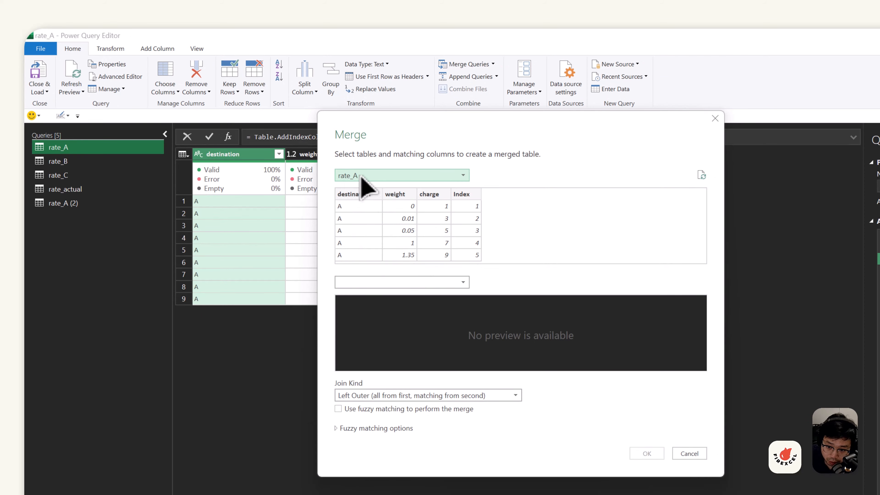
{"action": "left_click", "coordinate": [428, 281]}
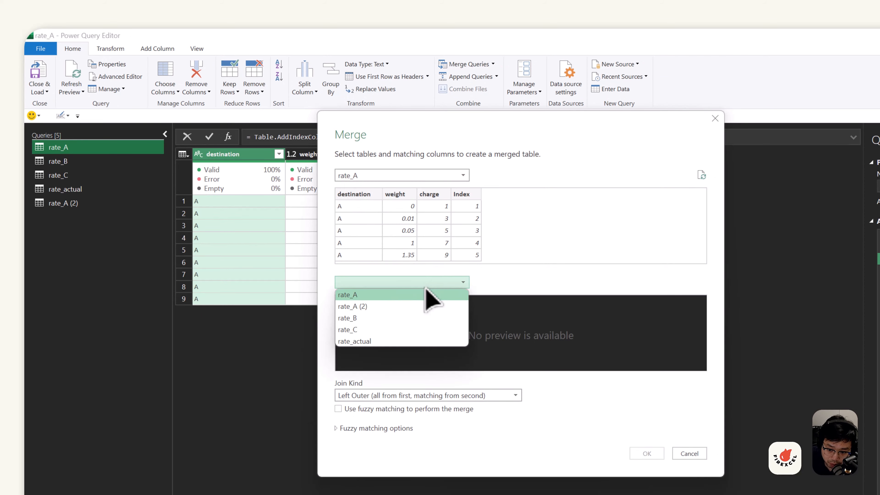
{"action": "left_click", "coordinate": [356, 309]}
{"action": "left_click", "coordinate": [463, 194]}
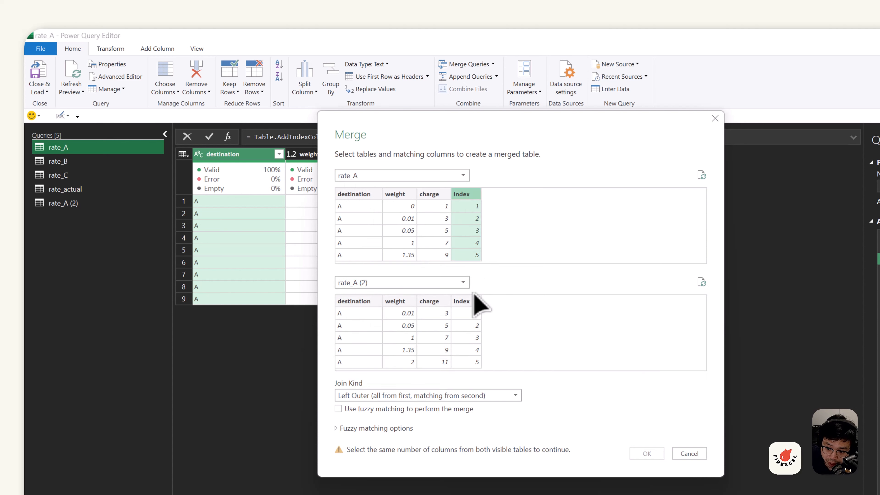
{"action": "left_click", "coordinate": [462, 300]}
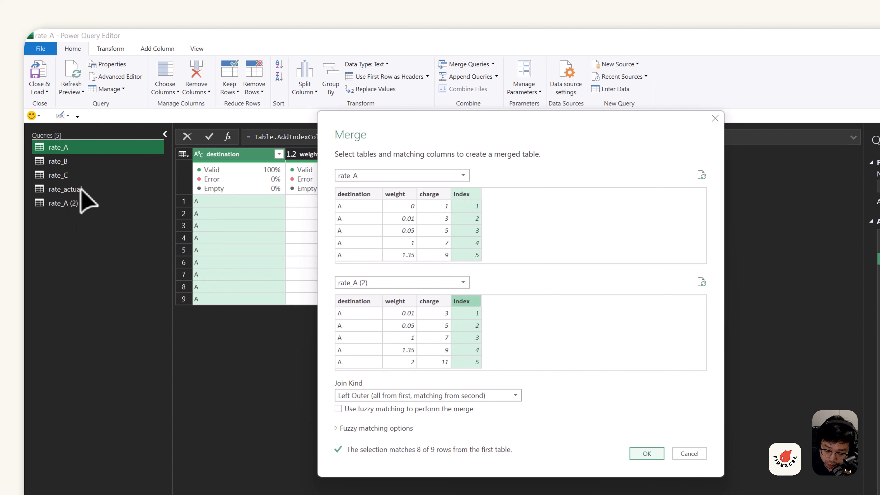
{"action": "left_click", "coordinate": [645, 454]}
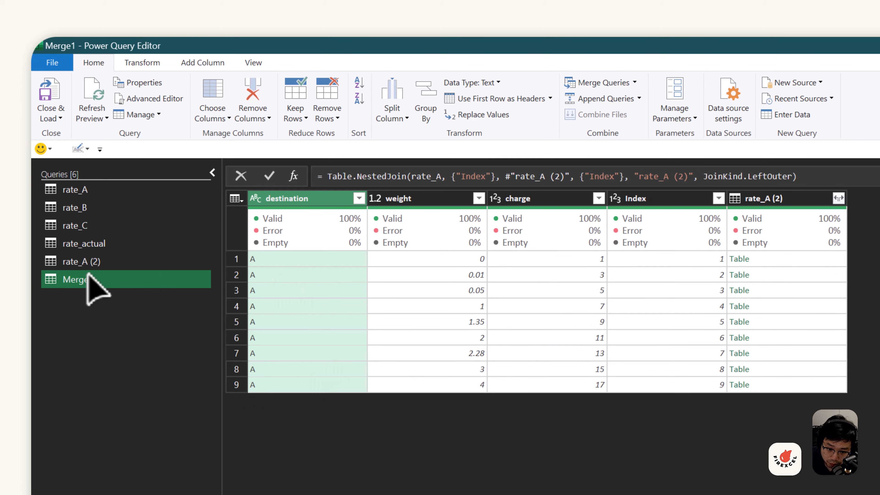
Expand only the weight column from the merged rate_A (2) tables, without a prefix, and place it directly after the original weight column
{"action": "left_click", "coordinate": [839, 198]}
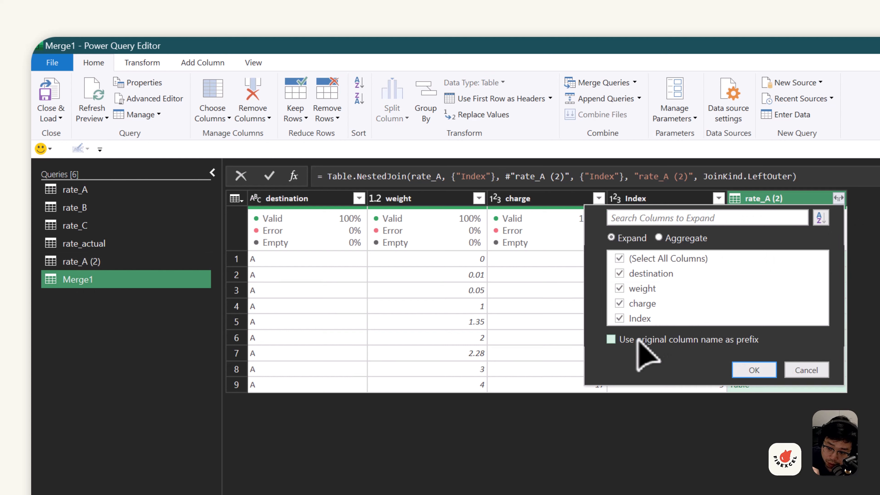
{"action": "left_click", "coordinate": [619, 274]}
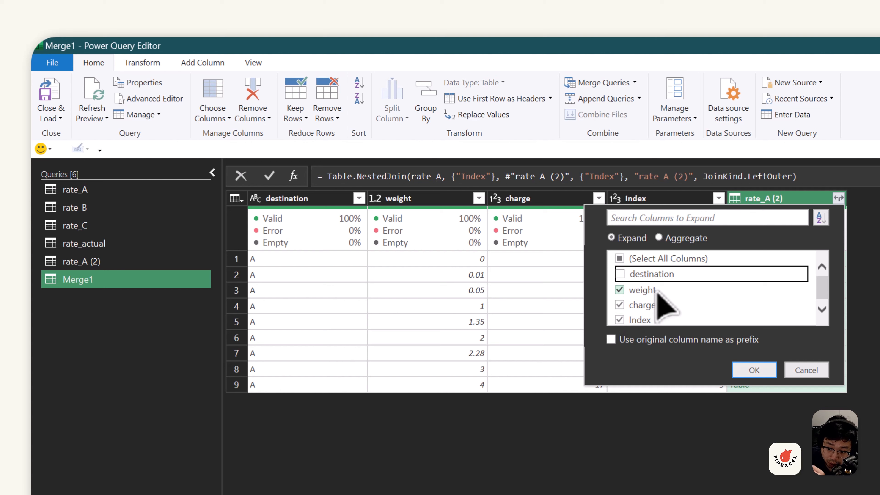
{"action": "left_click", "coordinate": [619, 305]}
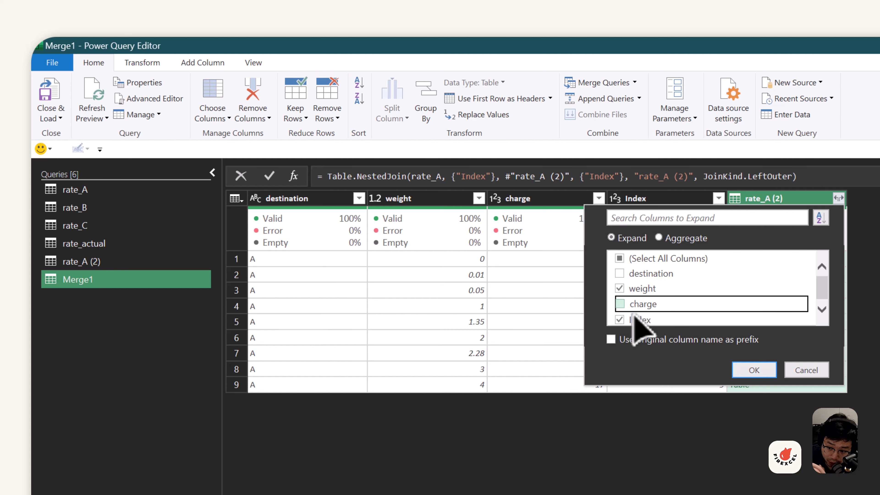
{"action": "left_click", "coordinate": [619, 320]}
{"action": "left_click", "coordinate": [755, 370]}
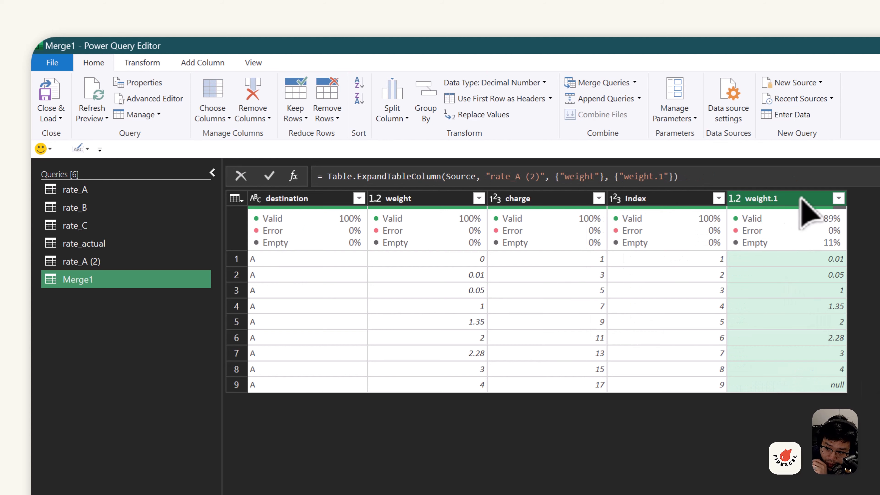
{"action": "left_click_drag", "start_coordinate": [800, 198], "coordinate": [575, 213]}
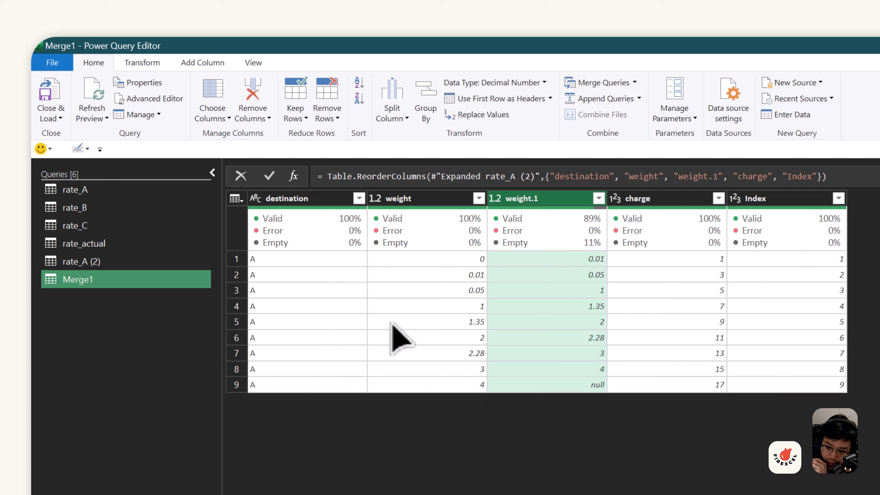
Compare the weight and weight.1 values row by row to check the start and end of each weight range
{"action": "left_click", "coordinate": [475, 259]}
{"action": "left_click", "coordinate": [510, 259]}
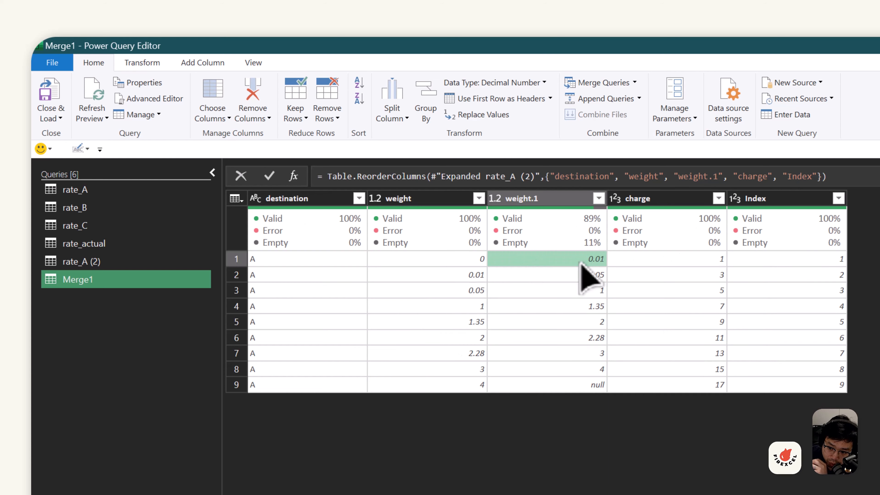
{"action": "left_click", "coordinate": [481, 275]}
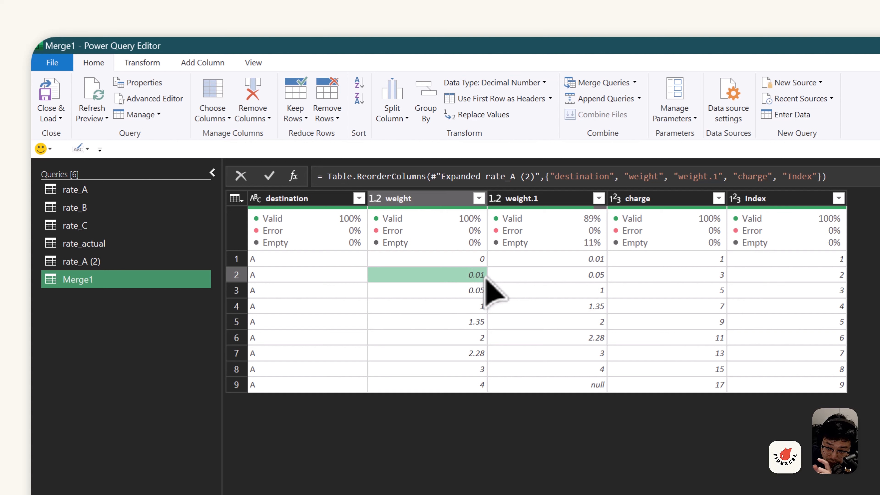
{"action": "left_click", "coordinate": [595, 259]}
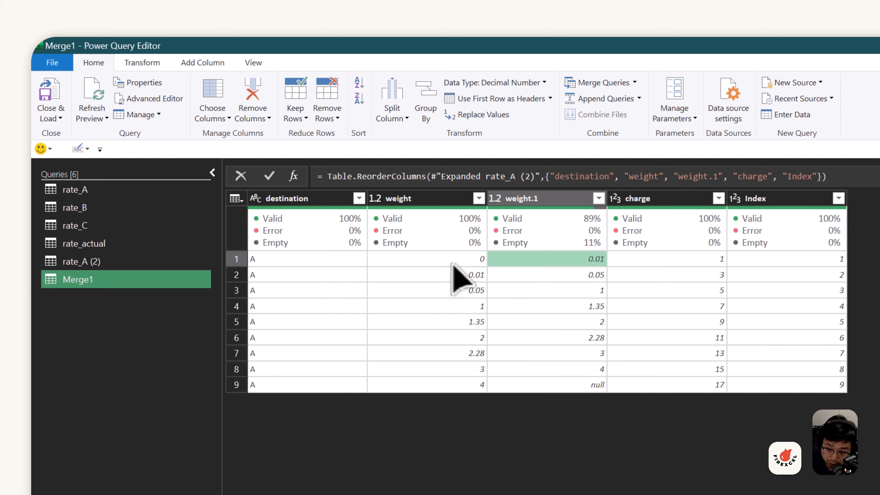
{"action": "left_click", "coordinate": [461, 259]}
{"action": "left_click", "coordinate": [499, 259]}
{"action": "left_click", "coordinate": [456, 273]}
{"action": "left_click", "coordinate": [482, 290]}
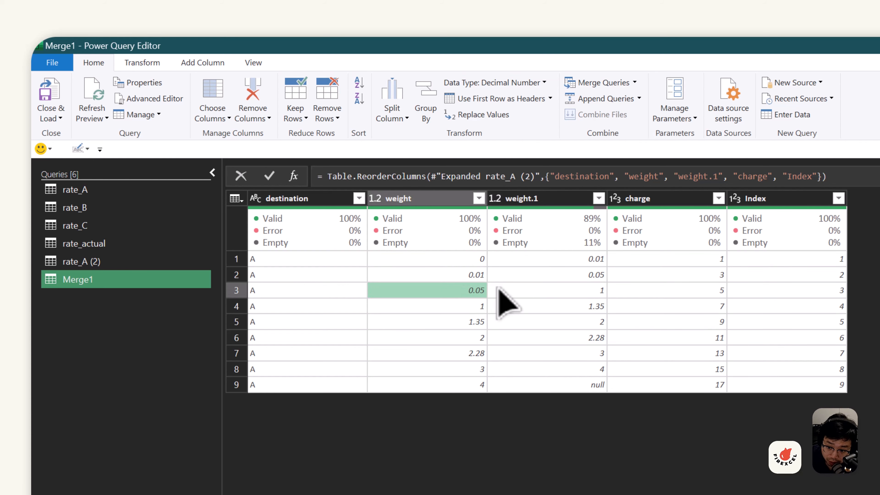
{"action": "left_click", "coordinate": [495, 291]}
{"action": "left_click", "coordinate": [499, 306]}
{"action": "left_click", "coordinate": [482, 322]}
{"action": "left_click", "coordinate": [506, 321]}
{"action": "left_click", "coordinate": [482, 338]}
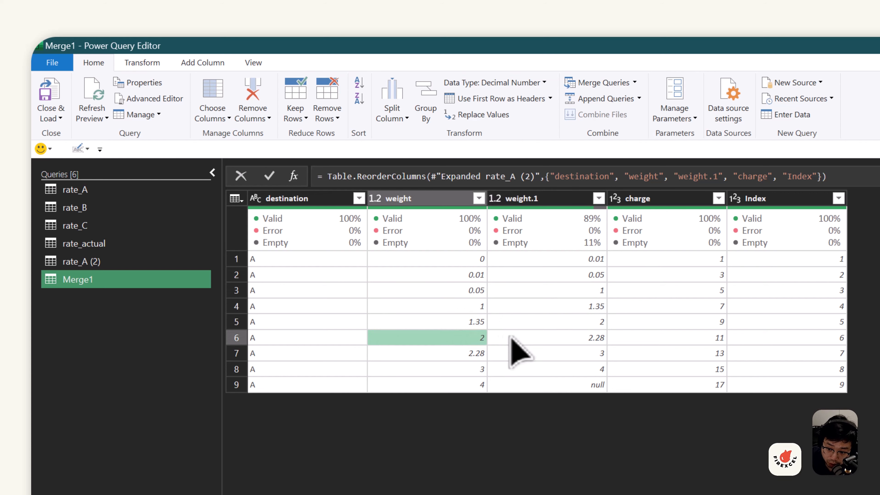
{"action": "left_click", "coordinate": [503, 337]}
{"action": "left_click", "coordinate": [482, 353]}
{"action": "left_click", "coordinate": [502, 353]}
{"action": "left_click", "coordinate": [475, 370]}
{"action": "left_click", "coordinate": [508, 368]}
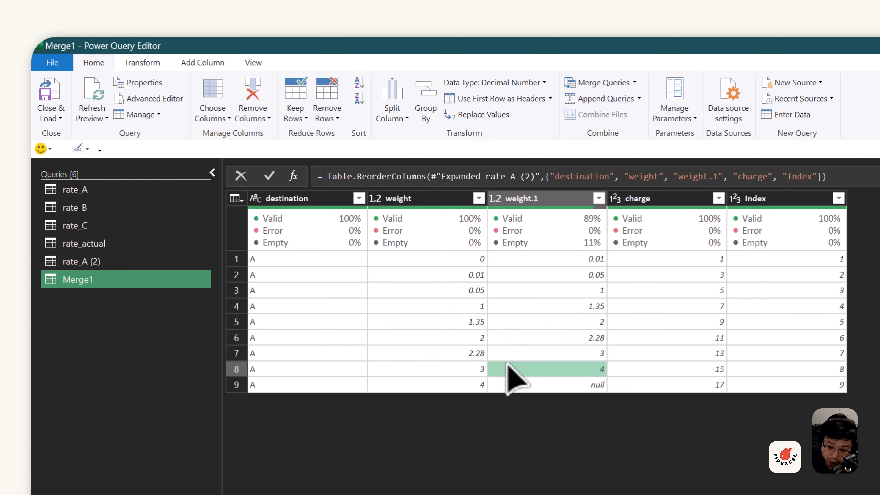
{"action": "left_click", "coordinate": [468, 384]}
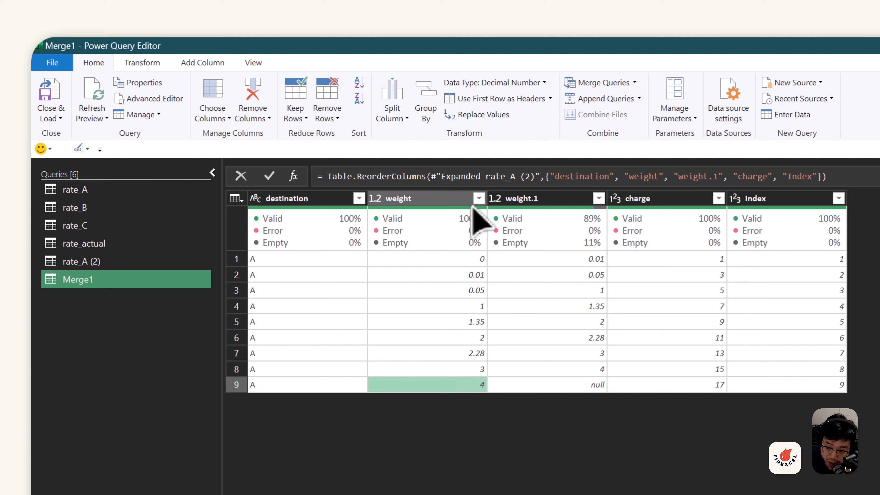
Rename the weight column "weight from" and the weight.1 column "weight to", and remove the Index column from the merged query
{"action": "double_click", "coordinate": [435, 200]}
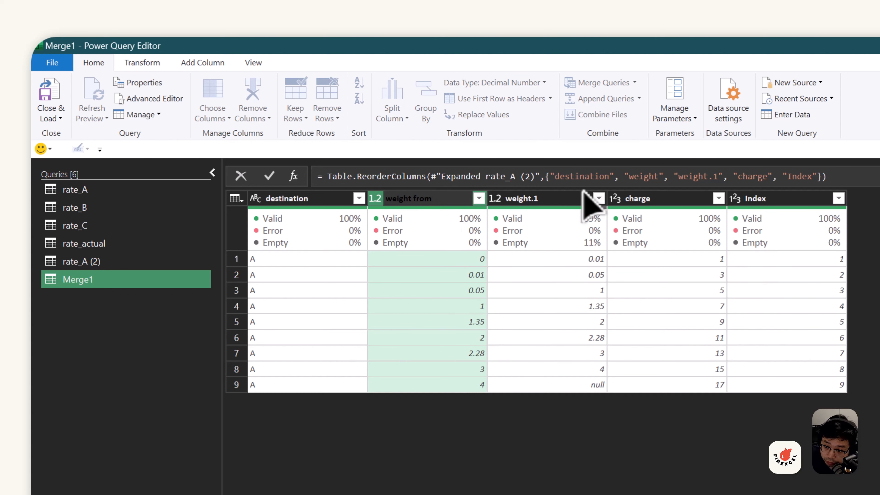
{"action": "double_click", "coordinate": [558, 200]}
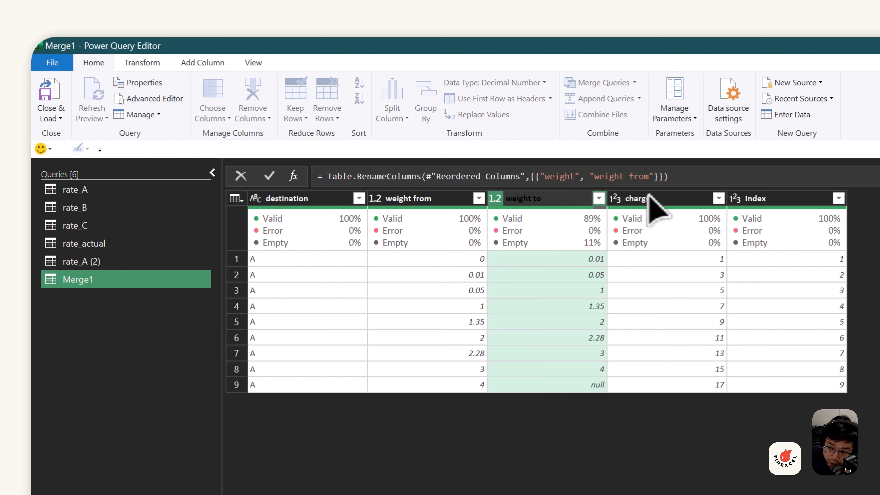
{"action": "left_click", "coordinate": [796, 198]}
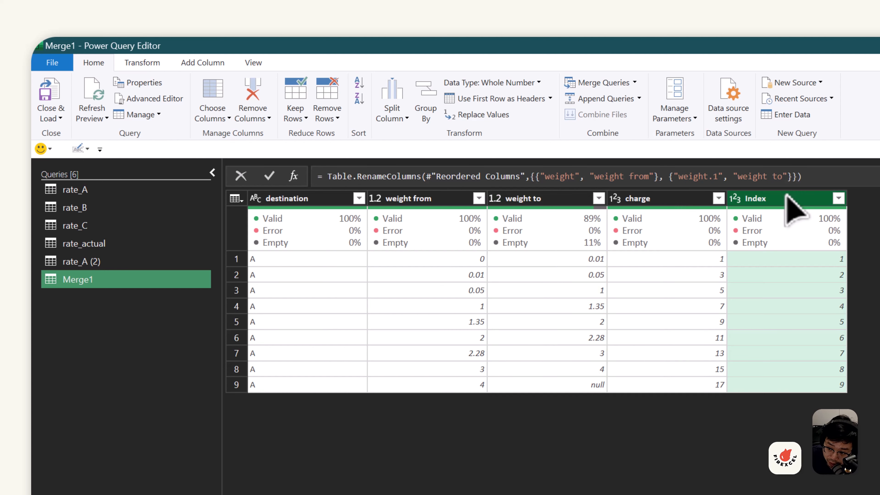
{"action": "right_click", "coordinate": [796, 199]}
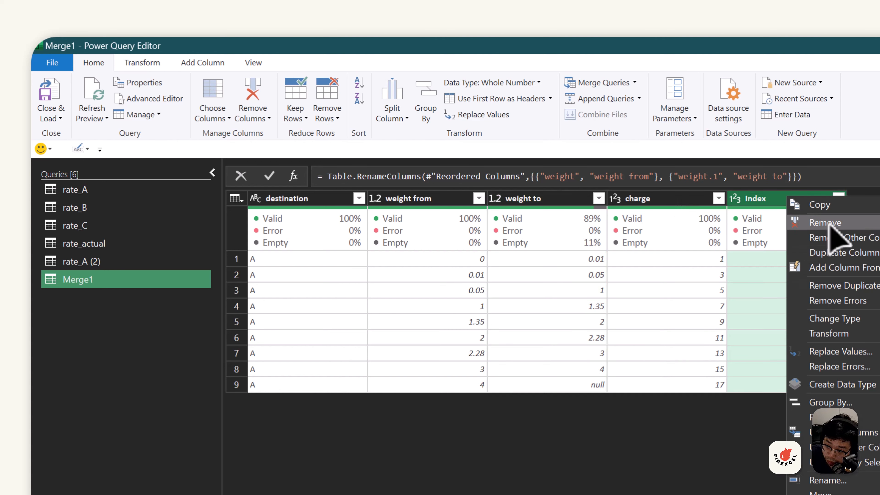
{"action": "left_click", "coordinate": [834, 232]}
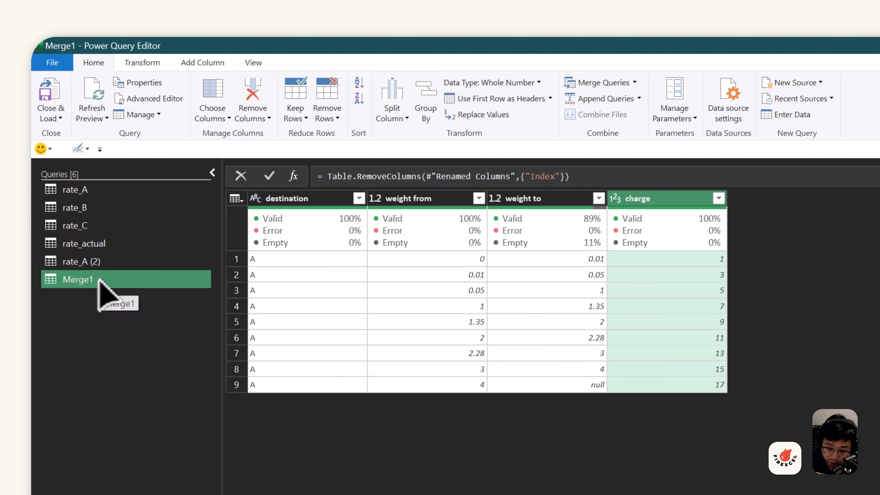
Rename the Merge1 query as MergeA
{"action": "double_click", "coordinate": [99, 280]}
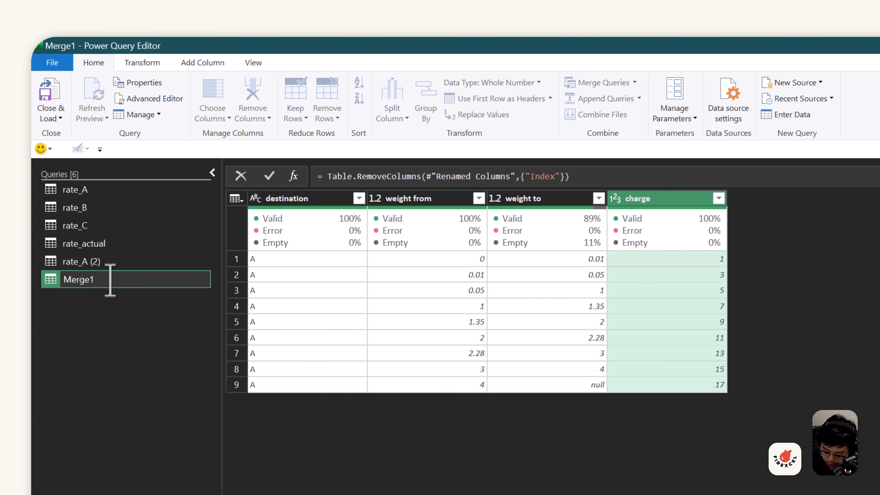
{"action": "type", "text": "MergeA"}
{"action": "key", "text": "Return"}
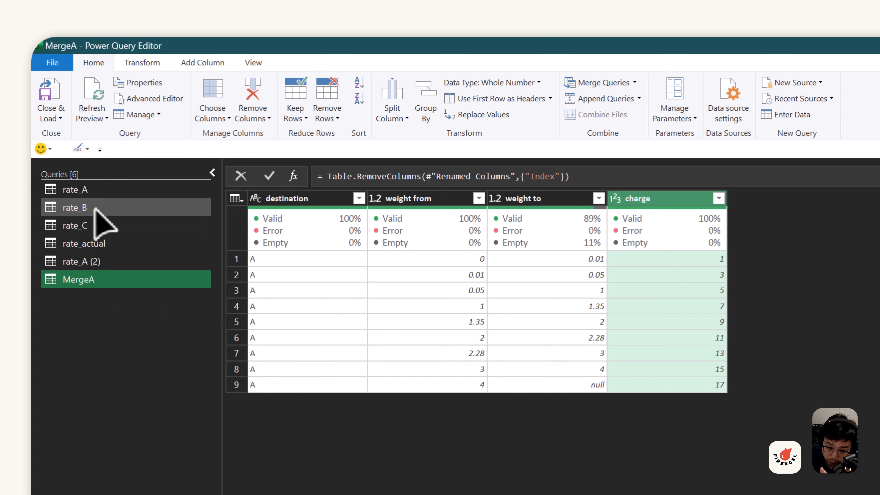
Check the "weight from" and "weight to" ranges in MergeA, and view the matching MergeB and MergeC queries
{"action": "left_click", "coordinate": [440, 258]}
{"action": "left_click", "coordinate": [543, 259]}
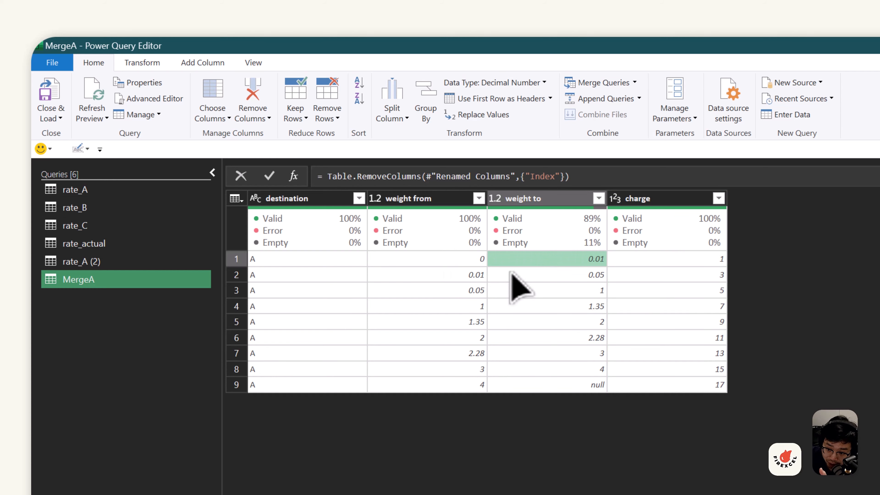
{"action": "left_click", "coordinate": [467, 278]}
{"action": "left_click", "coordinate": [513, 277]}
{"action": "left_click", "coordinate": [457, 260]}
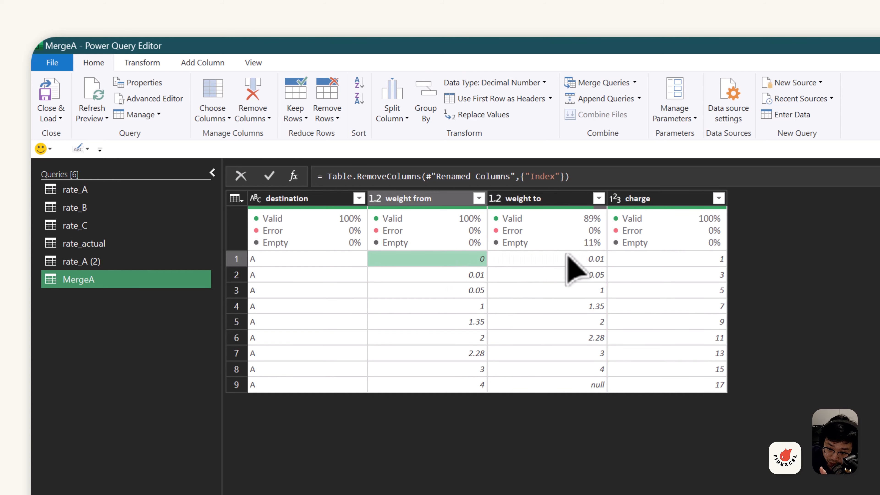
{"action": "left_click", "coordinate": [573, 259]}
{"action": "left_click", "coordinate": [464, 276]}
{"action": "left_click", "coordinate": [568, 275]}
{"action": "left_click", "coordinate": [467, 290]}
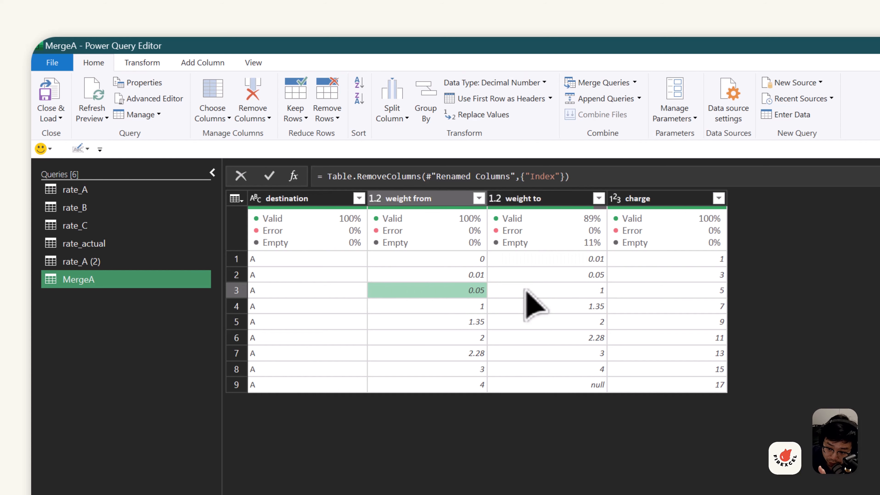
{"action": "left_click", "coordinate": [541, 291]}
{"action": "left_click", "coordinate": [459, 369]}
{"action": "left_click", "coordinate": [531, 369]}
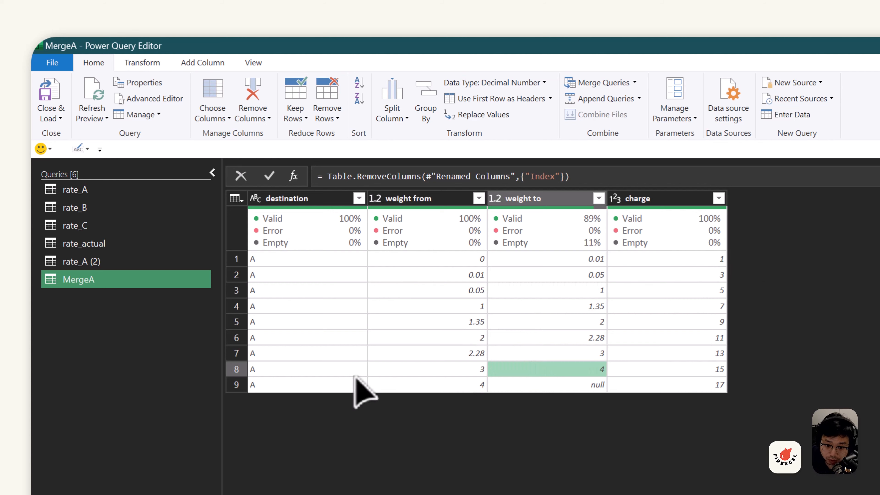
{"action": "left_click", "coordinate": [88, 277]}
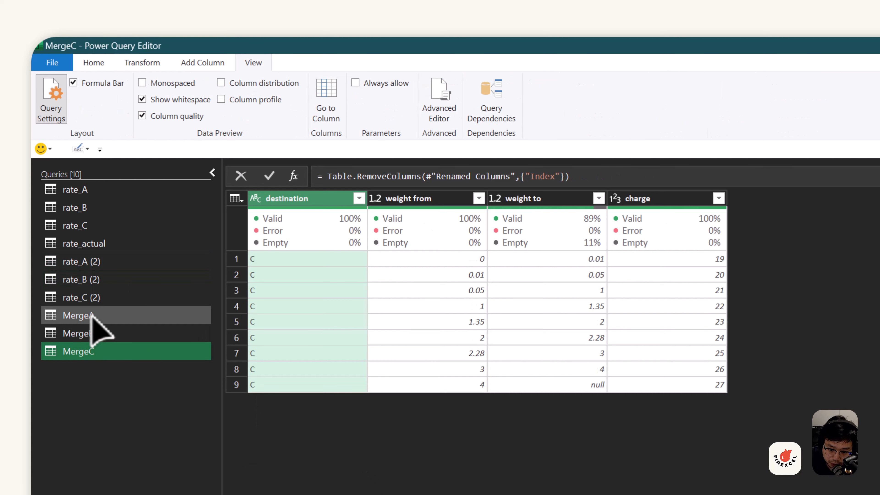
{"action": "left_click", "coordinate": [93, 315]}
{"action": "left_click", "coordinate": [93, 333]}
{"action": "left_click", "coordinate": [92, 351]}
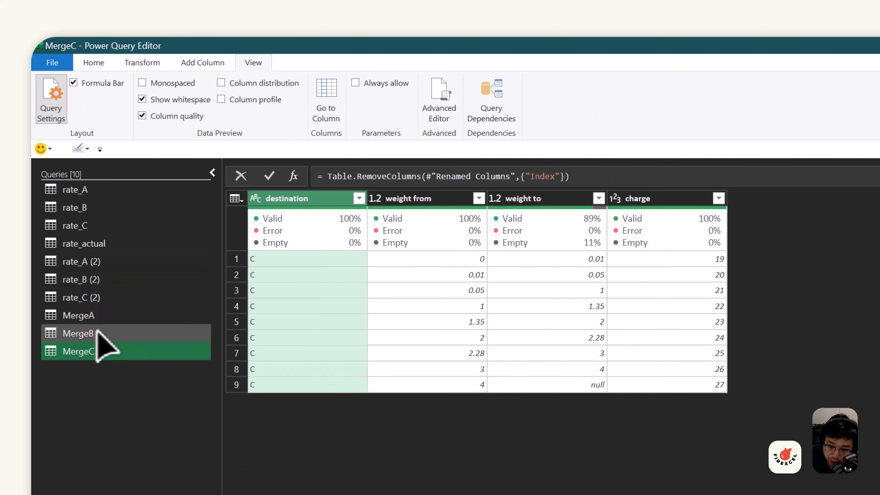
Move the queries rate_A through rate_C (2) into a new group named "raw" and collapse that group
{"action": "left_click", "coordinate": [91, 298]}
{"action": "left_click", "coordinate": [89, 190], "text": "shift"}
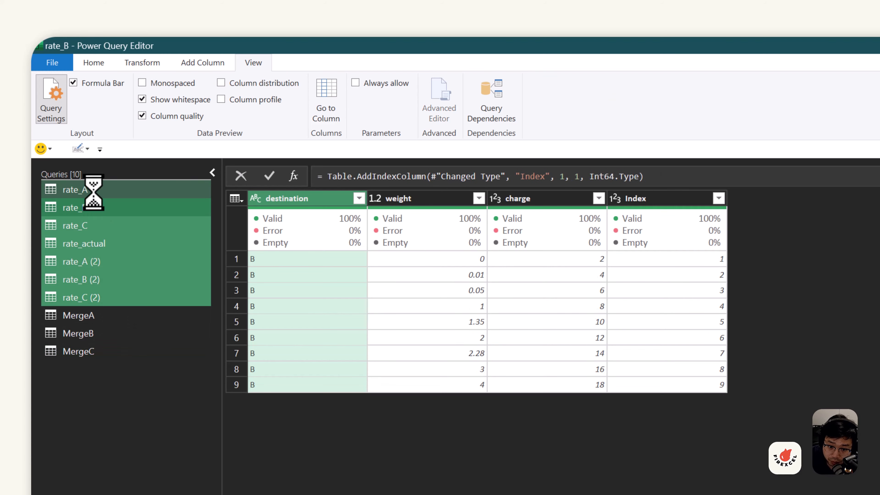
{"action": "right_click", "coordinate": [96, 191]}
{"action": "mouse_move", "coordinate": [147, 249]}
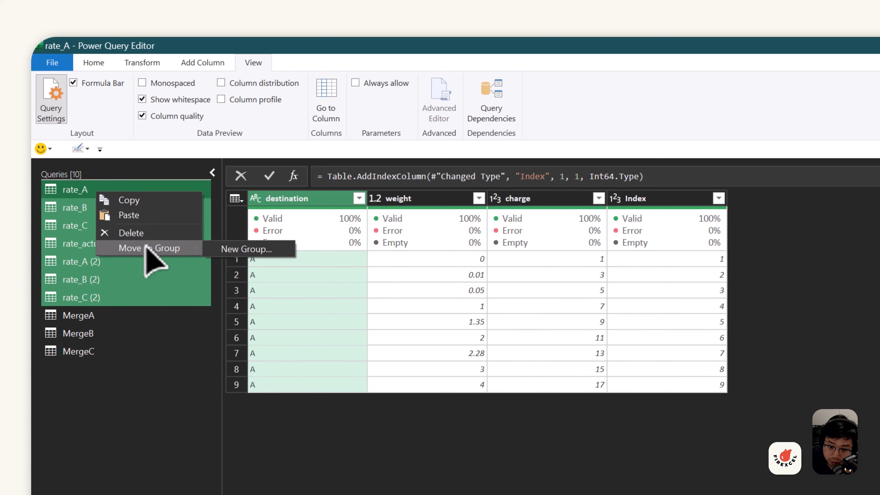
{"action": "left_click", "coordinate": [236, 250]}
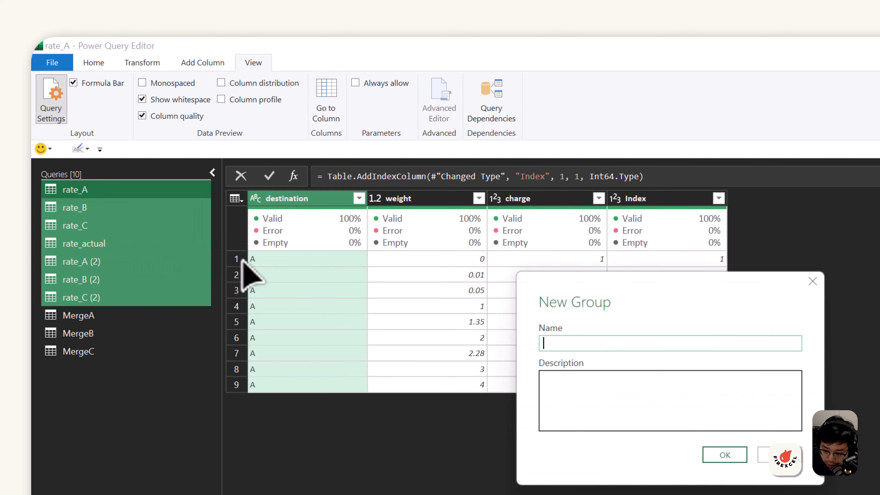
{"action": "key", "text": "Return"}
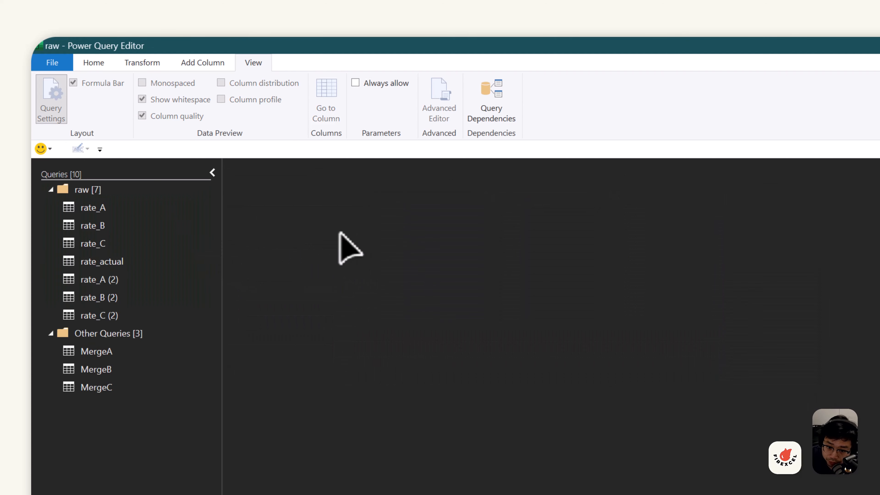
{"action": "left_click", "coordinate": [51, 189]}
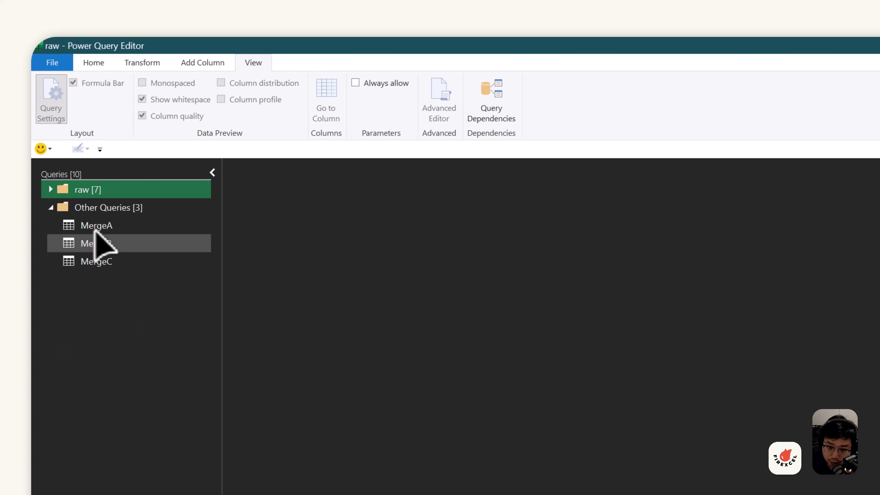
Move the MergeA, MergeB and MergeC queries into a new group named "process"
{"action": "left_click", "coordinate": [95, 225]}
{"action": "left_click", "coordinate": [99, 262], "text": "shift"}
{"action": "right_click", "coordinate": [118, 230]}
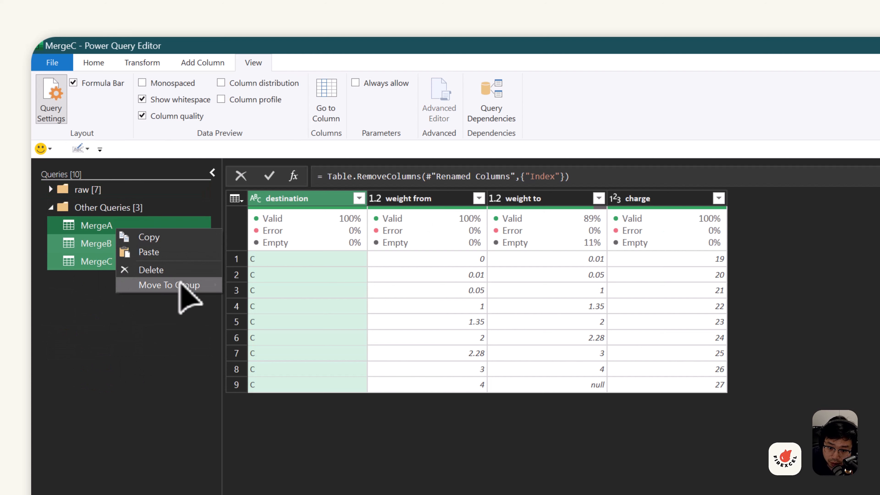
{"action": "mouse_move", "coordinate": [177, 284]}
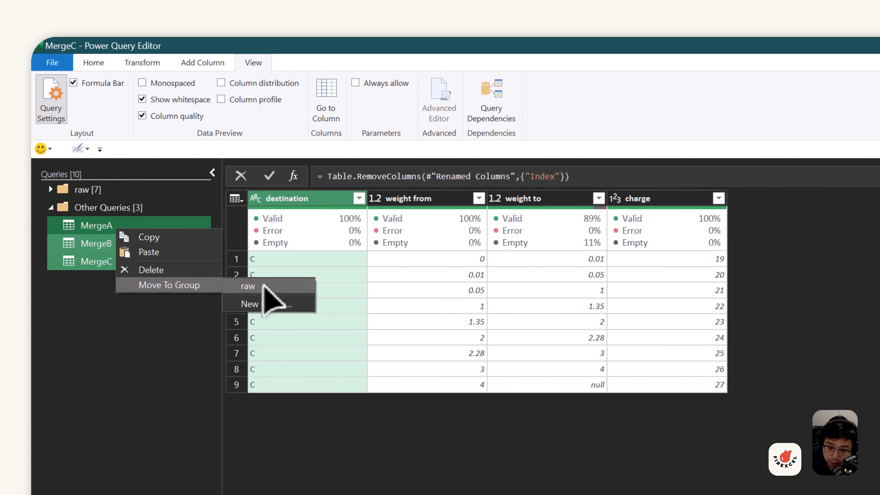
{"action": "left_click", "coordinate": [290, 305]}
{"action": "type", "text": "proces"}
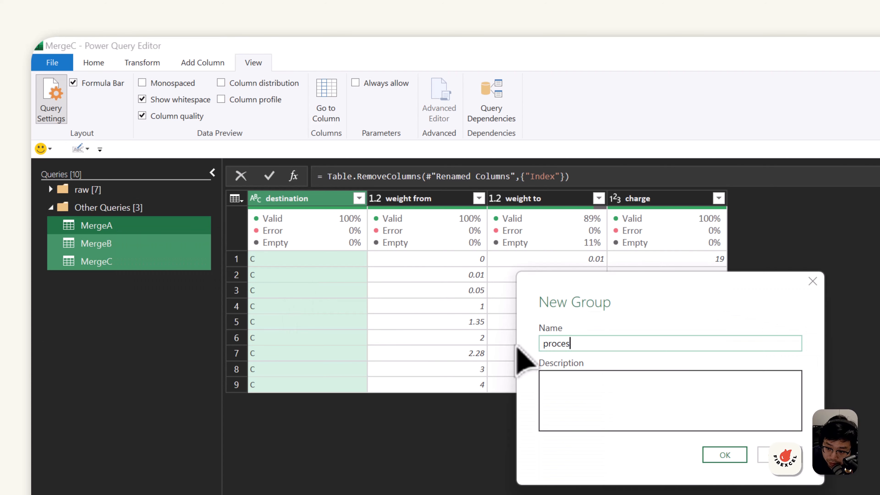
{"action": "type", "text": "s"}
{"action": "key", "text": "Return"}
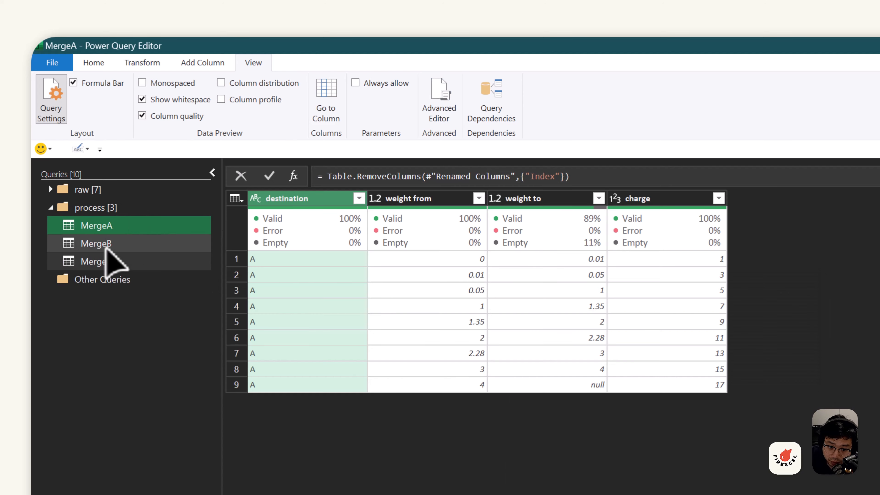
Append MergeA, MergeB and MergeC as a new query, using the three or more tables option
{"action": "left_click", "coordinate": [93, 63]}
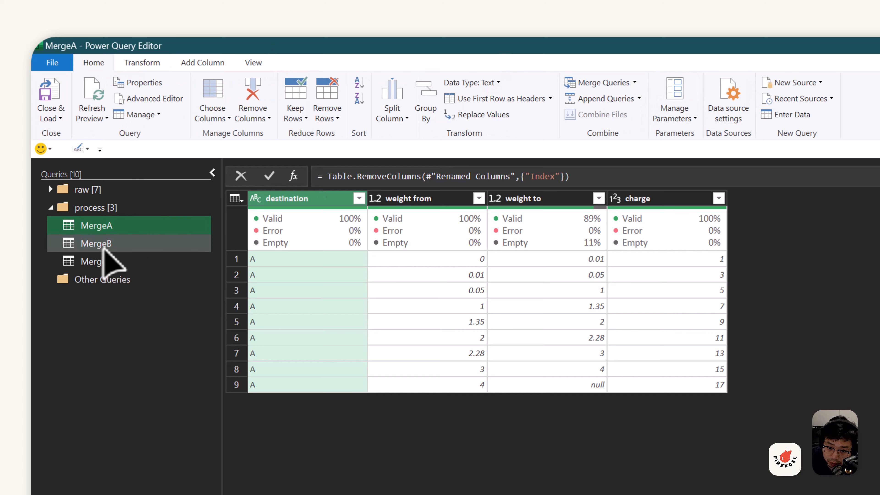
{"action": "left_click", "coordinate": [105, 261]}
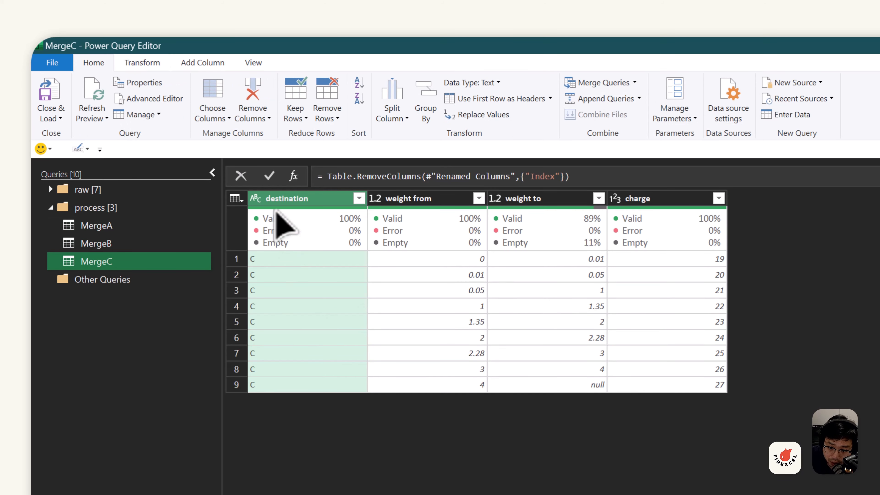
{"action": "left_click", "coordinate": [104, 226]}
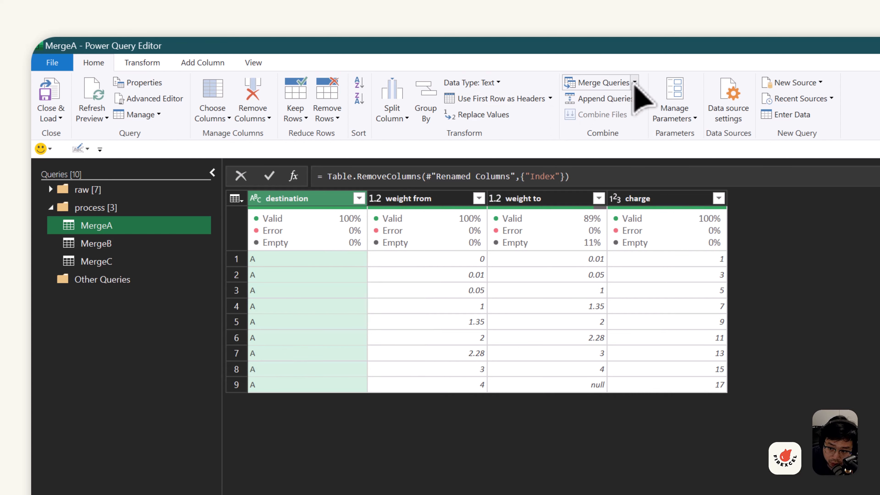
{"action": "left_click", "coordinate": [639, 98]}
{"action": "left_click", "coordinate": [629, 133]}
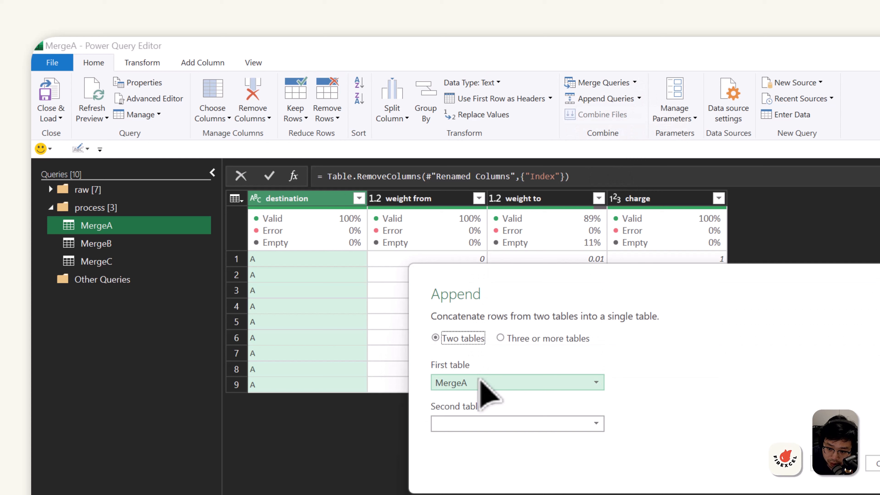
{"action": "left_click", "coordinate": [509, 339]}
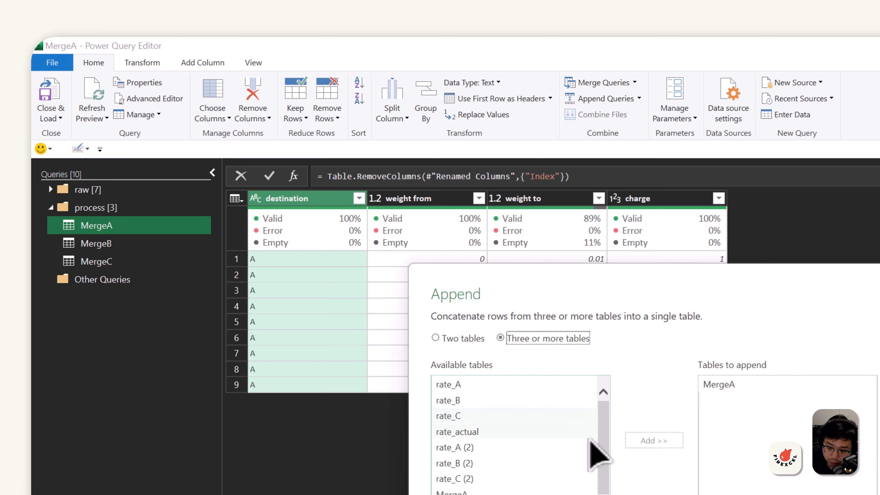
{"action": "scroll", "coordinate": [589, 492], "scroll_direction": "down", "scroll_amount": 1}
{"action": "left_click", "coordinate": [519, 494]}
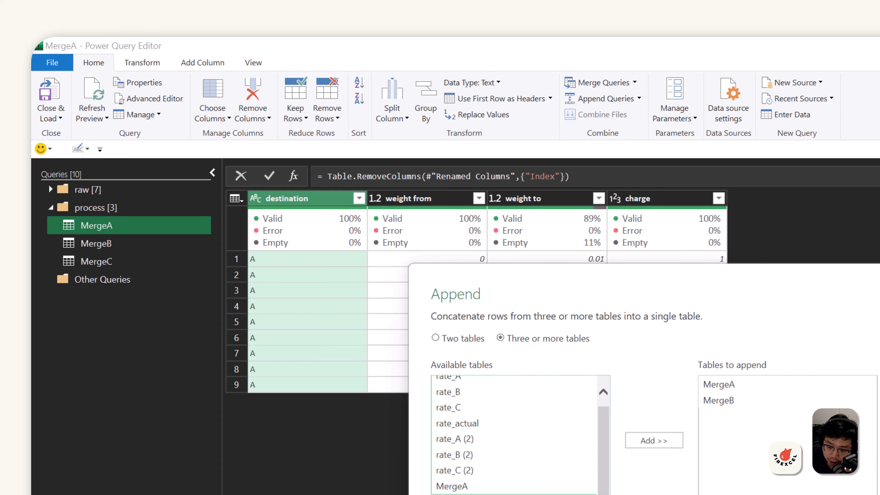
{"action": "double_click", "coordinate": [519, 494]}
{"action": "left_click", "coordinate": [849, 494]}
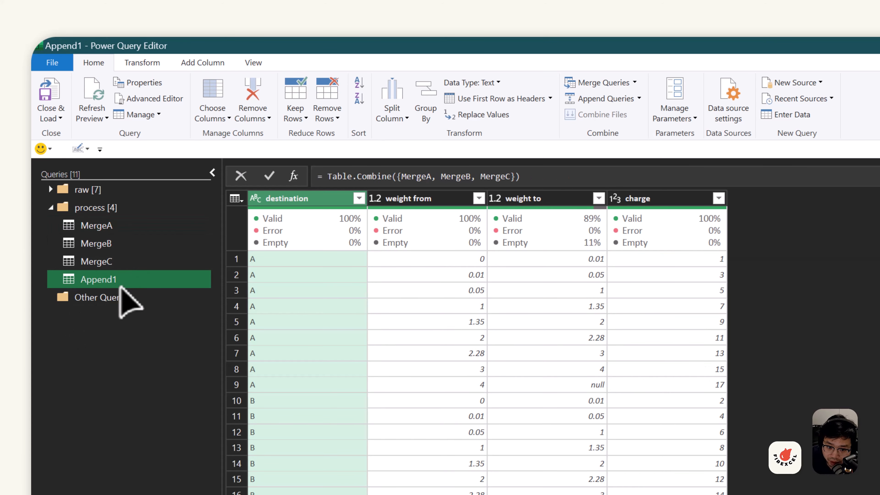
Rename the appended query as AppendRate and check its destinations
{"action": "double_click", "coordinate": [120, 280]}
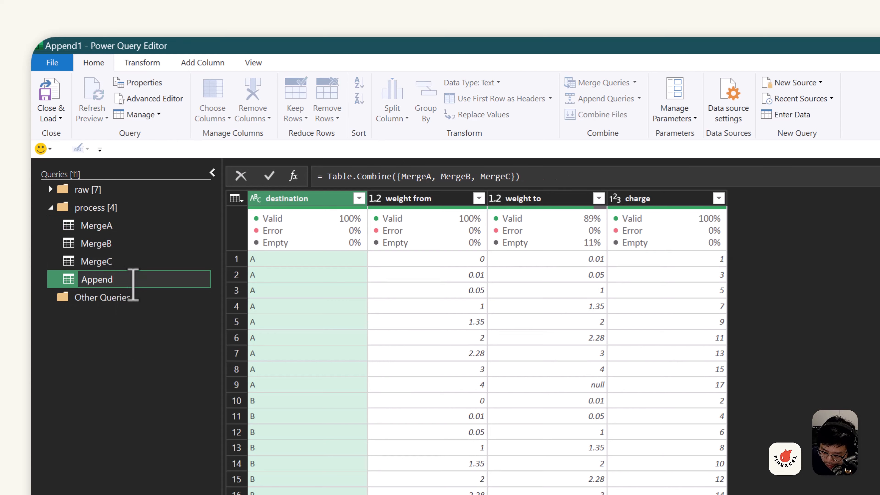
{"action": "key", "text": "Return"}
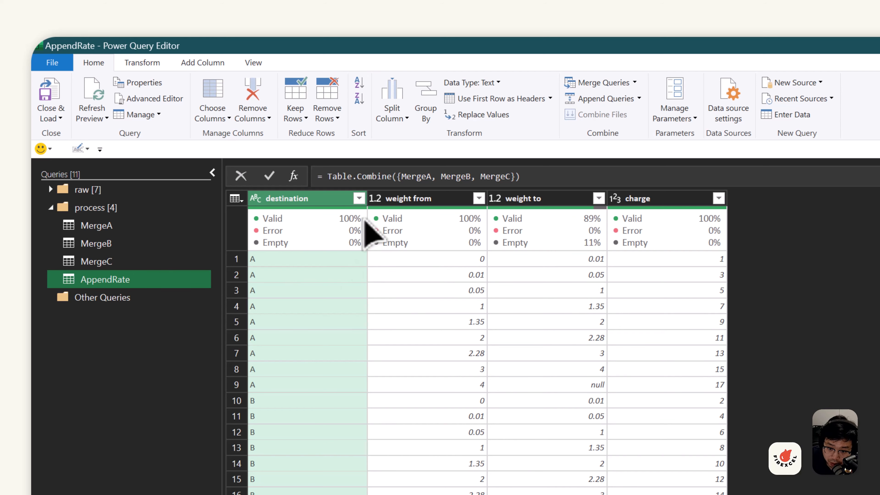
{"action": "left_click", "coordinate": [360, 198]}
{"action": "left_click", "coordinate": [526, 323]}
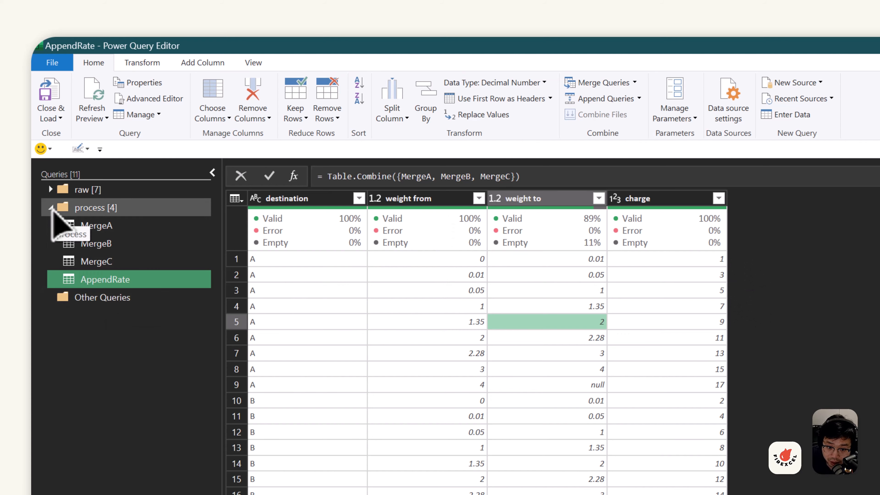
Move the rate_actual query from the raw group to the process group and open it
{"action": "left_click", "coordinate": [52, 208]}
{"action": "left_click", "coordinate": [50, 189]}
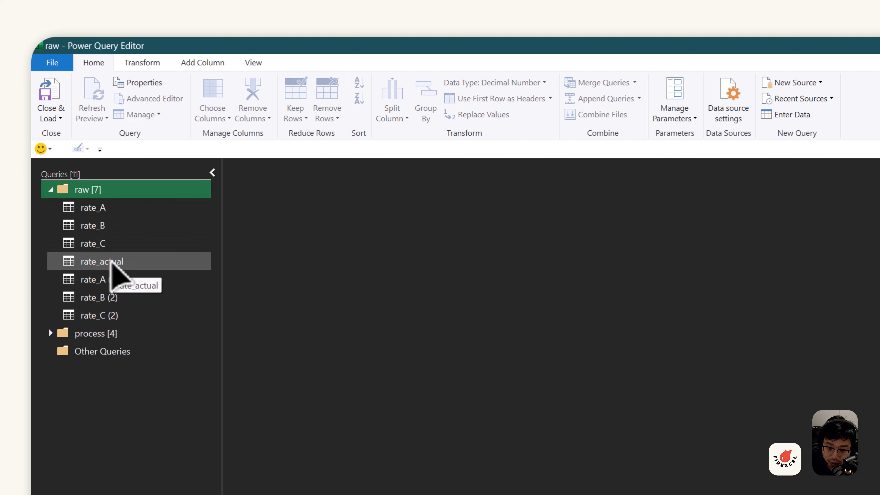
{"action": "left_click_drag", "start_coordinate": [111, 265], "coordinate": [115, 334]}
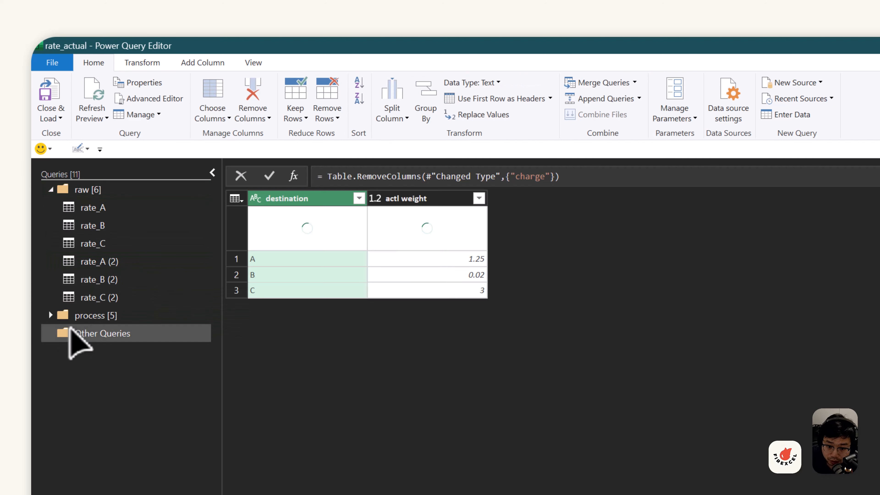
{"action": "left_click", "coordinate": [52, 315]}
{"action": "left_click", "coordinate": [108, 333]}
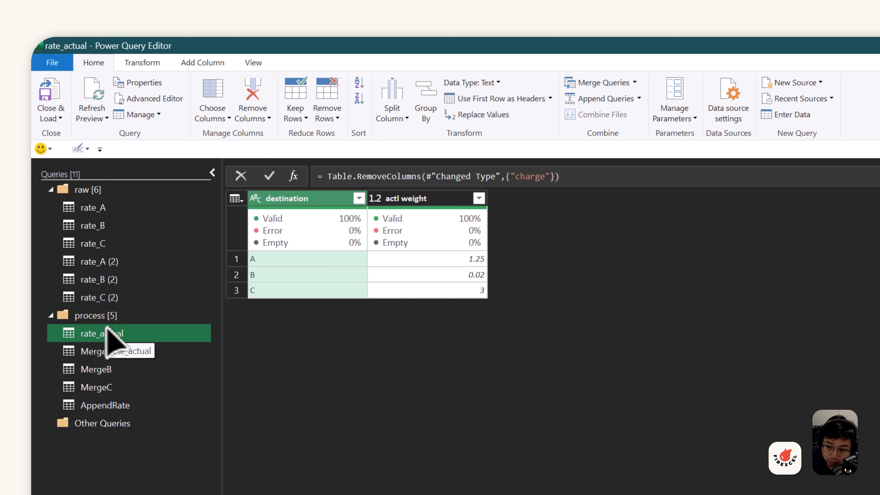
Merge rate_actual with AppendRate as a new query, matching on destination with a Left Outer join
{"action": "left_click", "coordinate": [635, 83]}
{"action": "left_click", "coordinate": [632, 118]}
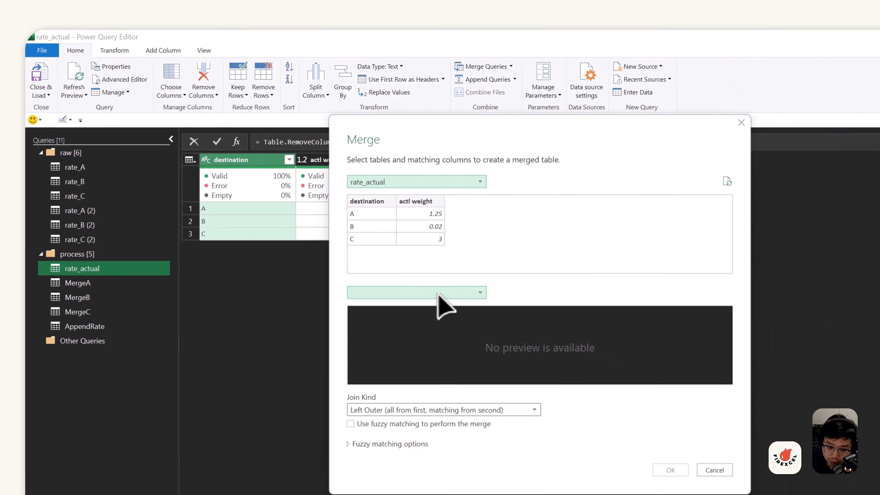
{"action": "left_click", "coordinate": [438, 293]}
{"action": "left_click", "coordinate": [396, 303]}
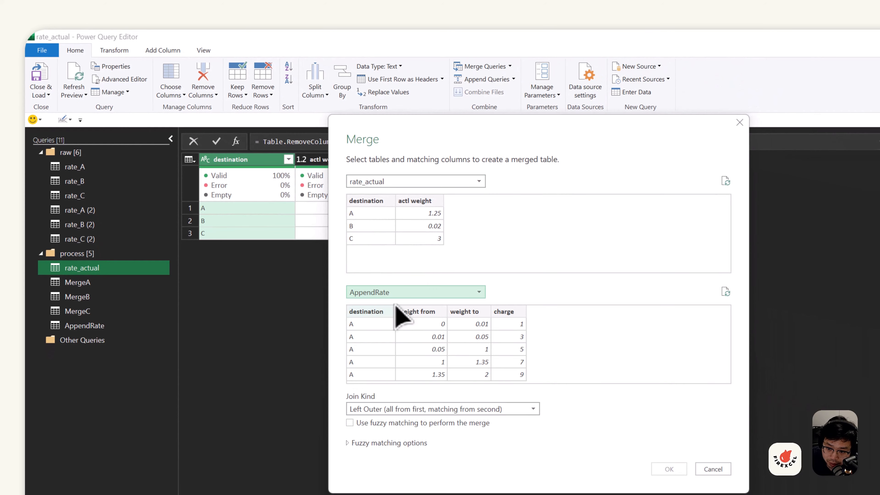
{"action": "left_click", "coordinate": [365, 202]}
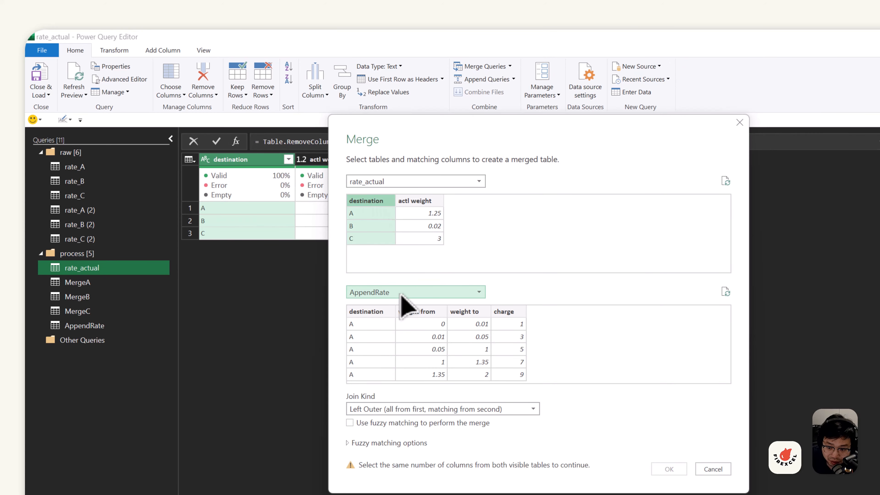
{"action": "left_click", "coordinate": [370, 312]}
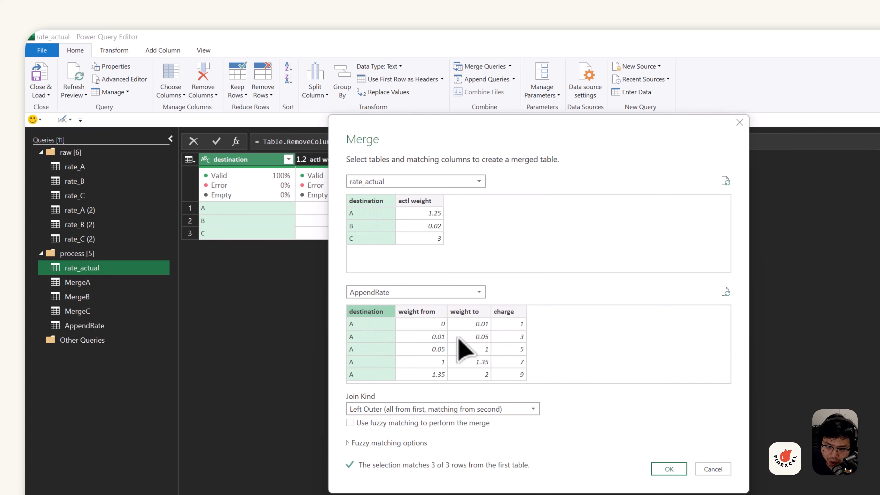
{"action": "left_click", "coordinate": [668, 468]}
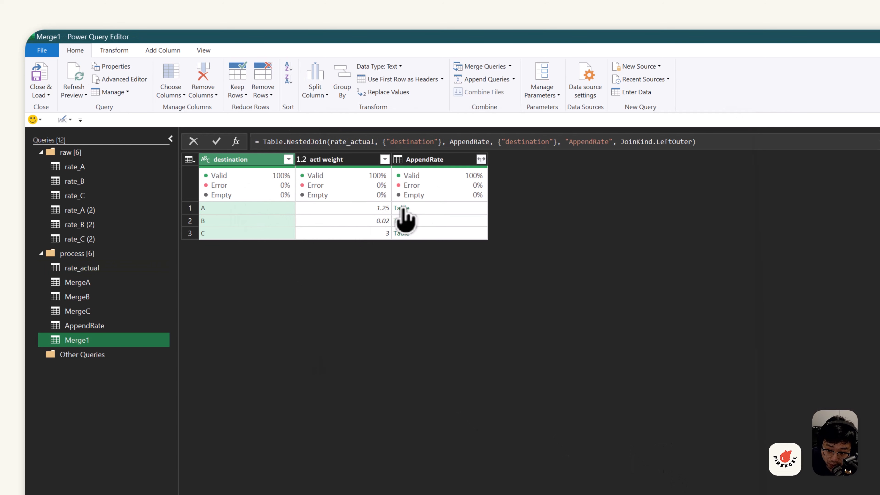
Expand the AppendRate column into weight from, weight to and charge, without the original column name as prefix
{"action": "left_click", "coordinate": [483, 160]}
{"action": "left_click", "coordinate": [481, 159]}
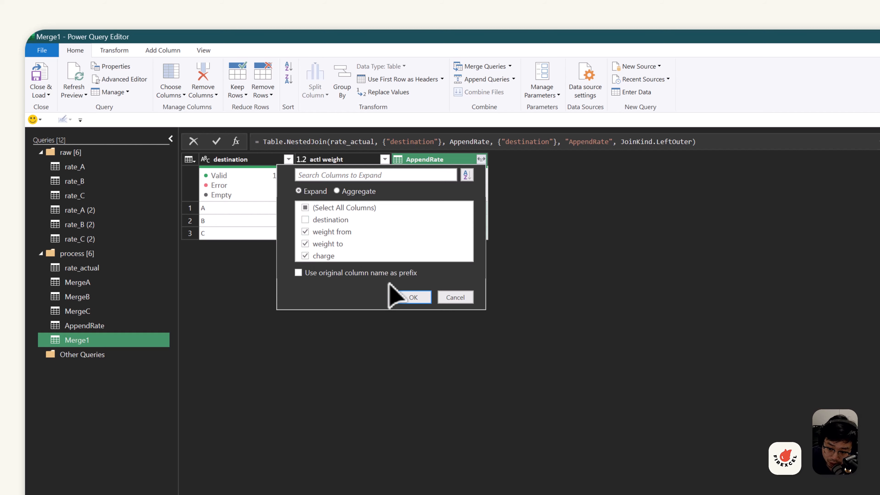
{"action": "left_click", "coordinate": [412, 298]}
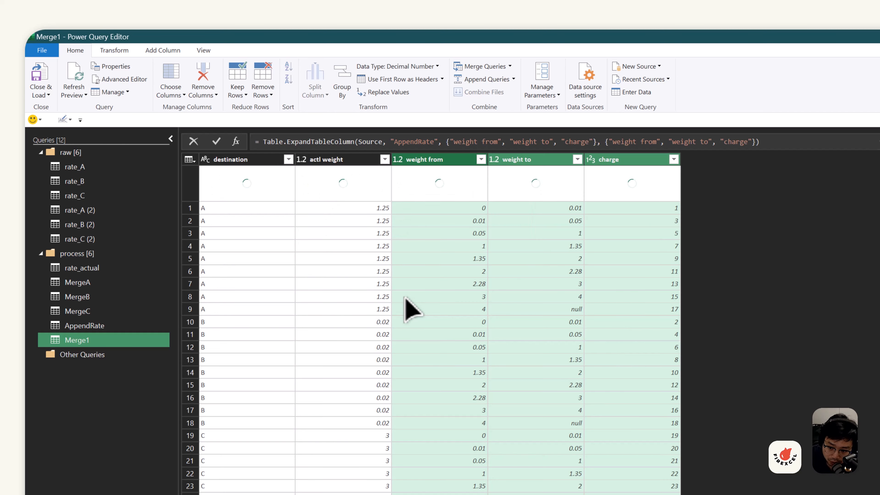
Compare the actl weight for destination A with the weight from and weight to ranges in its expanded rows
{"action": "left_click", "coordinate": [238, 212]}
{"action": "left_click", "coordinate": [236, 245]}
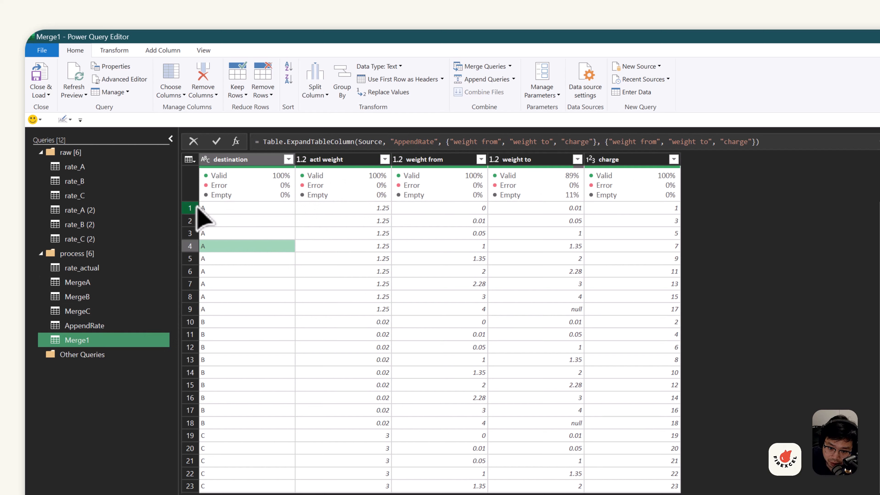
{"action": "left_click", "coordinate": [190, 210]}
{"action": "left_click", "coordinate": [189, 271]}
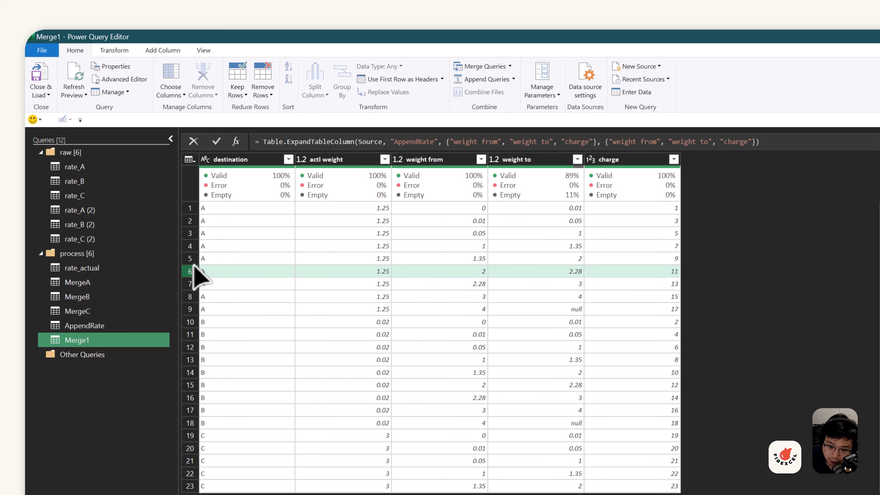
{"action": "left_click", "coordinate": [419, 208]}
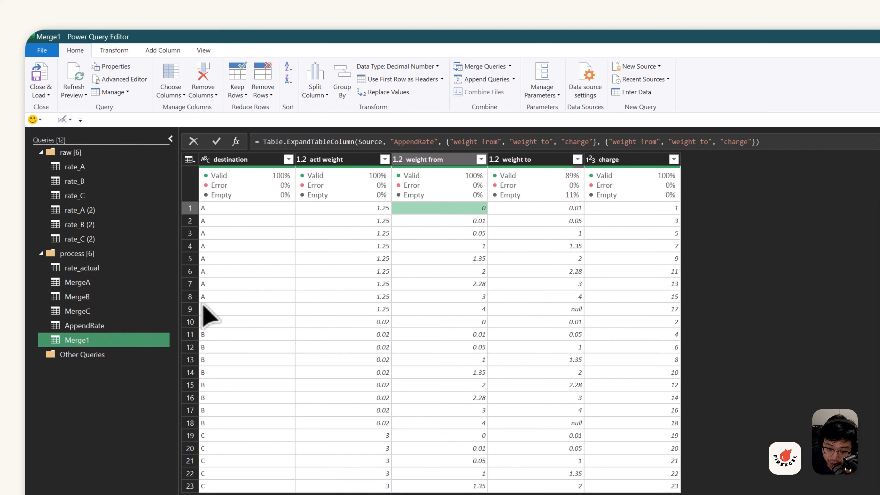
{"action": "left_click", "coordinate": [189, 309]}
{"action": "left_click", "coordinate": [190, 208]}
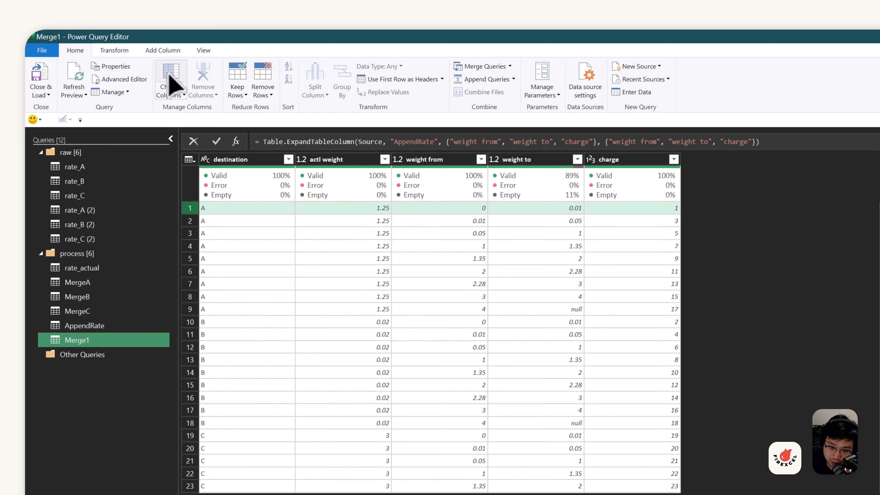
Start a custom column named helper in the Merge1 query
{"action": "left_click", "coordinate": [163, 50]}
{"action": "left_click", "coordinate": [82, 80]}
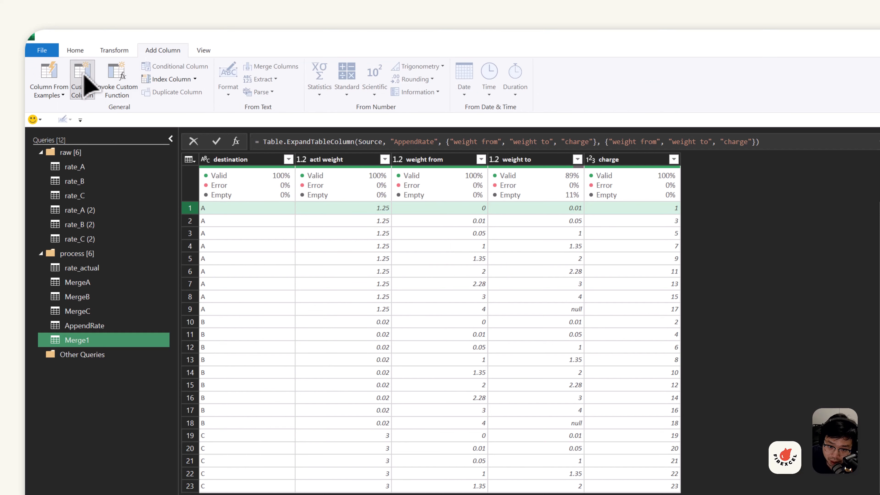
{"action": "left_click_drag", "start_coordinate": [429, 192], "coordinate": [316, 259]}
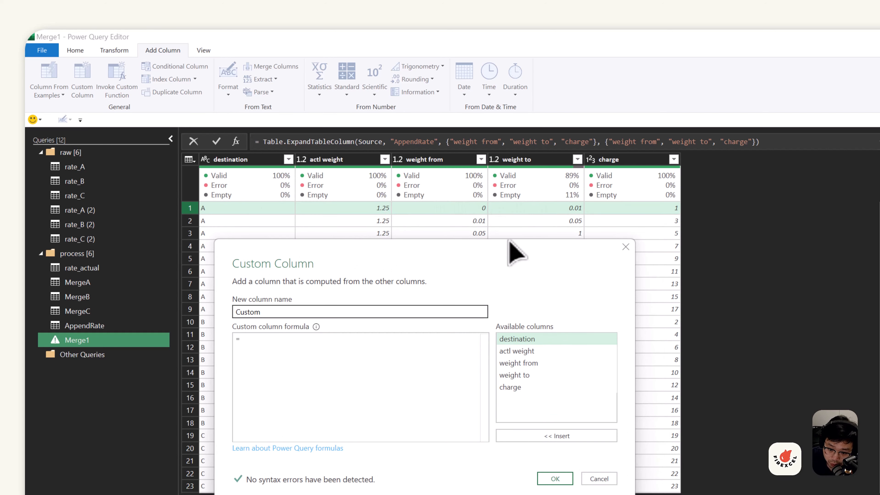
{"action": "double_click", "coordinate": [276, 312]}
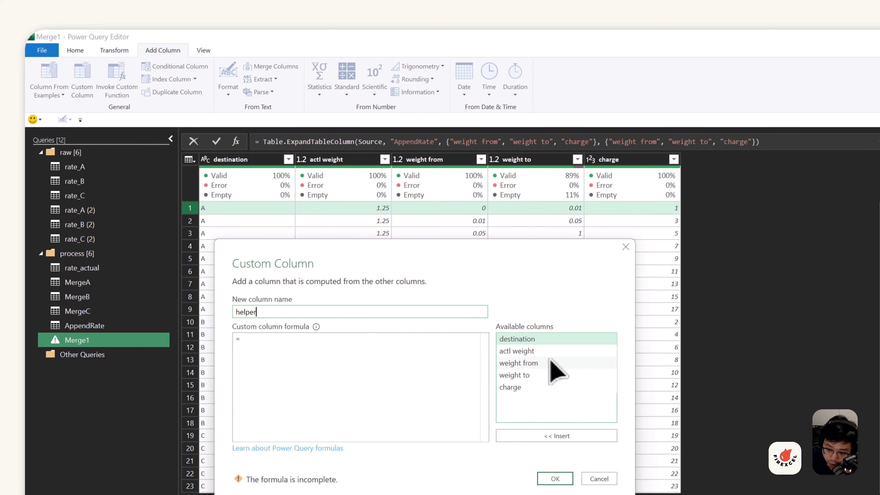
{"action": "left_click", "coordinate": [351, 344]}
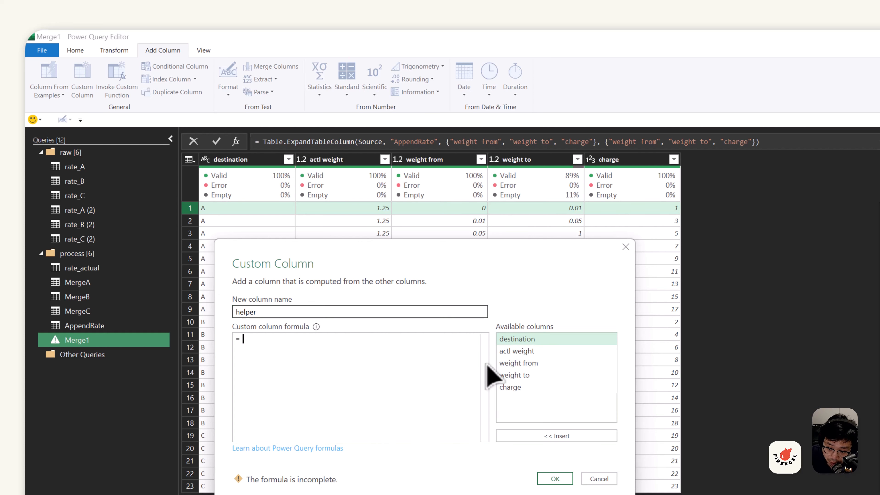
Define the helper column's formula as [actl weight] >= [weight from] and [actl weight] < [weight to], and add the column
{"action": "double_click", "coordinate": [538, 349]}
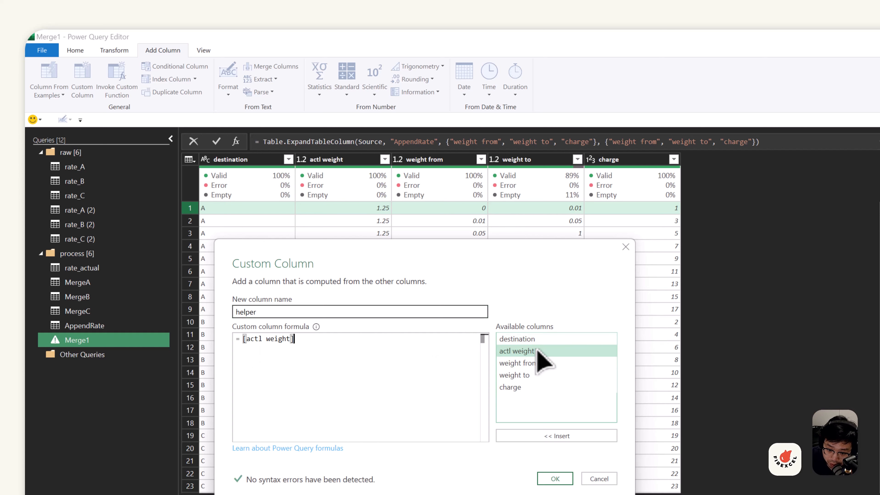
{"action": "type", "text": ">"}
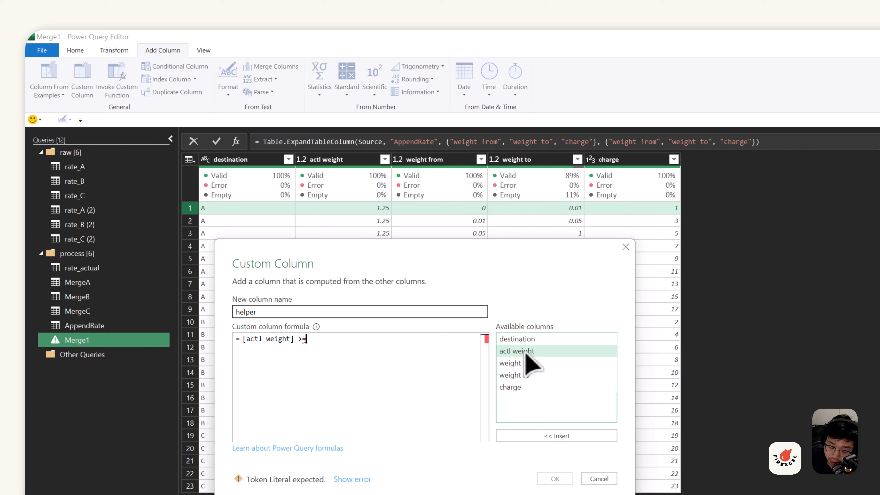
{"action": "type", "text": "="}
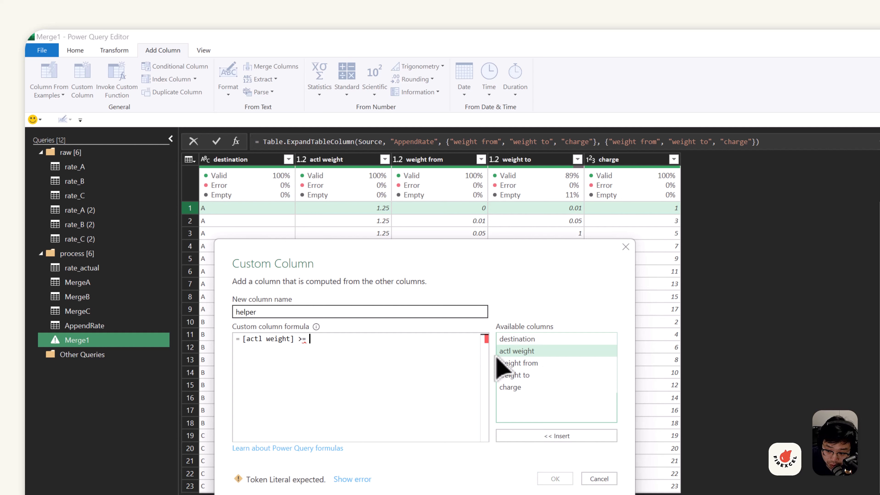
{"action": "double_click", "coordinate": [529, 364]}
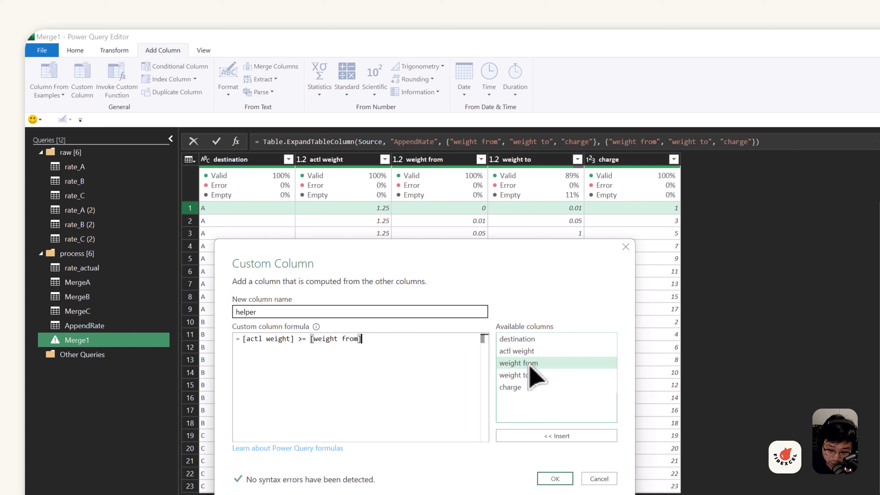
{"action": "type", "text": "and"}
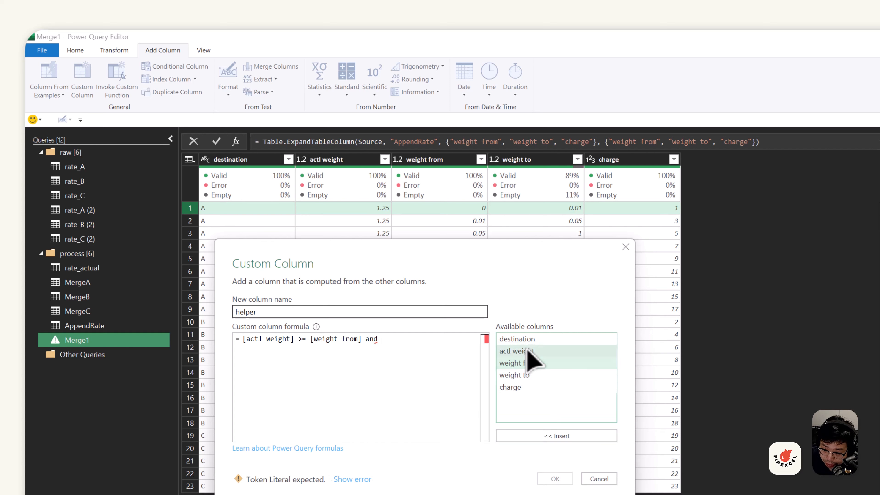
{"action": "double_click", "coordinate": [516, 350]}
{"action": "type", "text": "<"}
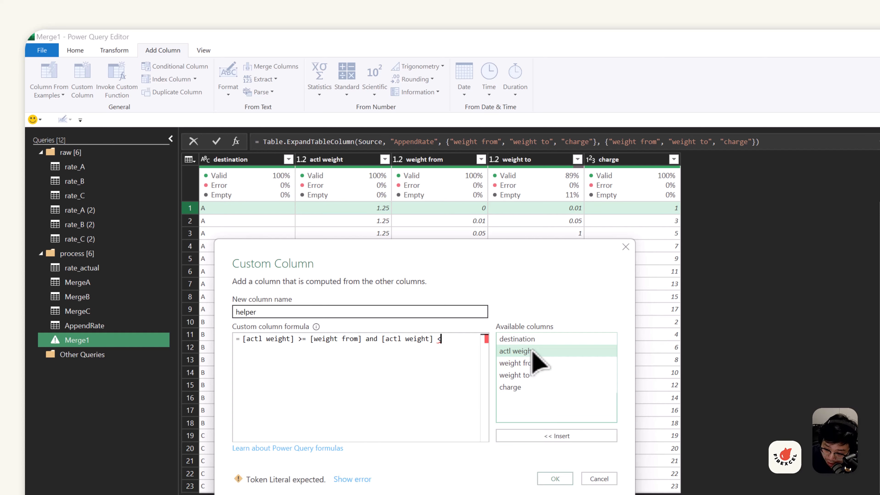
{"action": "double_click", "coordinate": [521, 376]}
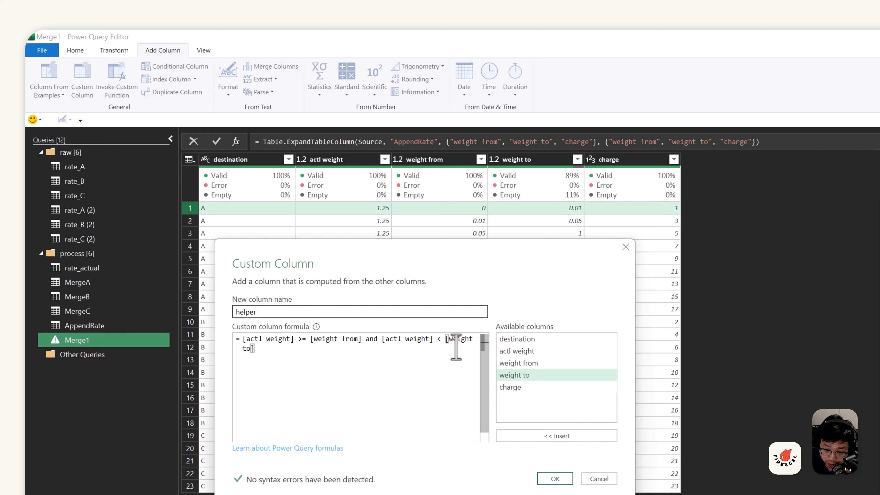
{"action": "left_click_drag", "start_coordinate": [273, 357], "coordinate": [240, 341]}
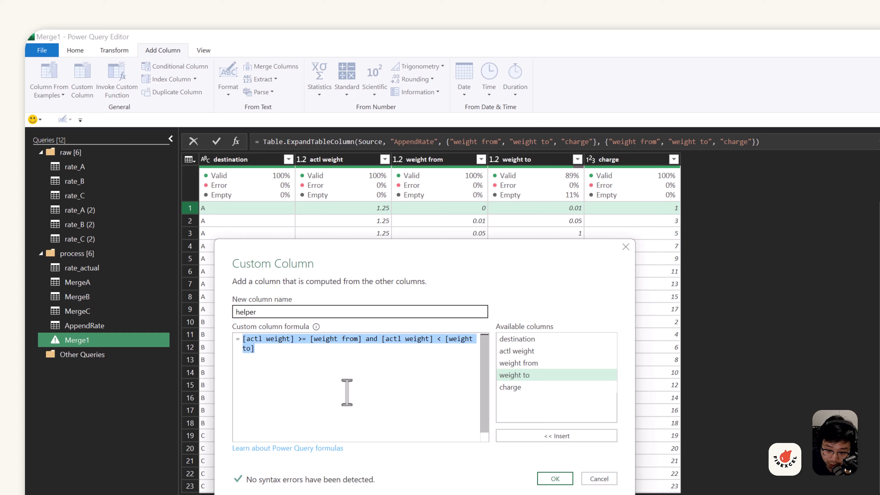
{"action": "left_click", "coordinate": [302, 362]}
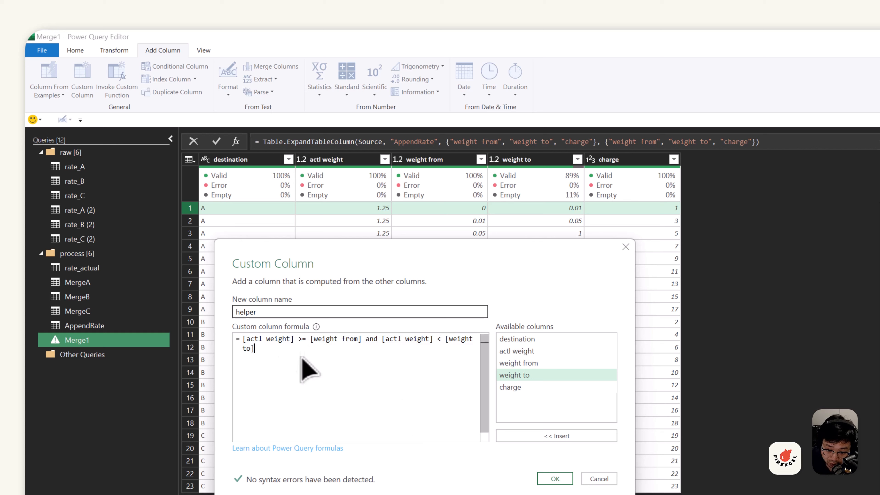
{"action": "left_click", "coordinate": [556, 479]}
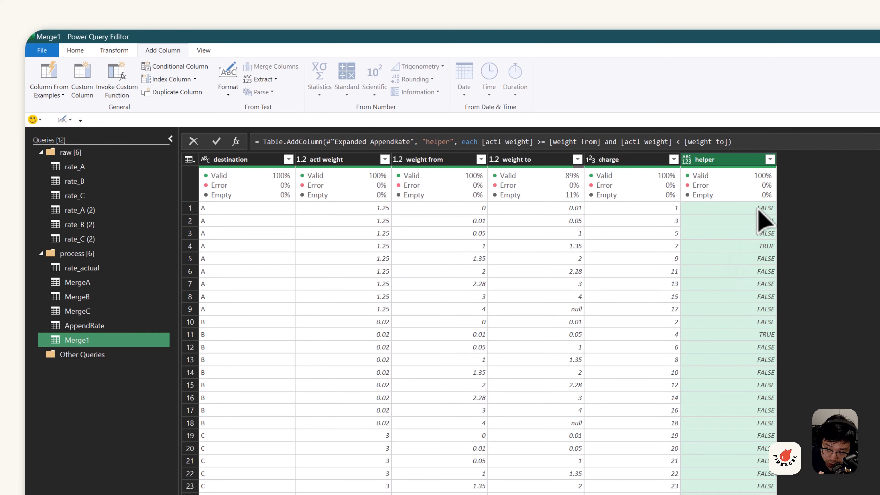
Check the helper results against the weight from and weight to ranges for destinations A and B
{"action": "left_click", "coordinate": [757, 221]}
{"action": "left_click", "coordinate": [535, 233]}
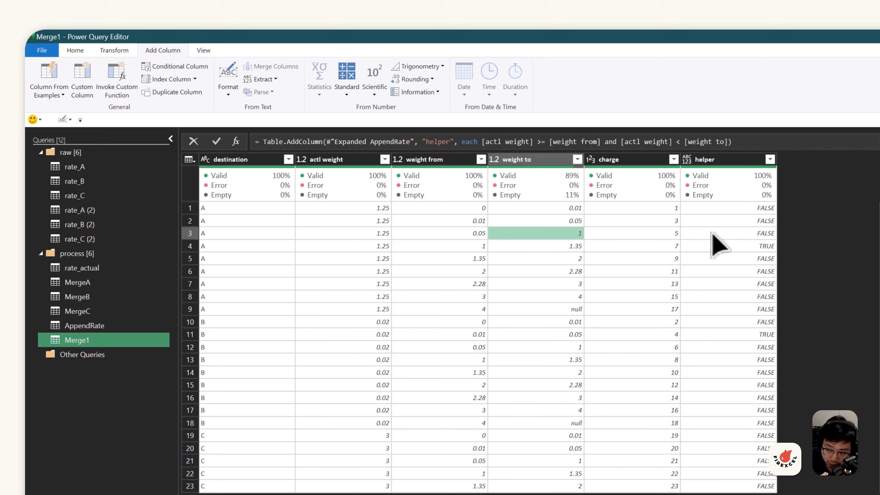
{"action": "left_click", "coordinate": [711, 233]}
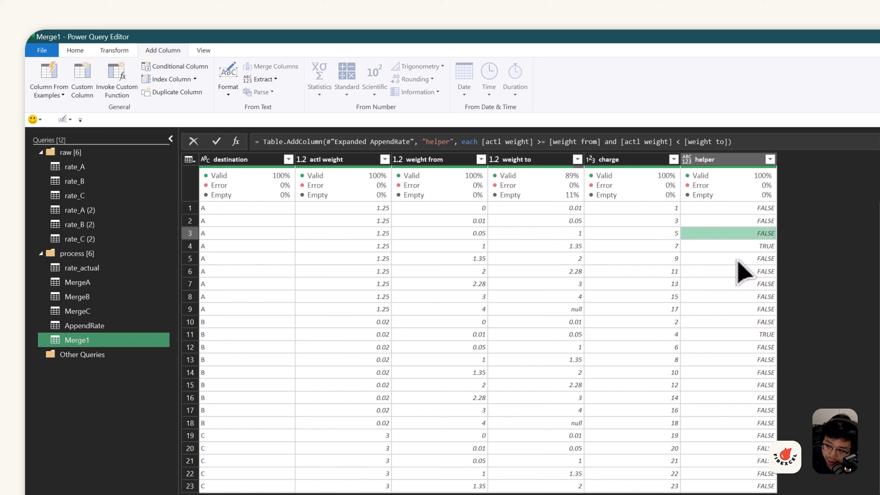
{"action": "left_click", "coordinate": [737, 247]}
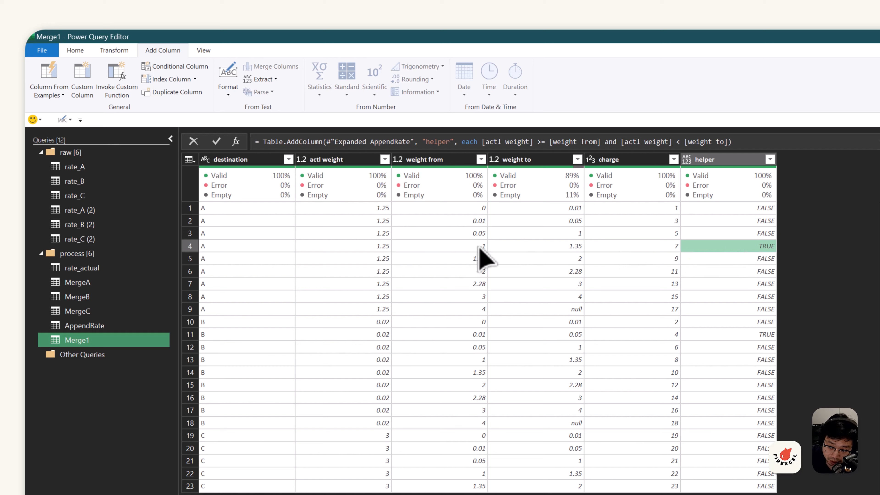
{"action": "left_click", "coordinate": [568, 246]}
{"action": "left_click", "coordinate": [757, 246]}
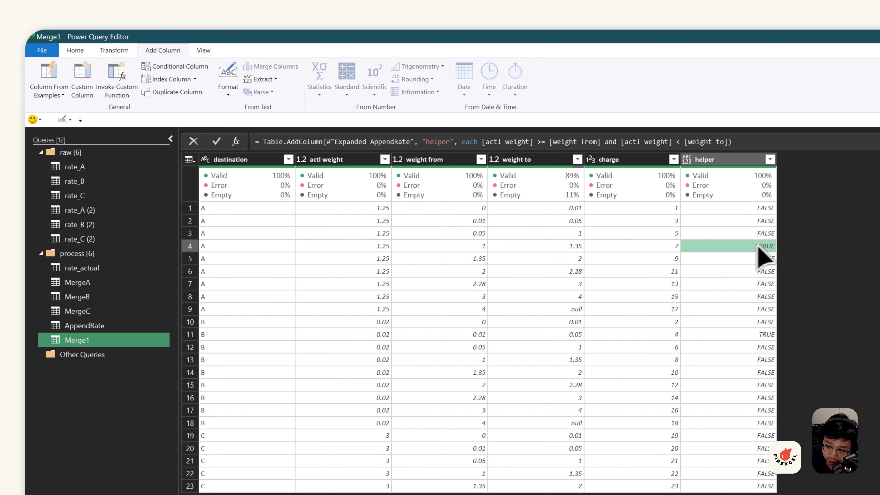
{"action": "left_click", "coordinate": [755, 334]}
{"action": "left_click", "coordinate": [662, 333]}
{"action": "left_click", "coordinate": [560, 333]}
{"action": "left_click", "coordinate": [429, 334]}
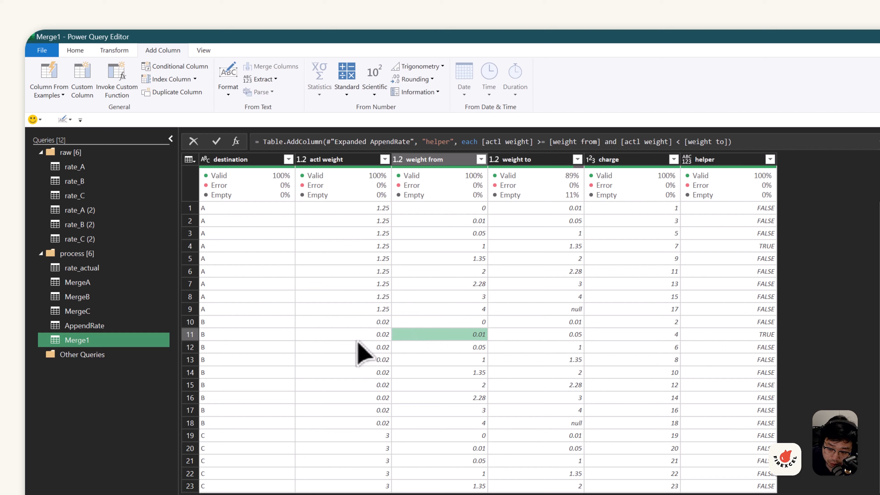
{"action": "left_click", "coordinate": [521, 334]}
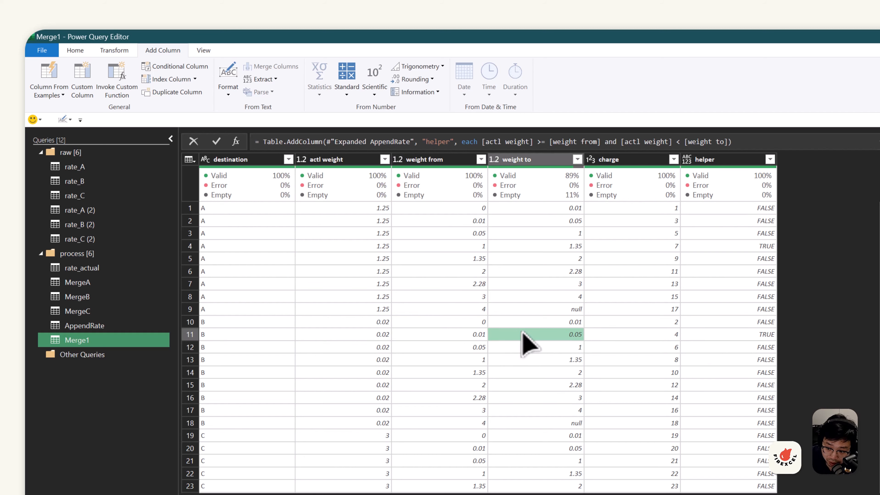
{"action": "left_click", "coordinate": [475, 334]}
{"action": "left_click", "coordinate": [759, 334]}
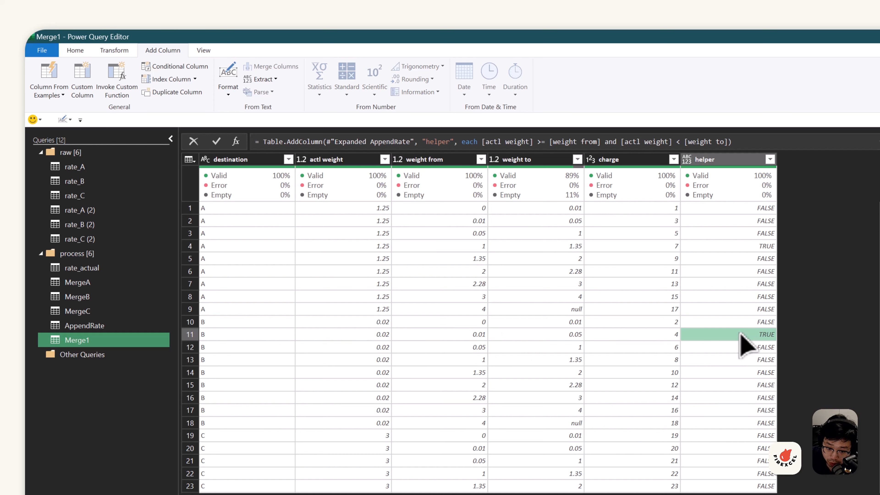
Filter the helper column to keep only the TRUE rows
{"action": "left_click", "coordinate": [770, 159]}
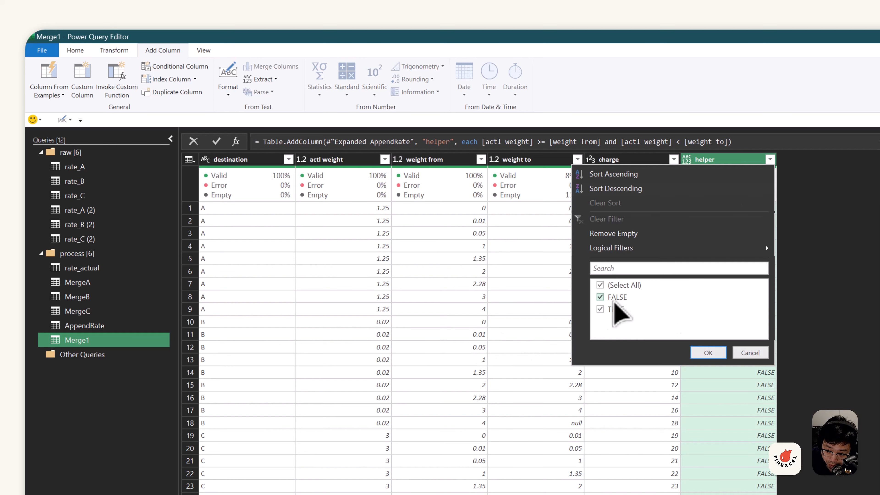
{"action": "left_click", "coordinate": [601, 309]}
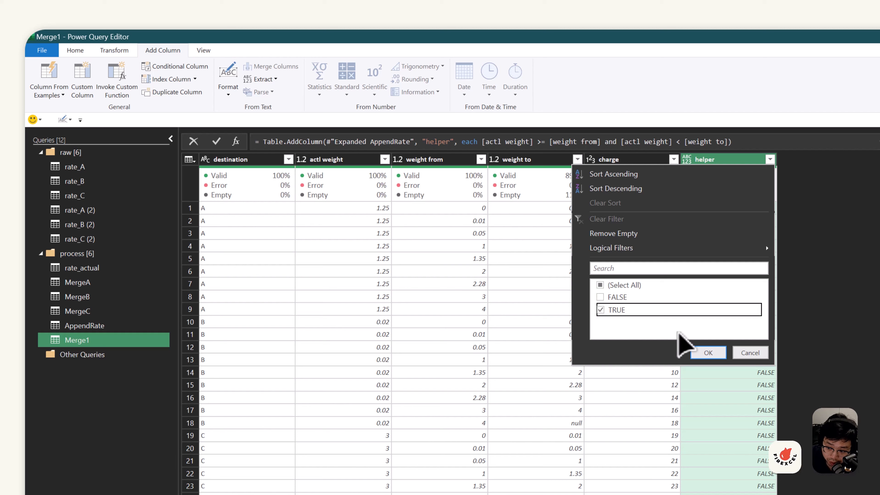
{"action": "left_click", "coordinate": [708, 353]}
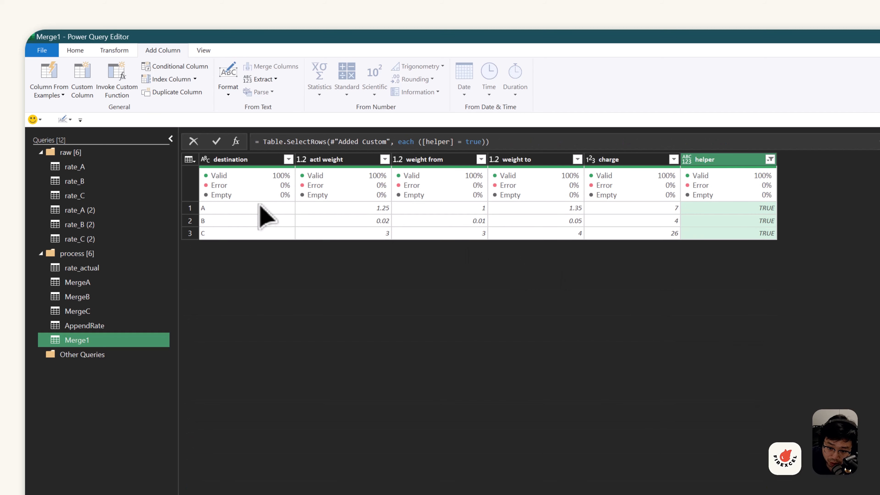
{"action": "left_click", "coordinate": [258, 208]}
{"action": "left_click", "coordinate": [520, 210]}
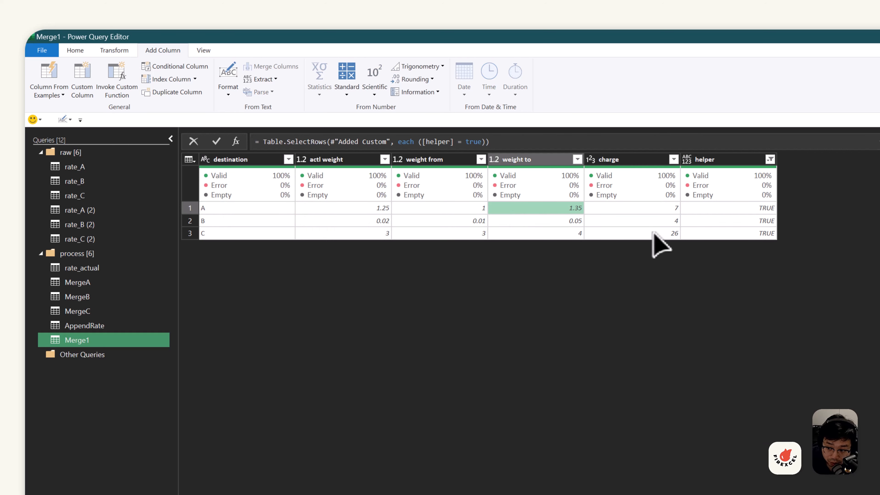
Remove the helper column from the filtered Merge1 query
{"action": "left_click", "coordinate": [723, 160]}
{"action": "right_click", "coordinate": [723, 160]}
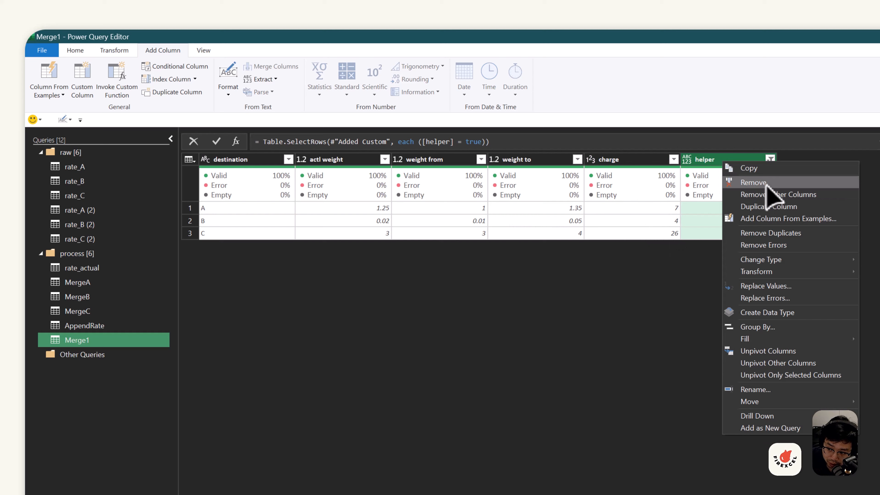
{"action": "left_click", "coordinate": [753, 183]}
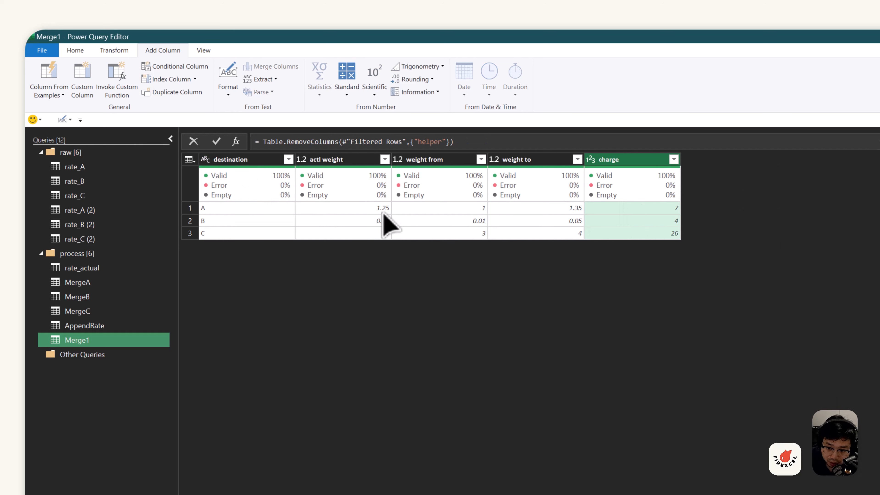
Review the matched weight range and charge for destination A
{"action": "left_click", "coordinate": [473, 207]}
{"action": "left_click", "coordinate": [539, 210]}
{"action": "left_click", "coordinate": [635, 208]}
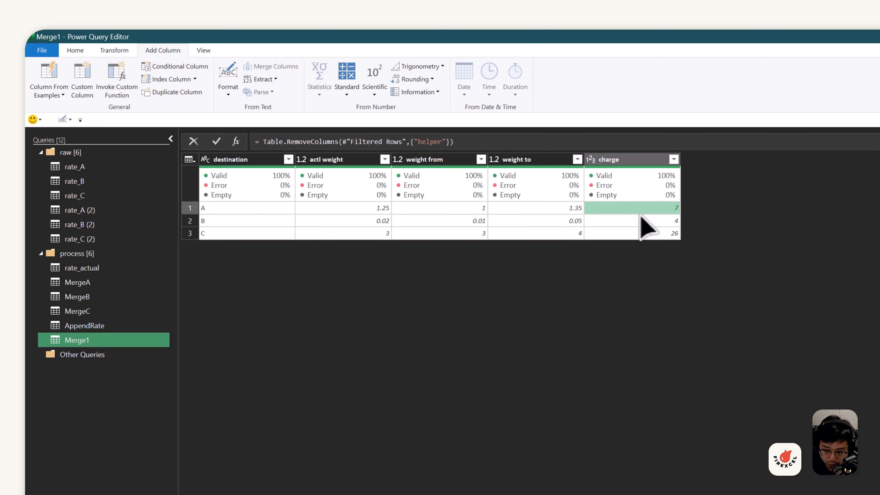
{"action": "left_click", "coordinate": [251, 209]}
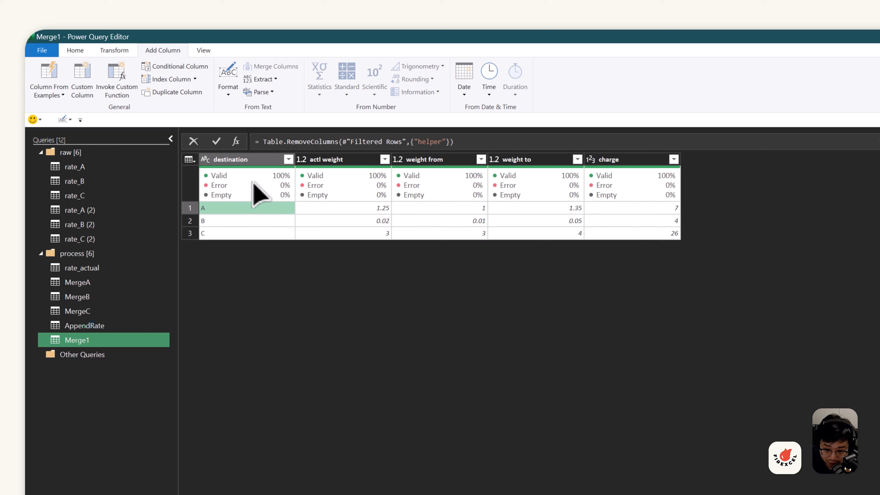
{"action": "left_click", "coordinate": [641, 209]}
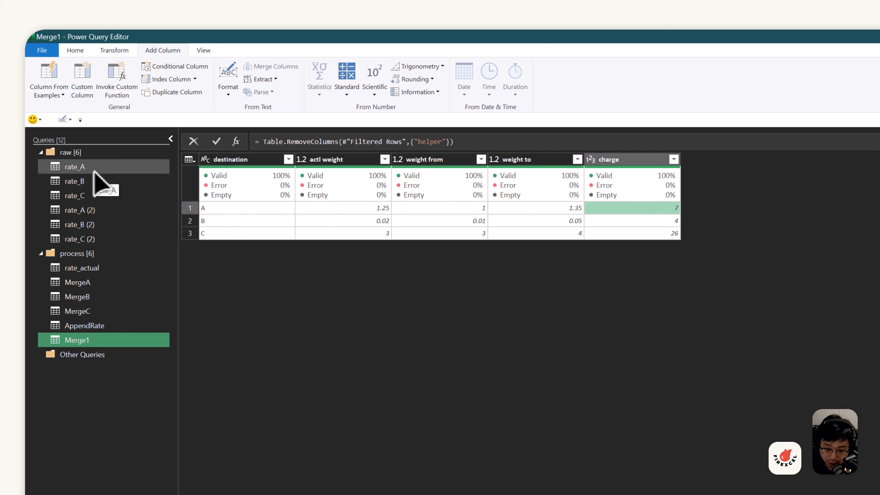
Rename the Merge1 query as MergeAll
{"action": "double_click", "coordinate": [81, 342]}
{"action": "left_click", "coordinate": [108, 340]}
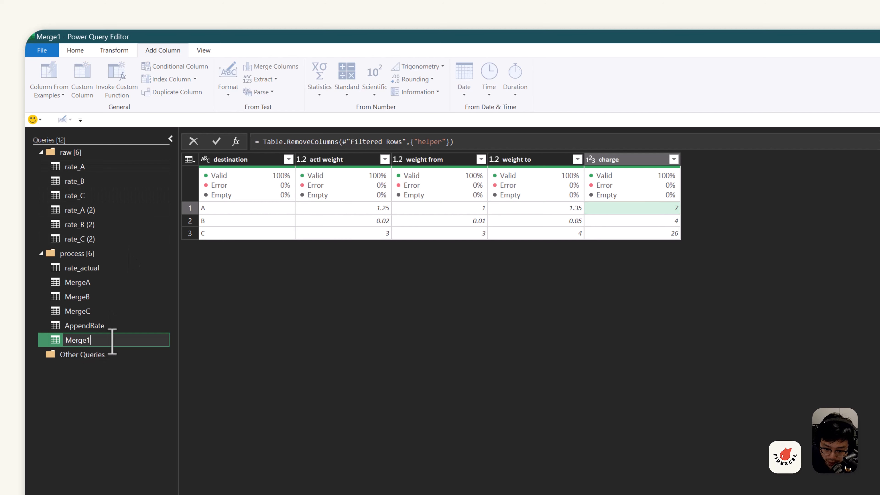
{"action": "key", "text": "Return"}
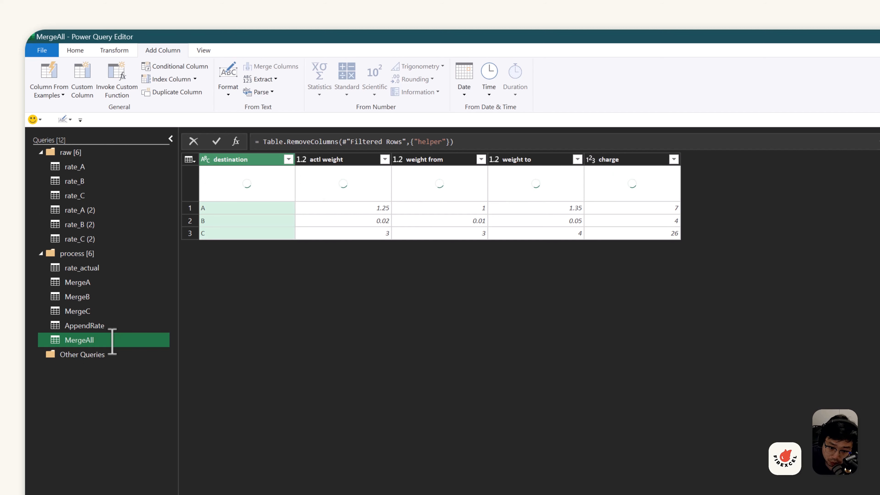
Move the MergeAll query into a new group named output
{"action": "right_click", "coordinate": [87, 345]}
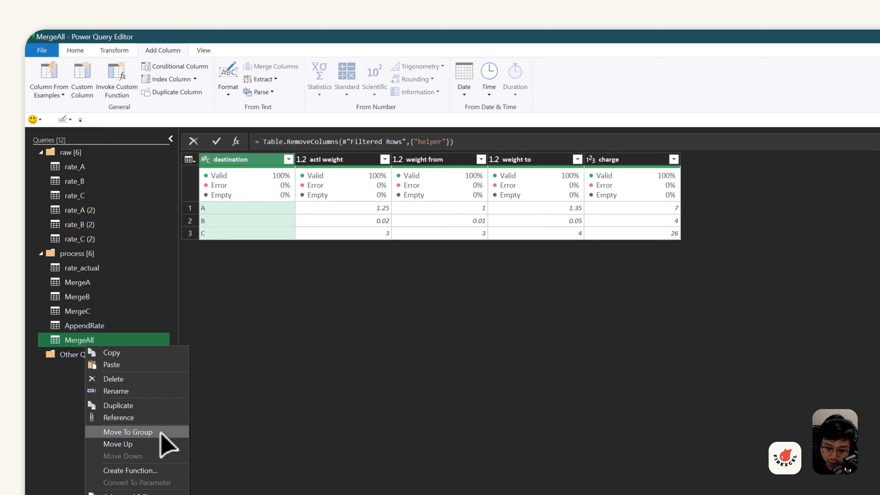
{"action": "mouse_move", "coordinate": [182, 434]}
{"action": "left_click", "coordinate": [235, 471]}
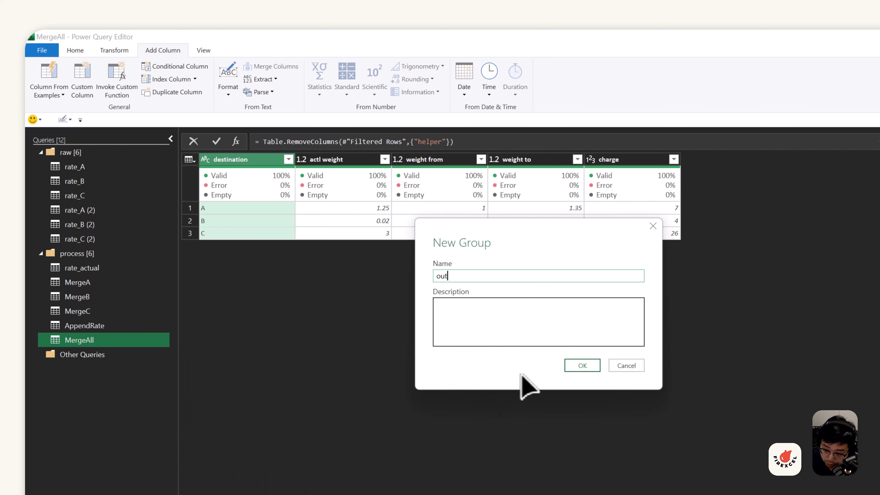
{"action": "type", "text": "output"}
{"action": "key", "text": "Return"}
{"action": "left_click", "coordinate": [75, 50]}
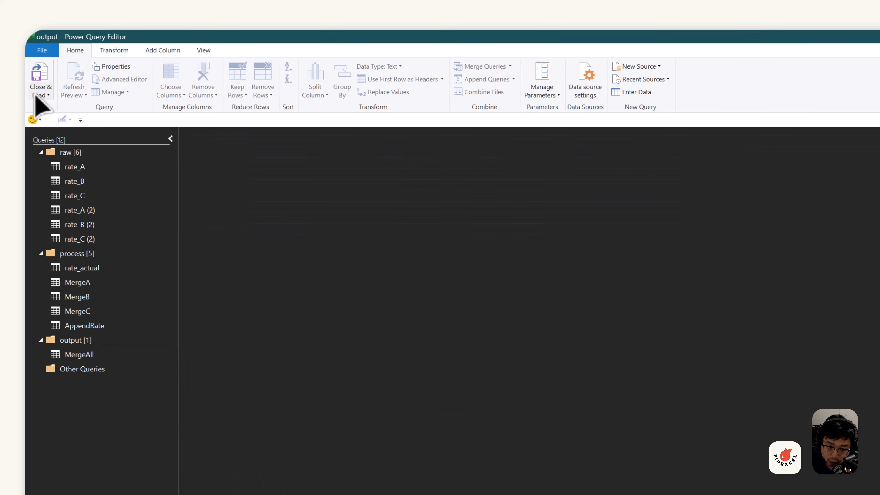
Close the query editor and load the queries as connections only, without adding them to the Data Model
{"action": "left_click", "coordinate": [40, 91]}
{"action": "left_click", "coordinate": [65, 120]}
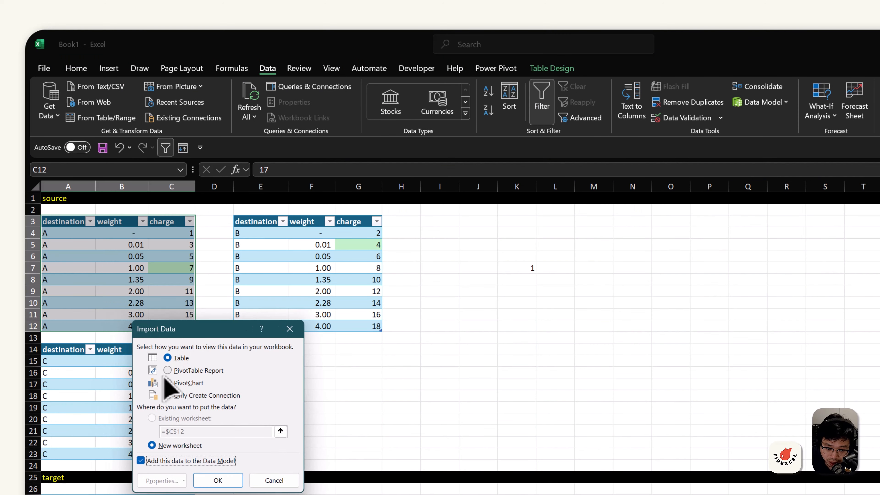
{"action": "left_click", "coordinate": [167, 395]}
{"action": "left_click", "coordinate": [167, 462]}
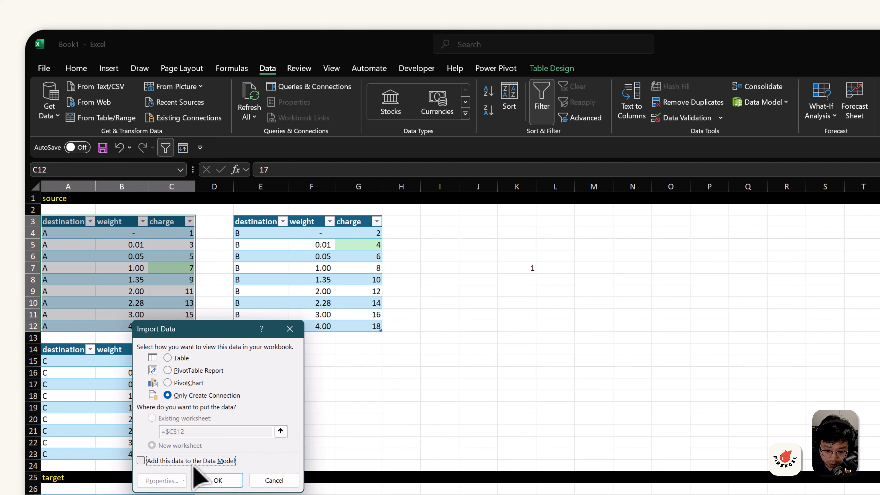
{"action": "left_click", "coordinate": [218, 480]}
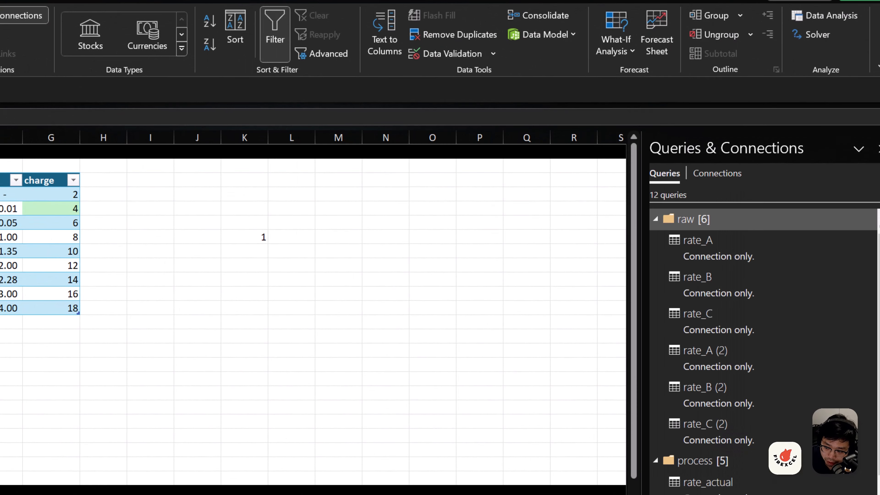
Load the MergeAll query from the output group as a table in the existing worksheet at Sheet1 cell A33
{"action": "scroll", "coordinate": [24, 416], "scroll_direction": "down", "scroll_amount": 5}
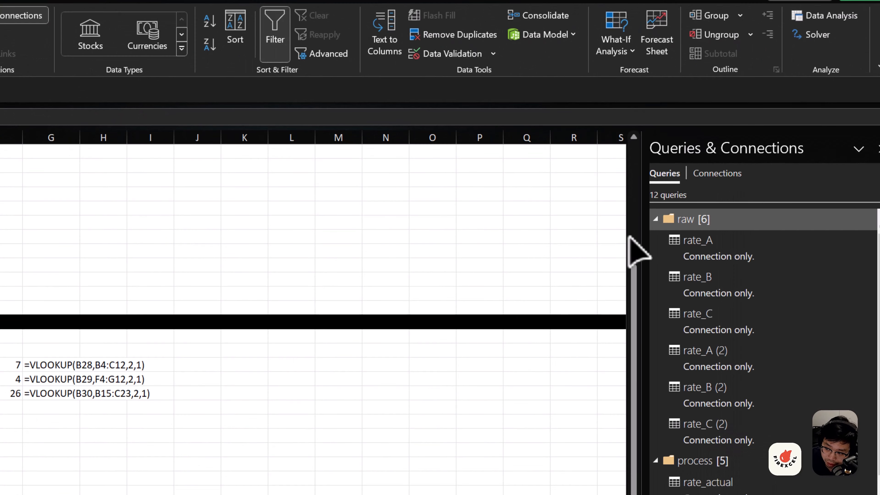
{"action": "left_click", "coordinate": [656, 219]}
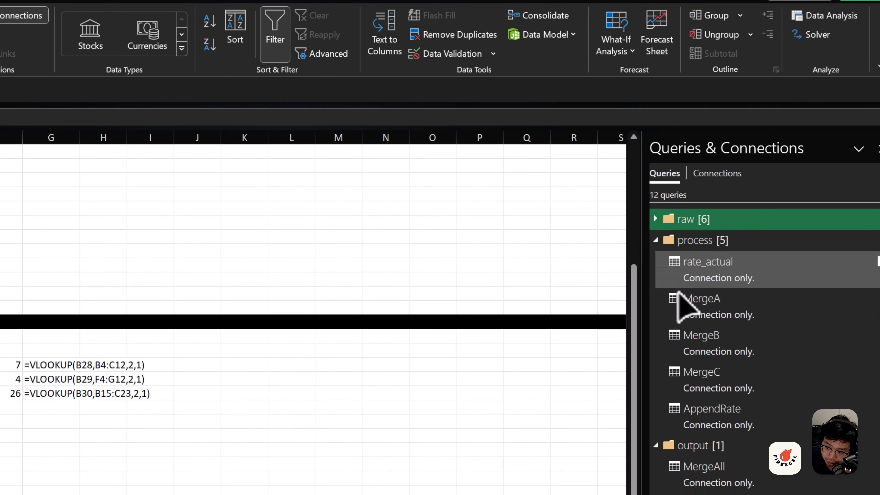
{"action": "left_click", "coordinate": [657, 240]}
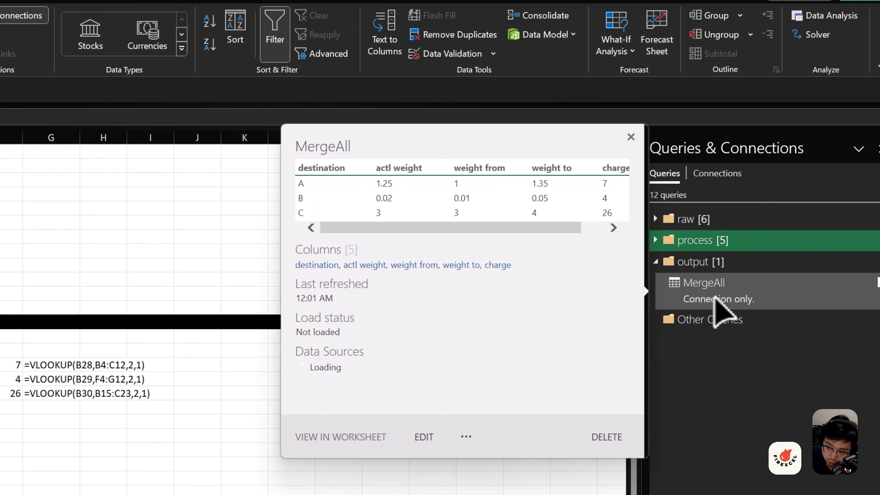
{"action": "right_click", "coordinate": [722, 285]}
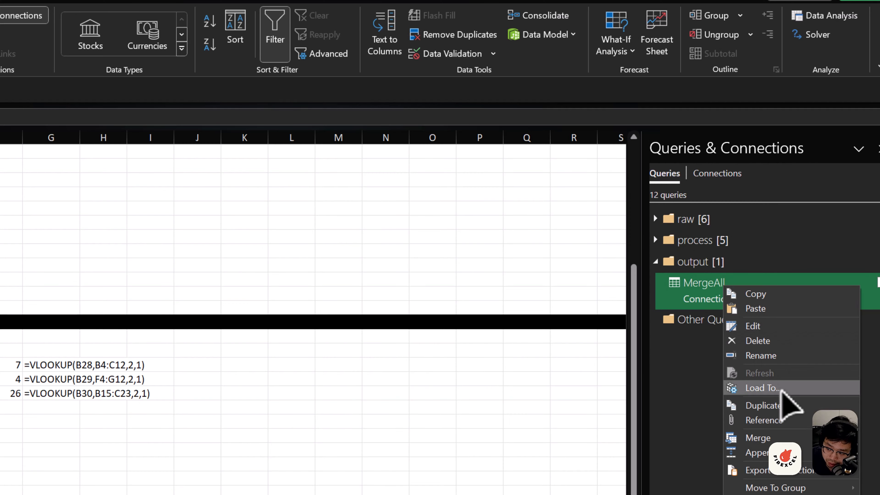
{"action": "left_click", "coordinate": [769, 388]}
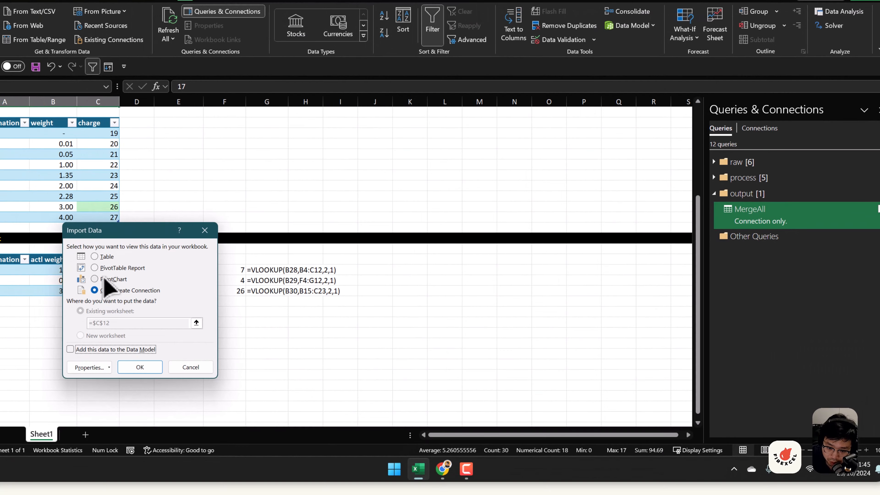
{"action": "scroll", "coordinate": [98, 265], "scroll_direction": "up", "scroll_amount": 1}
{"action": "left_click", "coordinate": [95, 257]}
{"action": "left_click_drag", "start_coordinate": [120, 228], "coordinate": [437, 191]}
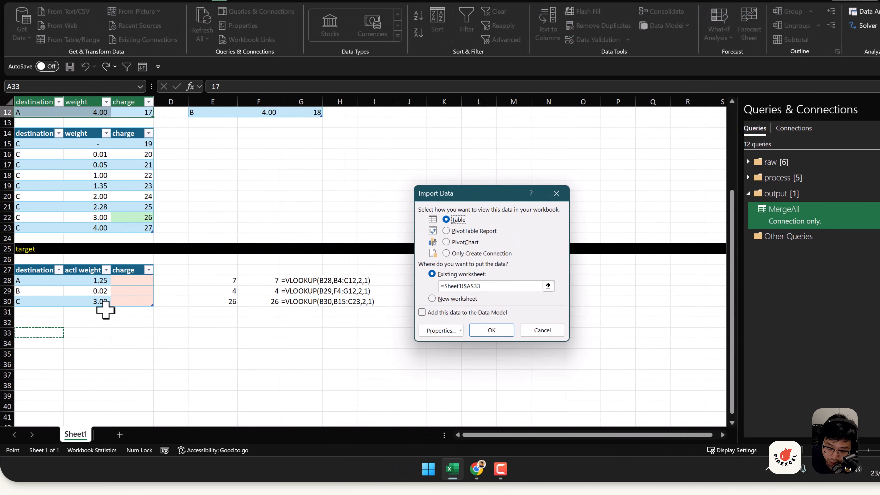
{"action": "left_click", "coordinate": [485, 330]}
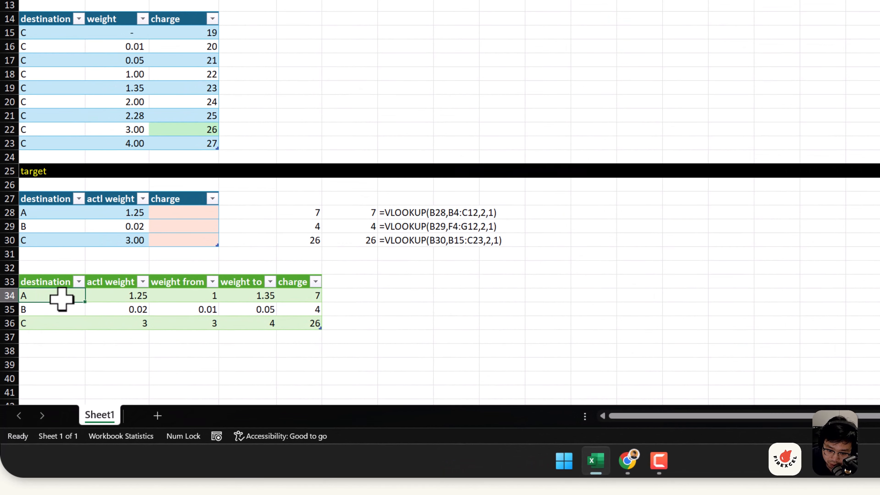
Check destination A's weight, matched range and charge in the loaded MergeAll table, plus the charges for B and C
{"action": "left_click", "coordinate": [96, 348]}
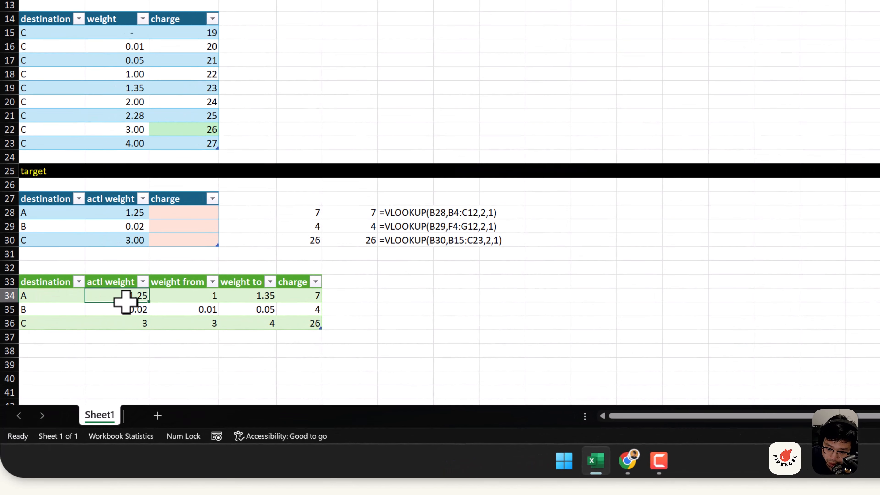
{"action": "left_click", "coordinate": [207, 295]}
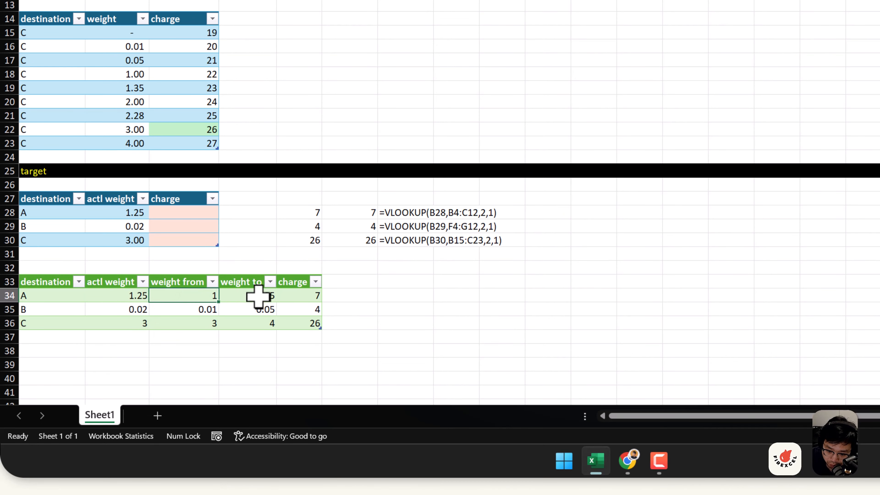
{"action": "left_click", "coordinate": [258, 297]}
{"action": "left_click", "coordinate": [314, 297]}
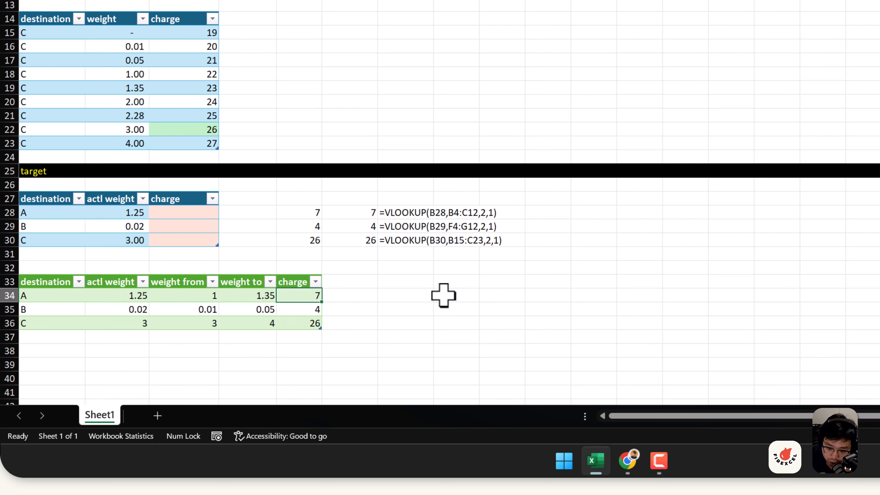
{"action": "left_click", "coordinate": [310, 310]}
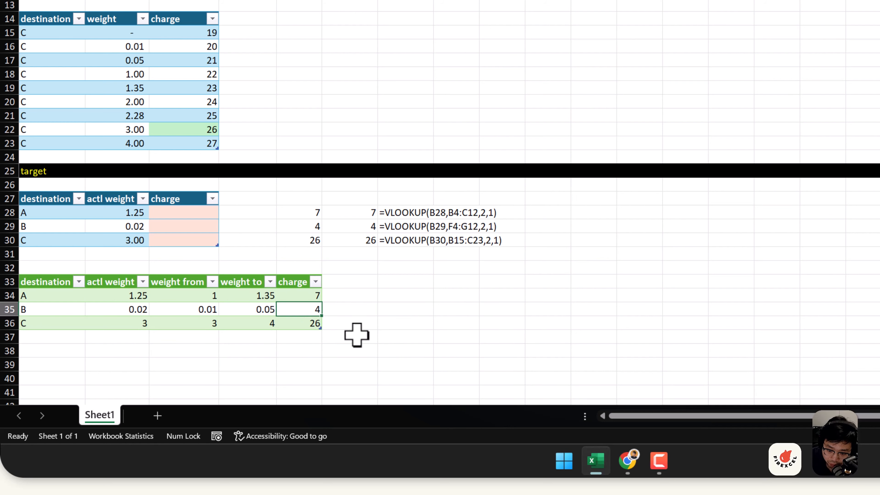
{"action": "left_click", "coordinate": [304, 323]}
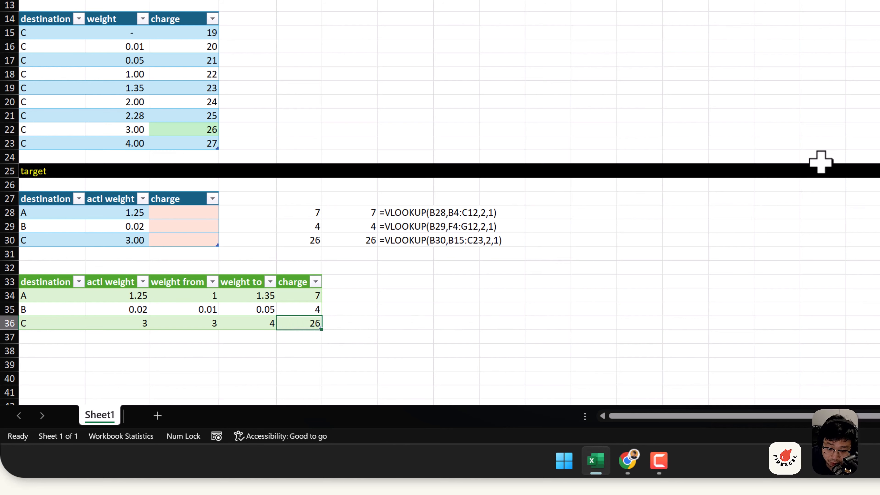
Review the source rate tables for destinations A and B, including the weight breaks of destination A
{"action": "scroll", "coordinate": [407, 181], "scroll_direction": "up", "scroll_amount": 4}
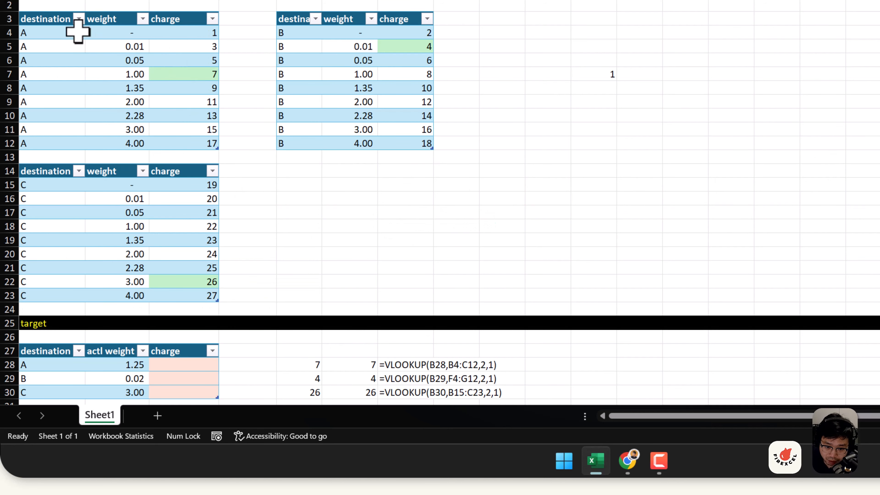
{"action": "left_click_drag", "start_coordinate": [59, 20], "coordinate": [202, 144]}
{"action": "left_click_drag", "start_coordinate": [295, 141], "coordinate": [414, 20]}
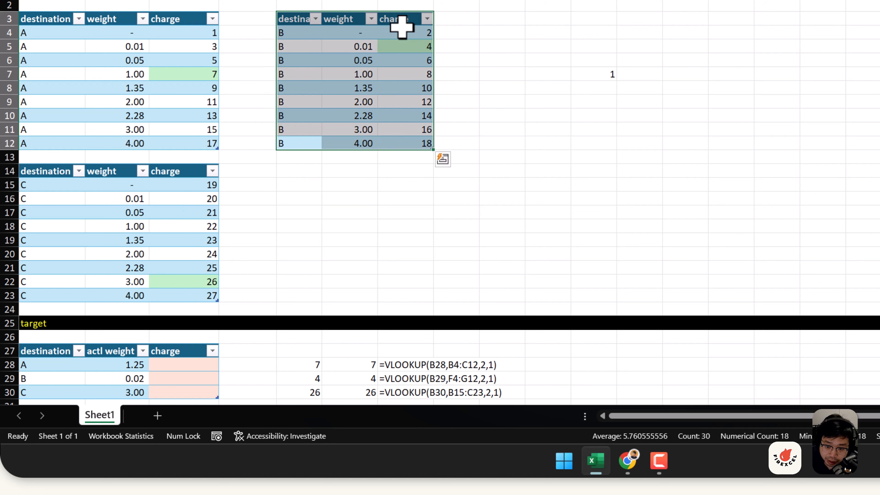
{"action": "left_click_drag", "start_coordinate": [115, 32], "coordinate": [114, 141]}
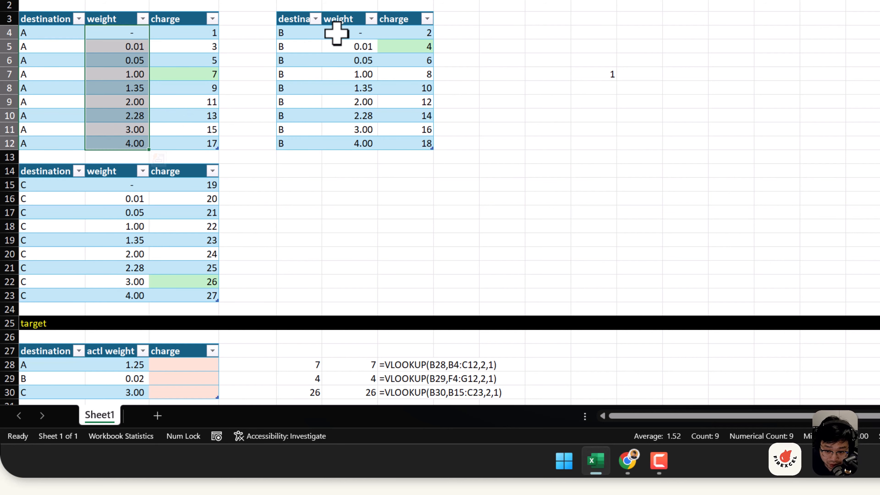
{"action": "scroll", "coordinate": [291, 223], "scroll_direction": "down", "scroll_amount": 2}
{"action": "scroll", "coordinate": [289, 222], "scroll_direction": "up", "scroll_amount": 2}
{"action": "left_click", "coordinate": [115, 19]}
{"action": "key", "text": "ctrl+a"}
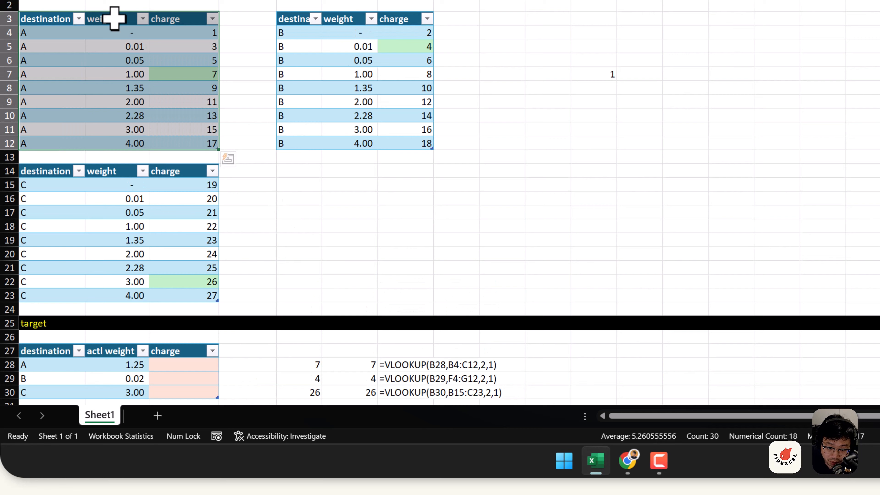
{"action": "left_click", "coordinate": [114, 20]}
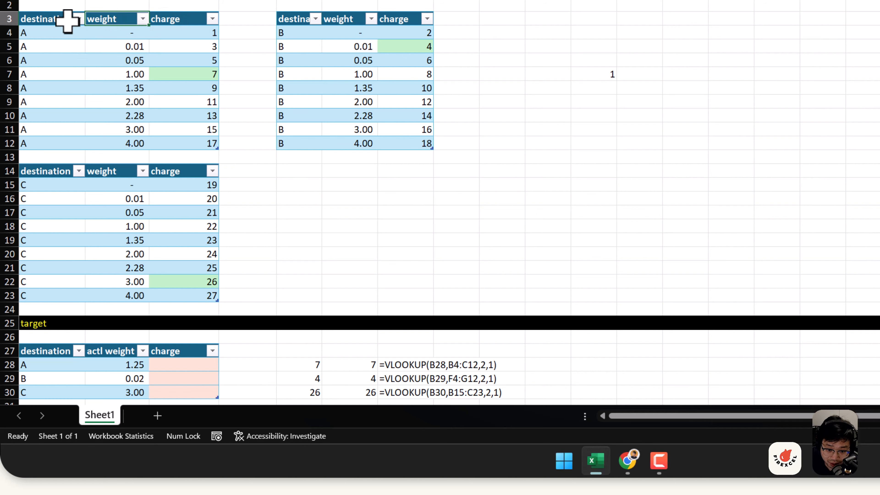
{"action": "left_click_drag", "start_coordinate": [69, 20], "coordinate": [201, 140]}
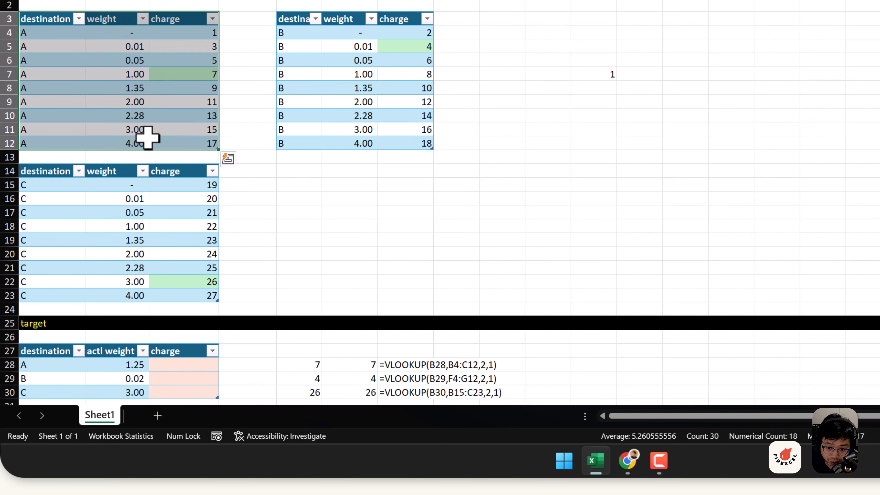
Compare the target table's actual weights and the VLOOKUP results with the charge column of the loaded MergeAll table
{"action": "scroll", "coordinate": [333, 191], "scroll_direction": "down", "scroll_amount": 4}
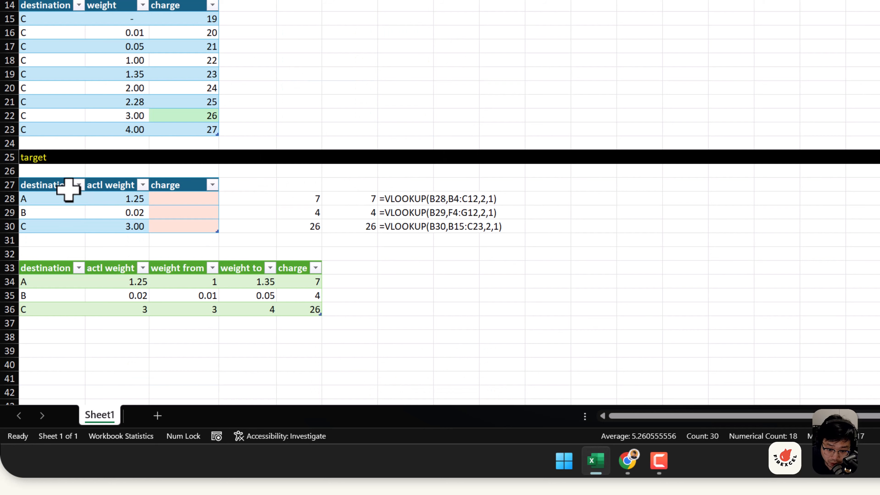
{"action": "left_click_drag", "start_coordinate": [68, 185], "coordinate": [128, 223]}
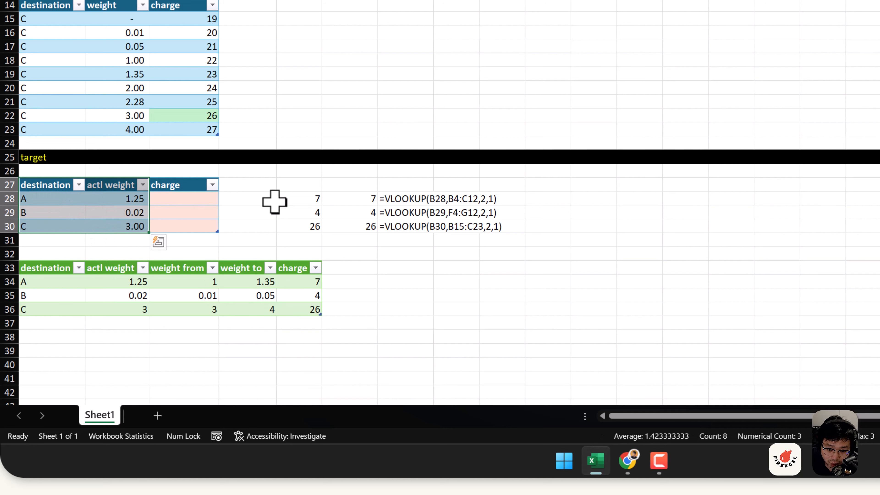
{"action": "left_click_drag", "start_coordinate": [242, 200], "coordinate": [350, 200]}
{"action": "left_click", "coordinate": [135, 200]}
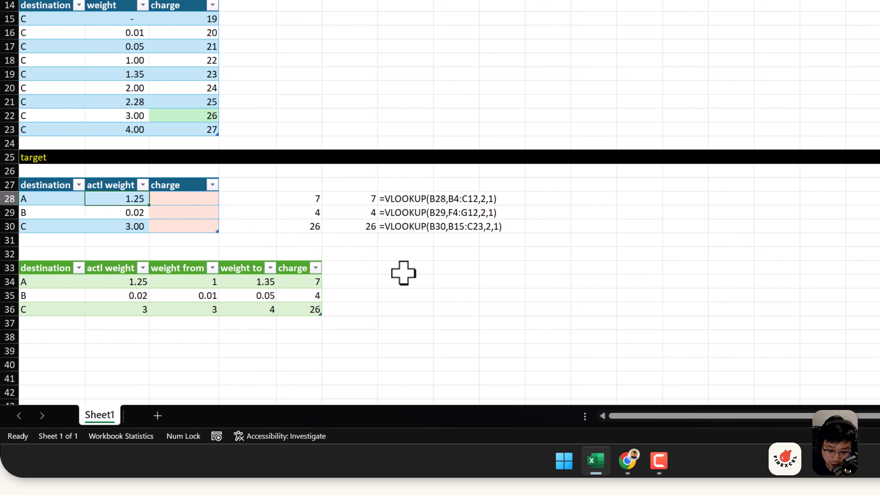
{"action": "left_click_drag", "start_coordinate": [61, 274], "coordinate": [285, 315]}
{"action": "left_click_drag", "start_coordinate": [301, 281], "coordinate": [300, 306]}
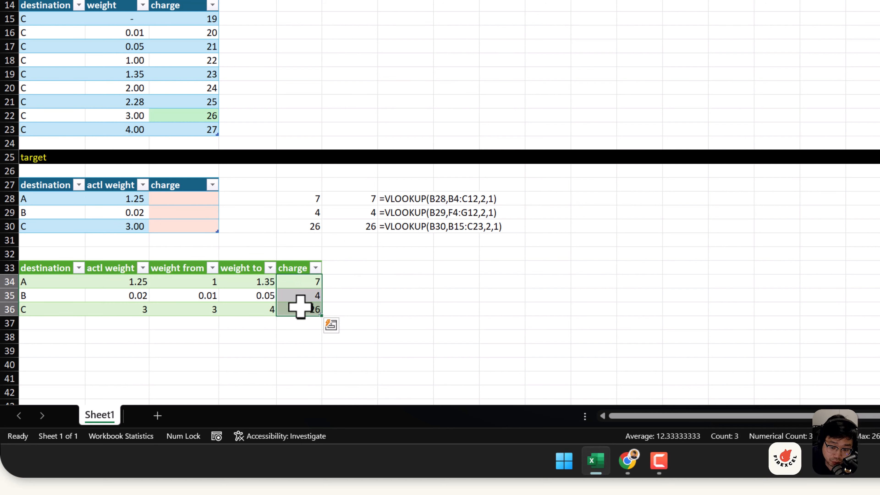